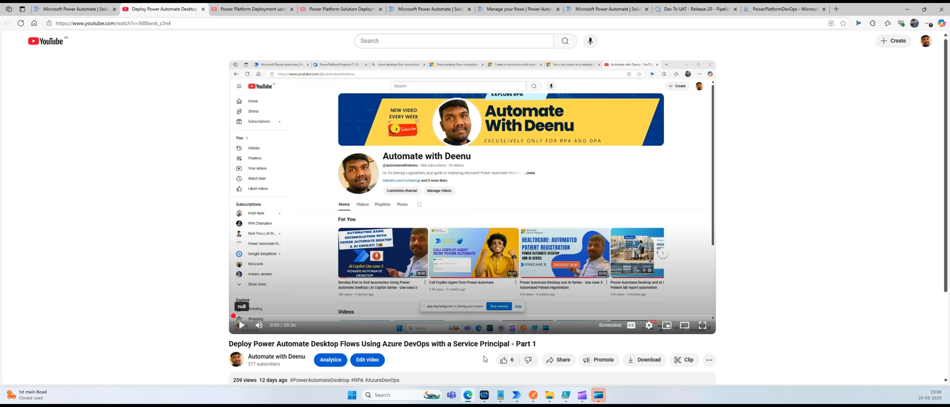
Look over the Power Platform and solution deployment tutorial tabs, then close both
{"action": "left_click", "coordinate": [250, 9]}
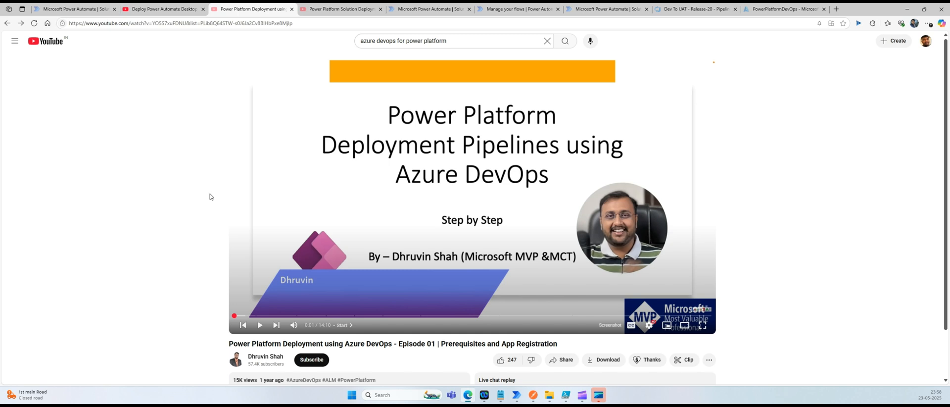
{"action": "left_click", "coordinate": [343, 11]}
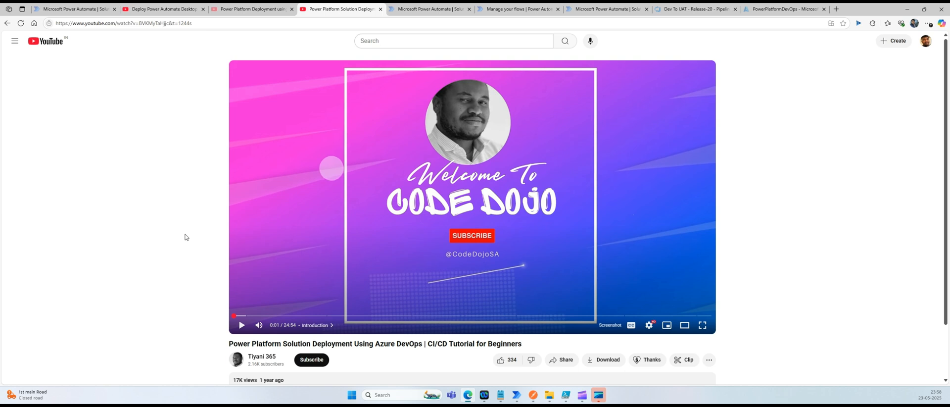
{"action": "left_click", "coordinate": [292, 9]}
{"action": "left_click", "coordinate": [292, 9]}
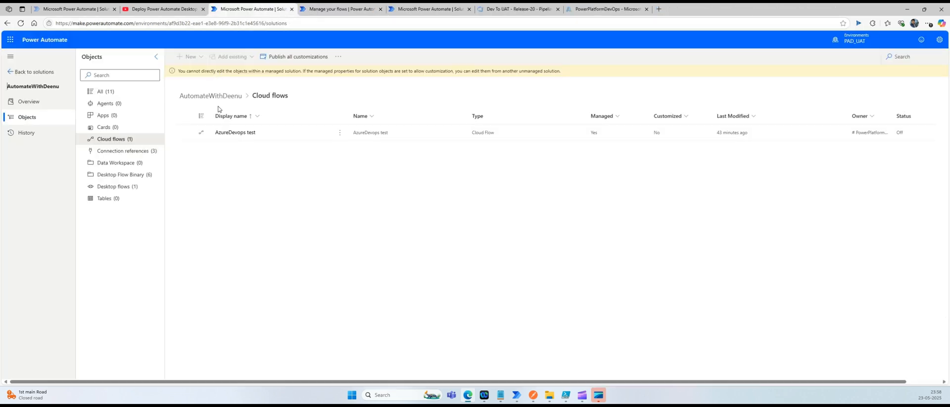
Open the AzureDevops test flow from AutomateWithDeenu's Cloud flows in the Solutions list
{"action": "left_click", "coordinate": [357, 9]}
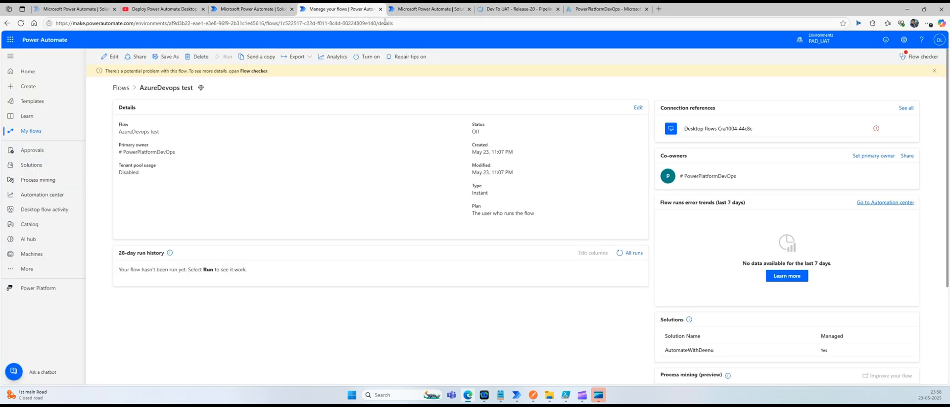
{"action": "left_click", "coordinate": [424, 13]}
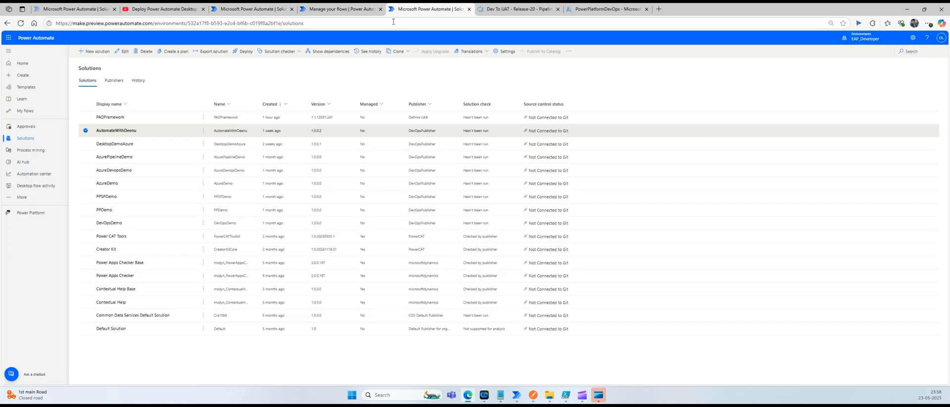
{"action": "left_click", "coordinate": [118, 131]}
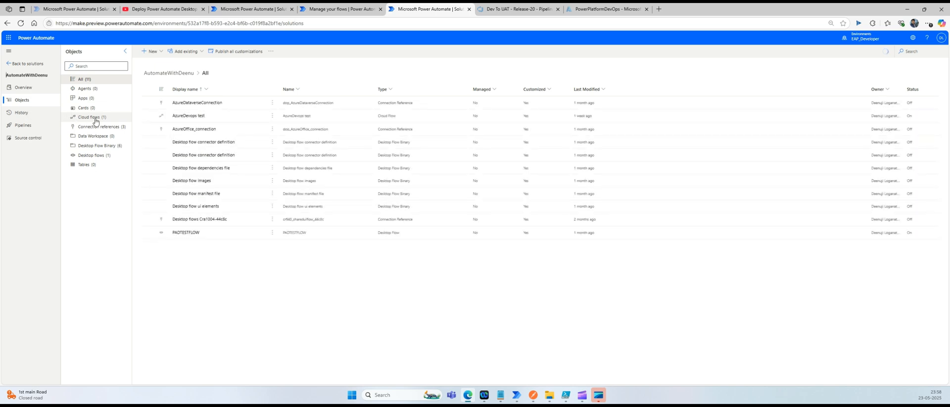
{"action": "left_click", "coordinate": [94, 119]}
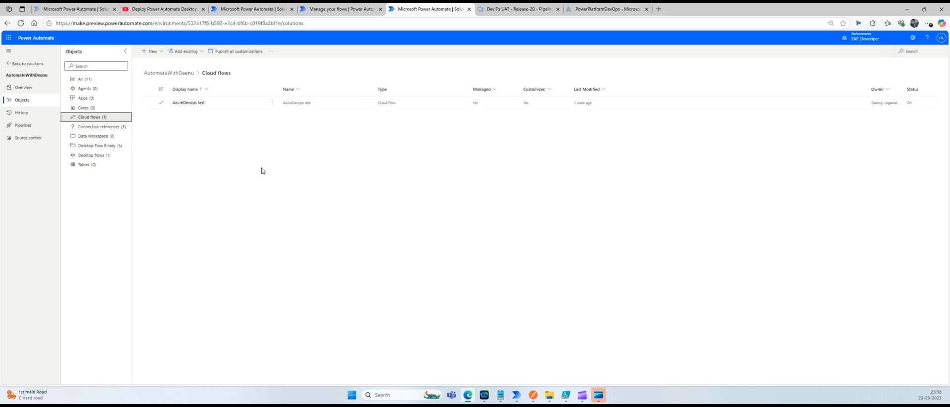
{"action": "left_click", "coordinate": [188, 102]}
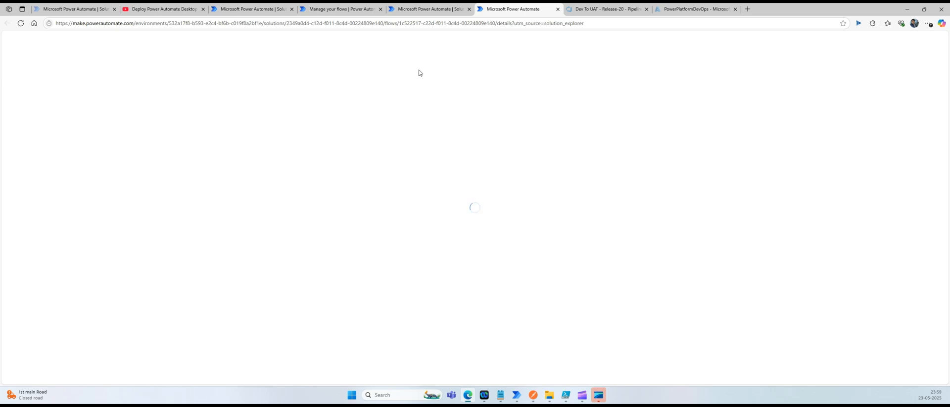
Dismiss the editing notice and open the PADTESTFLOW desktop flow from the solution's Desktop flows
{"action": "left_click", "coordinate": [438, 11]}
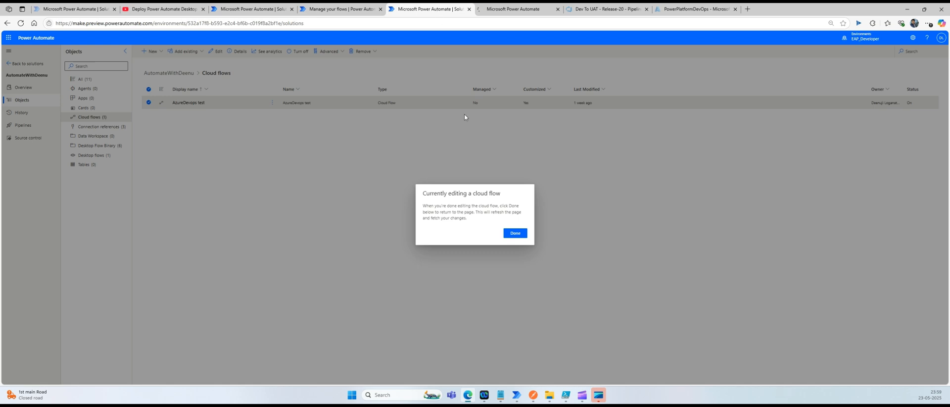
{"action": "left_click", "coordinate": [510, 238]}
{"action": "left_click", "coordinate": [101, 156]}
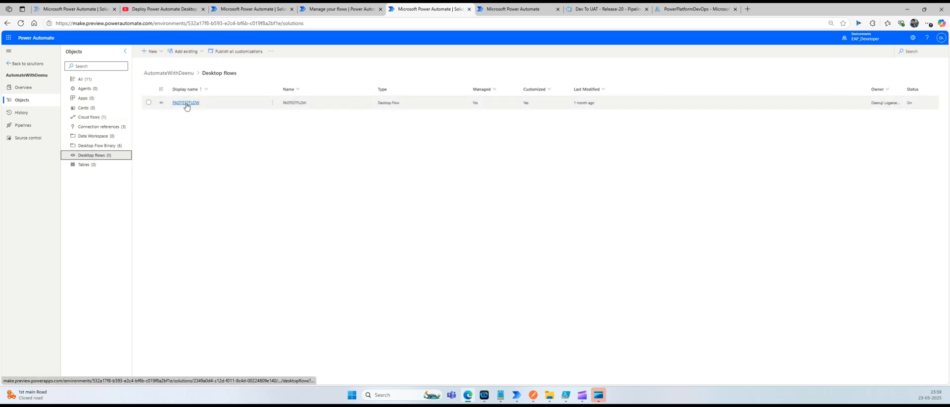
{"action": "left_click", "coordinate": [186, 103]}
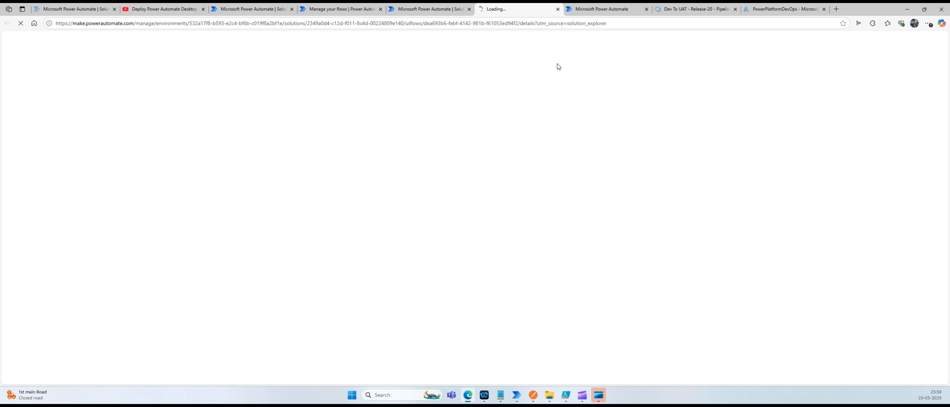
{"action": "left_click", "coordinate": [603, 10]}
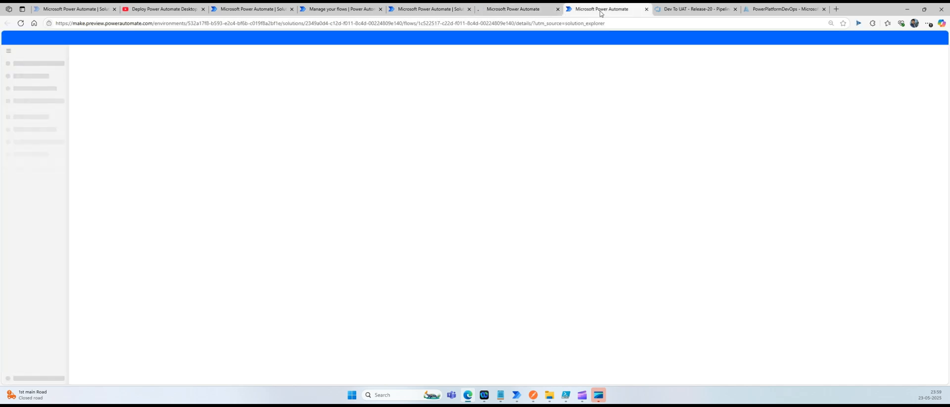
{"action": "left_click", "coordinate": [515, 9]}
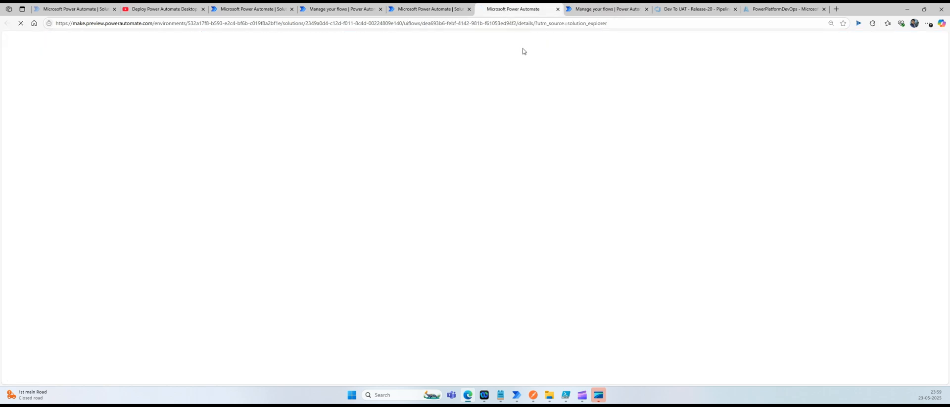
Open the AzureDevops test cloud flow in the designer for editing
{"action": "left_click", "coordinate": [597, 15]}
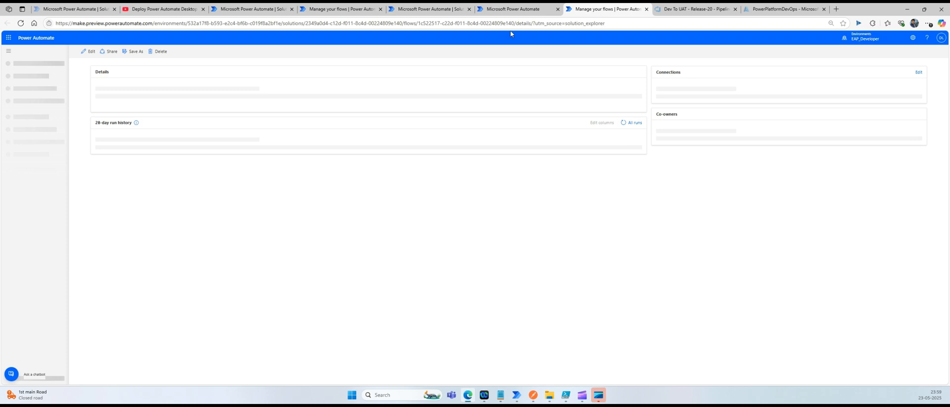
{"action": "left_click", "coordinate": [494, 11]}
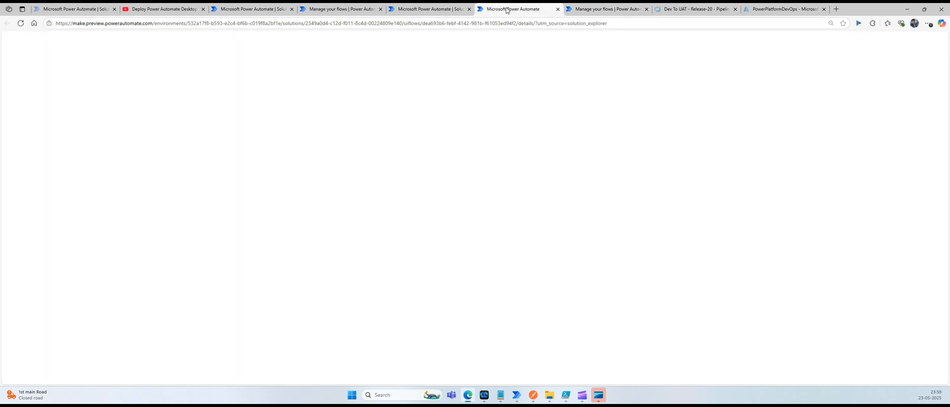
{"action": "left_click", "coordinate": [583, 14]}
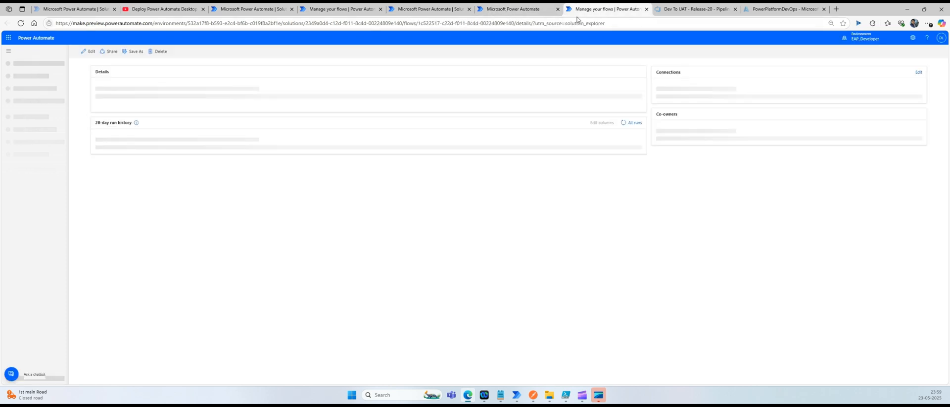
{"action": "left_click", "coordinate": [89, 53]}
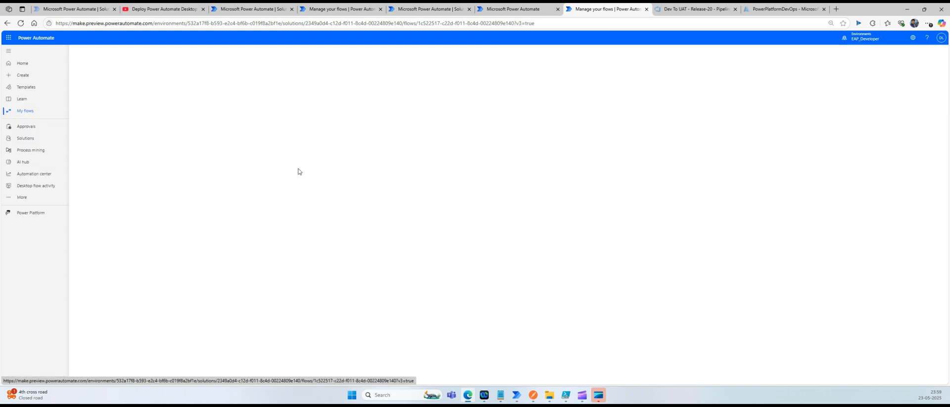
Launch Power Automate for desktop to edit PADTESTFLOW, allowing the browser to open the app
{"action": "left_click", "coordinate": [512, 11]}
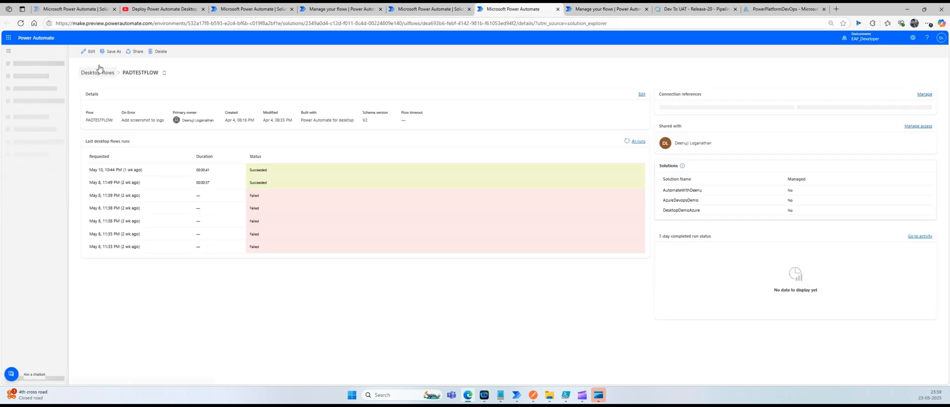
{"action": "left_click", "coordinate": [88, 51]}
{"action": "left_click", "coordinate": [491, 237]}
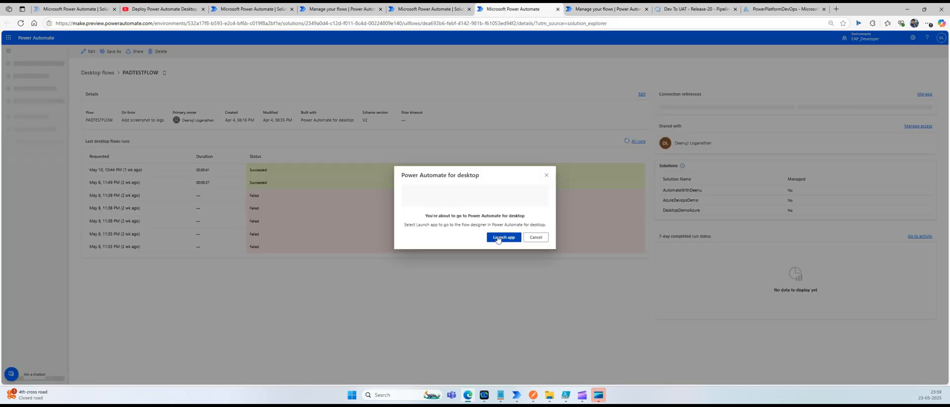
{"action": "left_click", "coordinate": [535, 84]}
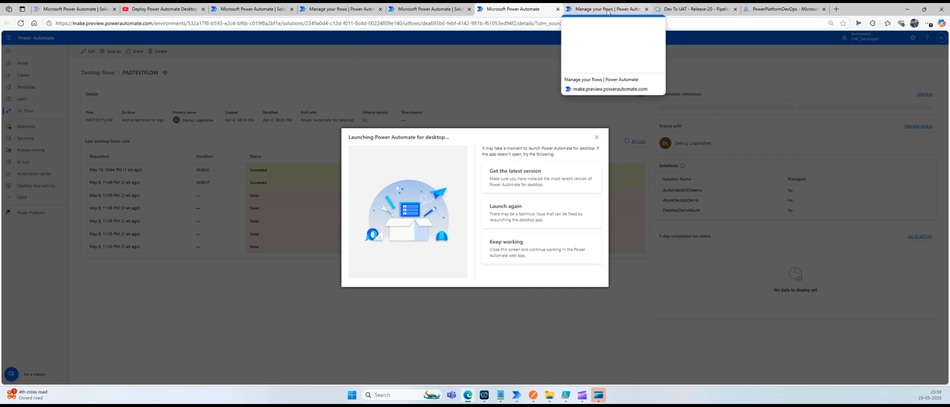
{"action": "left_click", "coordinate": [608, 10]}
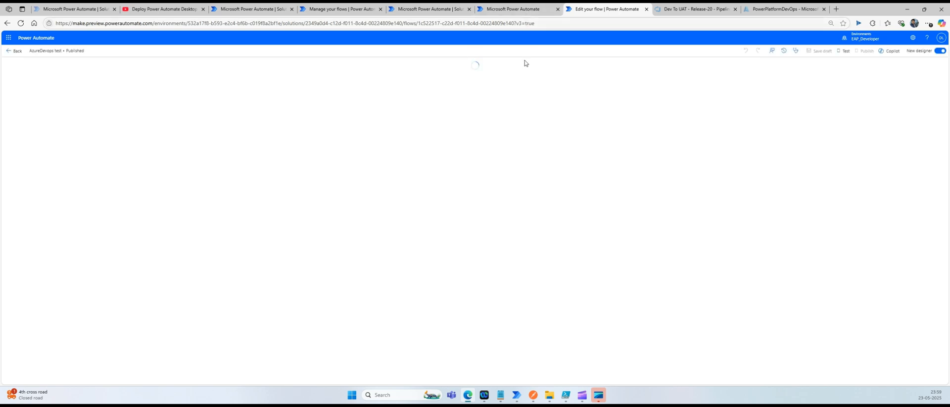
{"action": "mouse_move", "coordinate": [521, 394]}
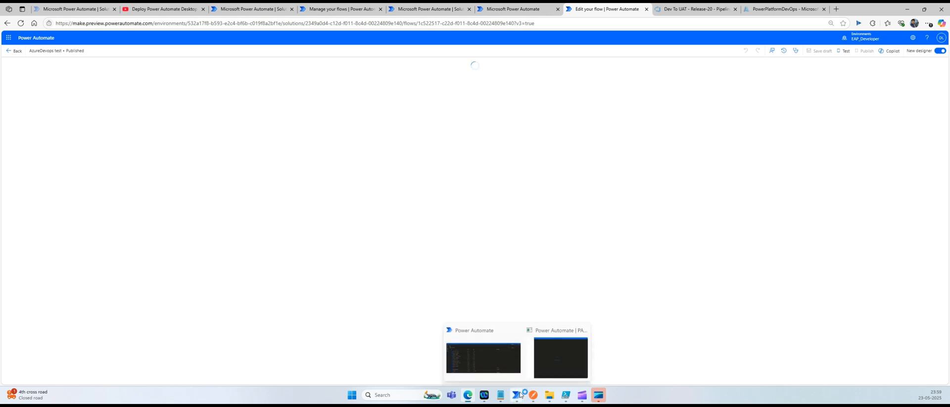
{"action": "mouse_move", "coordinate": [560, 358]}
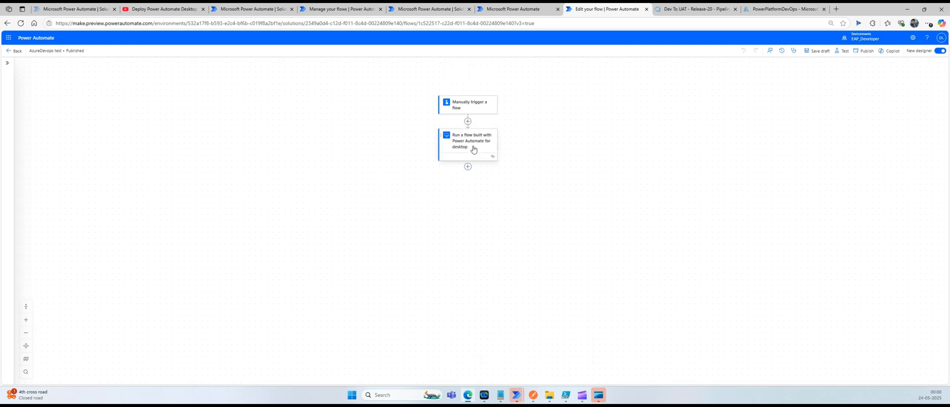
Inspect the desktop-flow action's PADTESTFLOW selection and invalid connection, then bring up the PAD window
{"action": "left_click", "coordinate": [475, 145]}
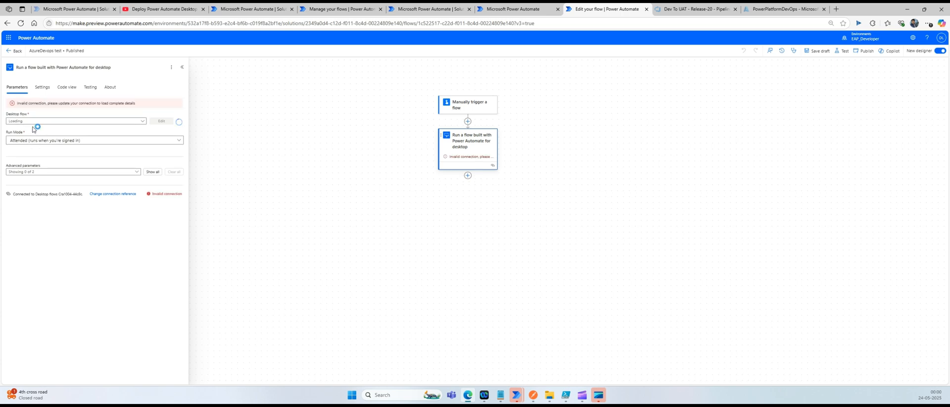
{"action": "left_click", "coordinate": [144, 124]}
{"action": "left_click", "coordinate": [144, 123]}
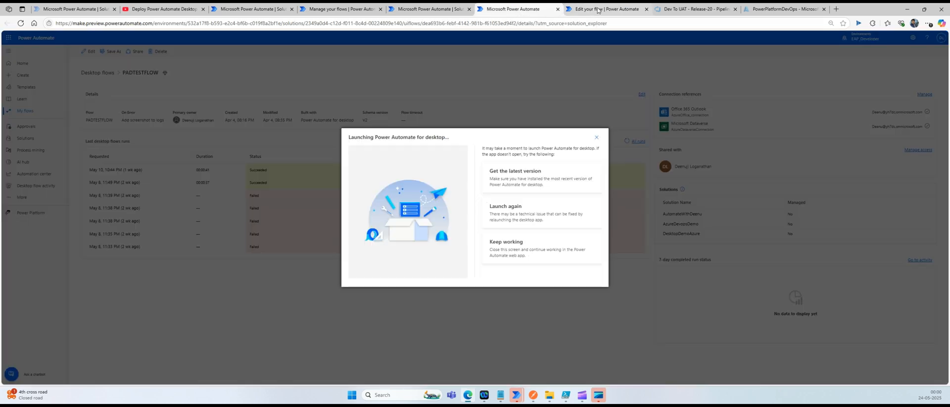
{"action": "left_click", "coordinate": [598, 10]}
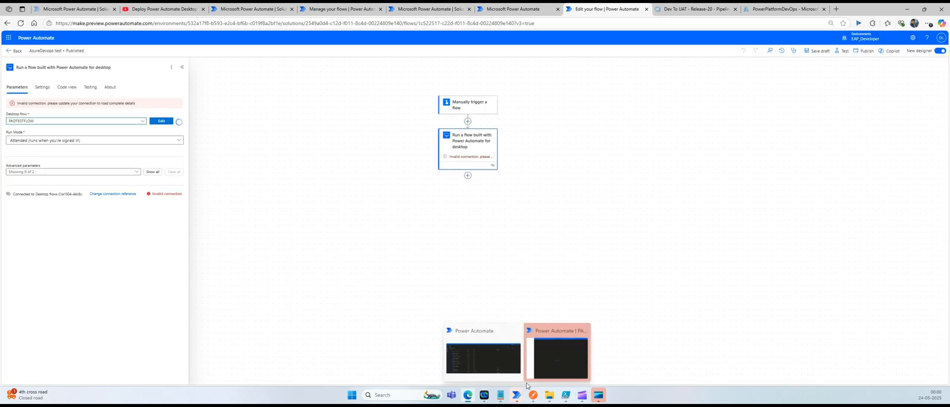
{"action": "left_click", "coordinate": [527, 380]}
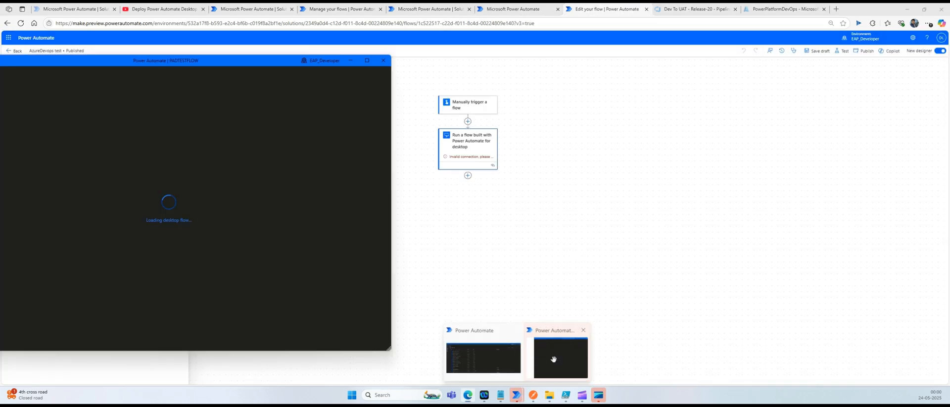
Maximize PADTESTFLOW and review the Display message action's settings, discarding changes
{"action": "left_click", "coordinate": [361, 63]}
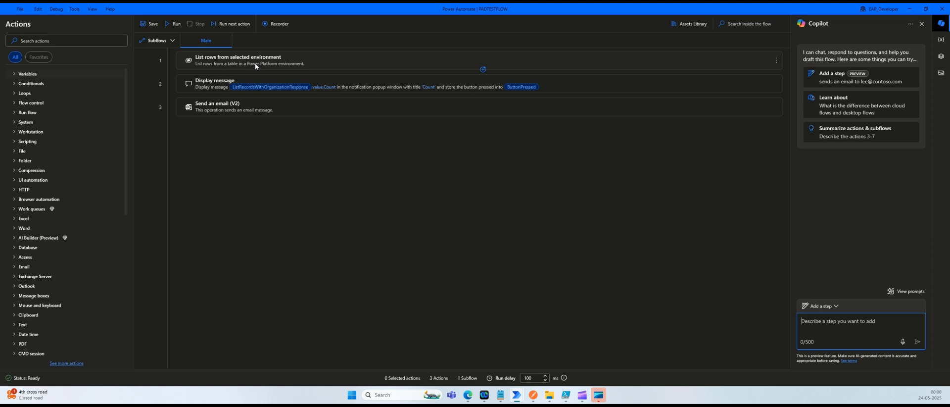
{"action": "left_click", "coordinate": [371, 88]}
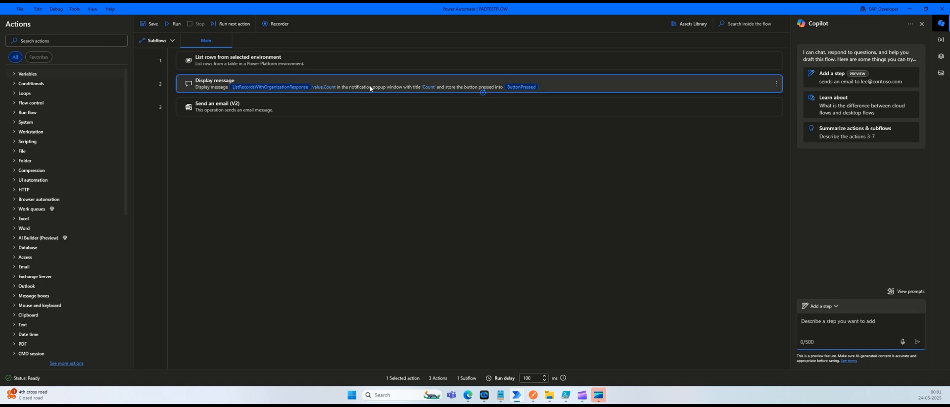
{"action": "double_click", "coordinate": [370, 88]}
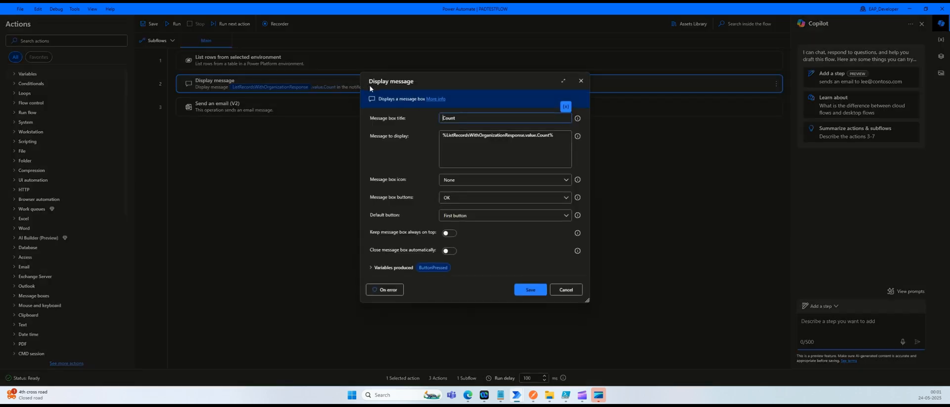
{"action": "left_click", "coordinate": [448, 251]}
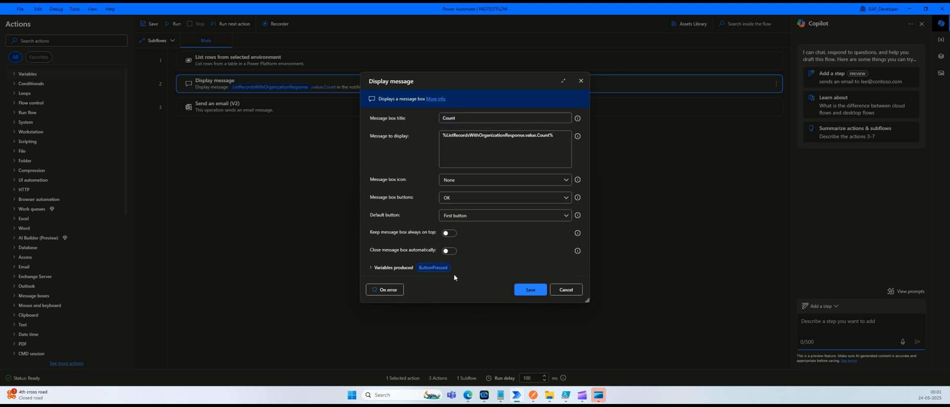
{"action": "left_click", "coordinate": [569, 290]}
Review the Send an email (V2) settings without changes and minimize the desktop app
{"action": "double_click", "coordinate": [269, 113]}
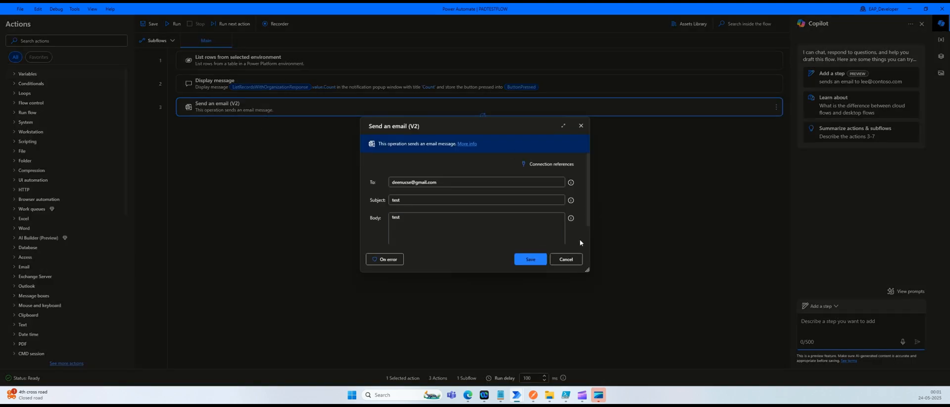
{"action": "scroll", "coordinate": [532, 220], "scroll_direction": "down", "scroll_amount": 2}
{"action": "left_click", "coordinate": [562, 261]}
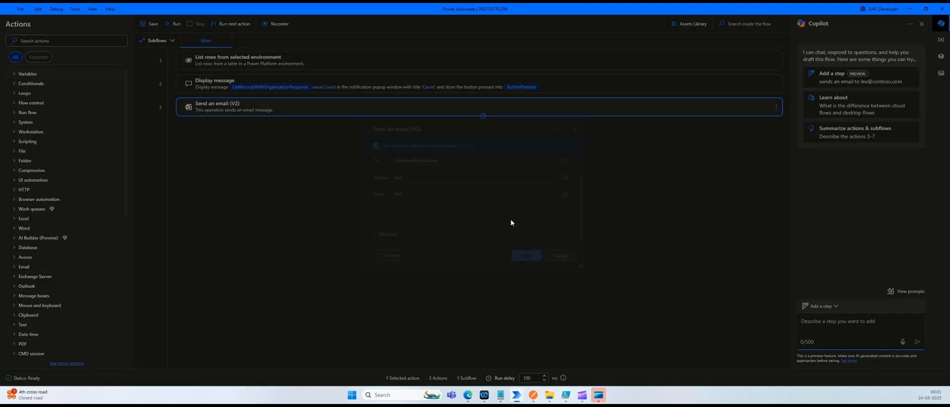
{"action": "left_click", "coordinate": [910, 10]}
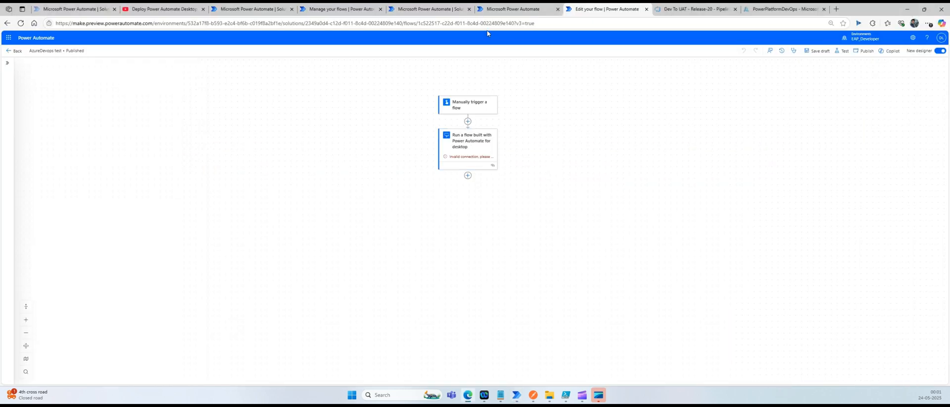
Finish the Currently editing notice and refresh the solution's desktop flows list
{"action": "left_click", "coordinate": [407, 11]}
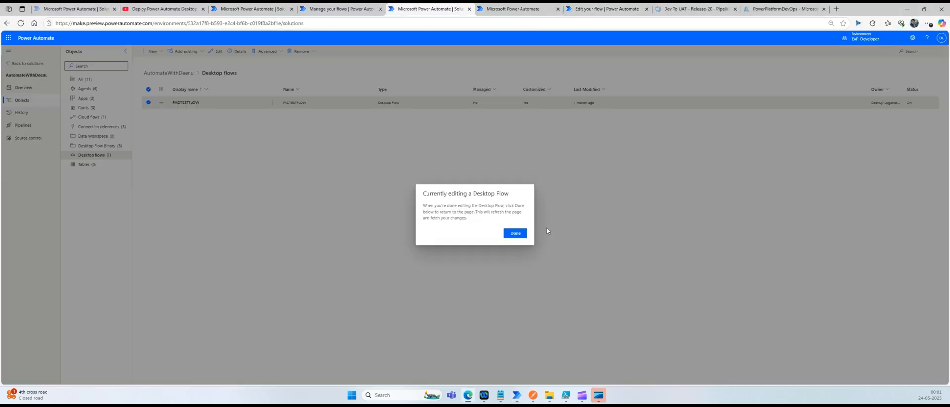
{"action": "left_click", "coordinate": [515, 233]}
{"action": "left_click", "coordinate": [518, 10]}
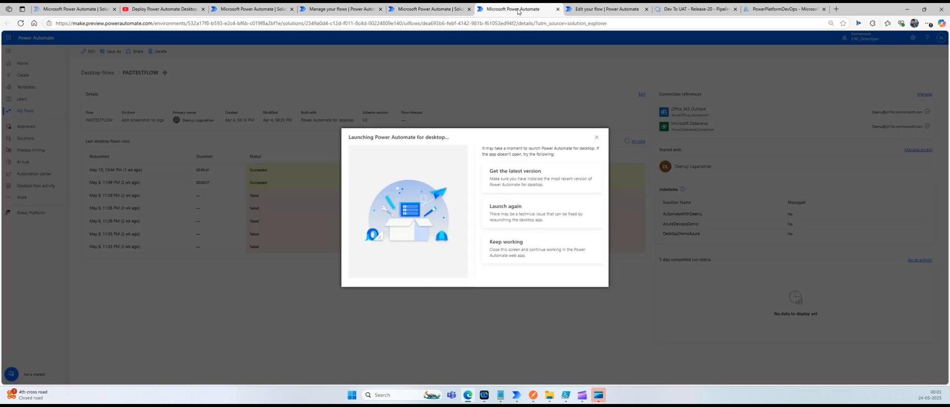
{"action": "left_click", "coordinate": [340, 10]}
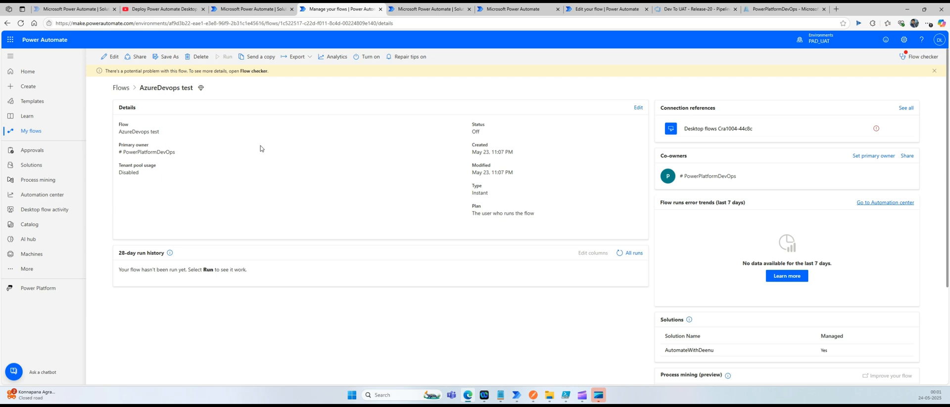
{"action": "left_click", "coordinate": [446, 10]}
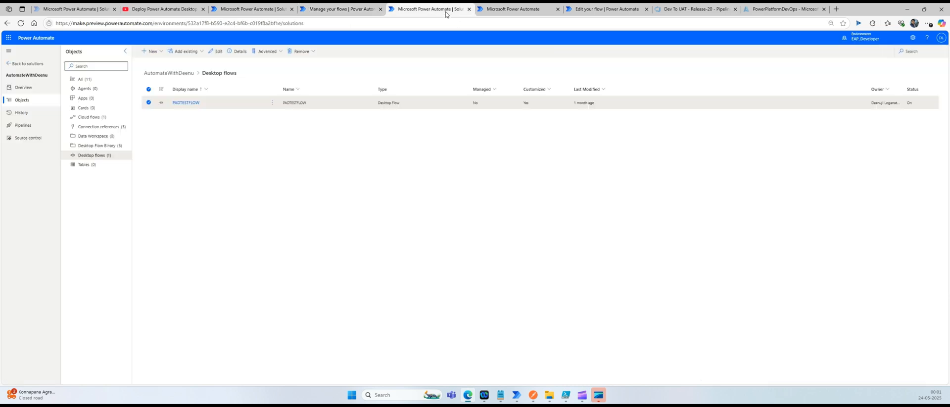
{"action": "left_click", "coordinate": [507, 10]}
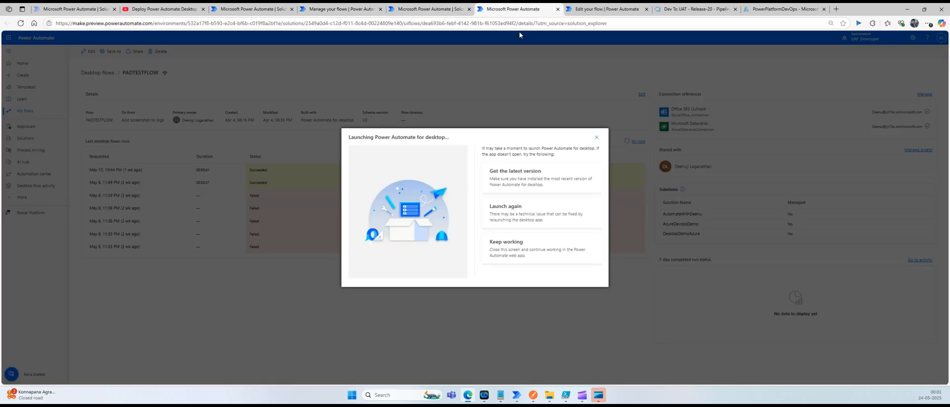
Dismiss the launching desktop app message and open the Solutions list
{"action": "left_click", "coordinate": [596, 138]}
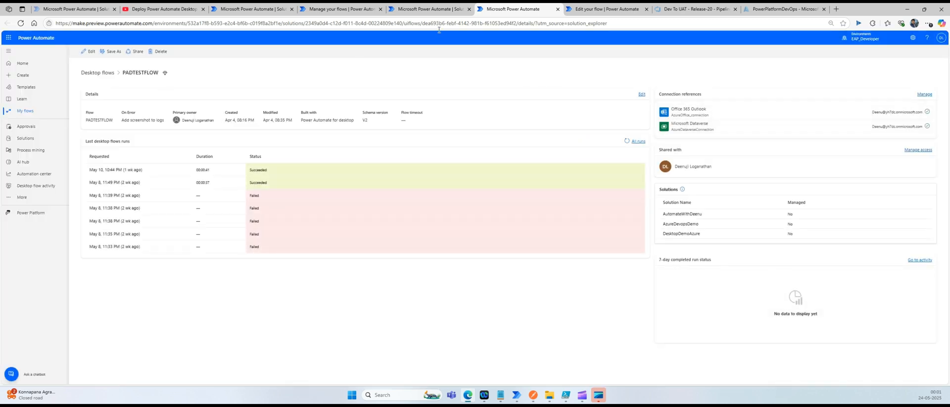
{"action": "left_click", "coordinate": [599, 10]}
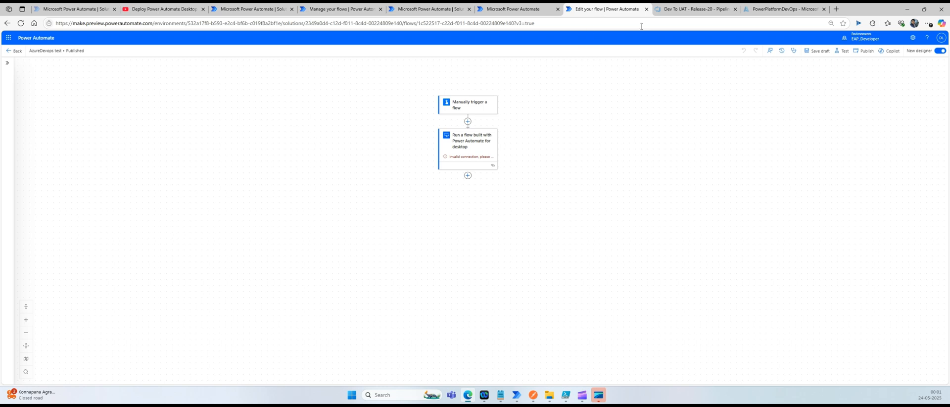
{"action": "left_click", "coordinate": [532, 10]}
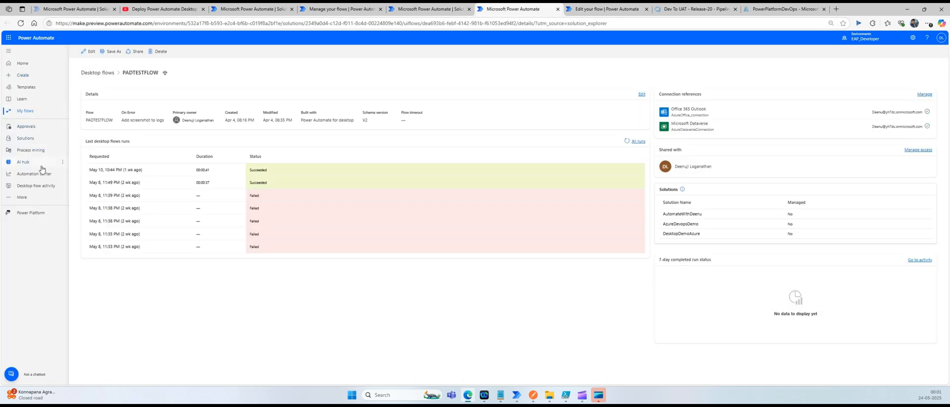
{"action": "left_click", "coordinate": [25, 139]}
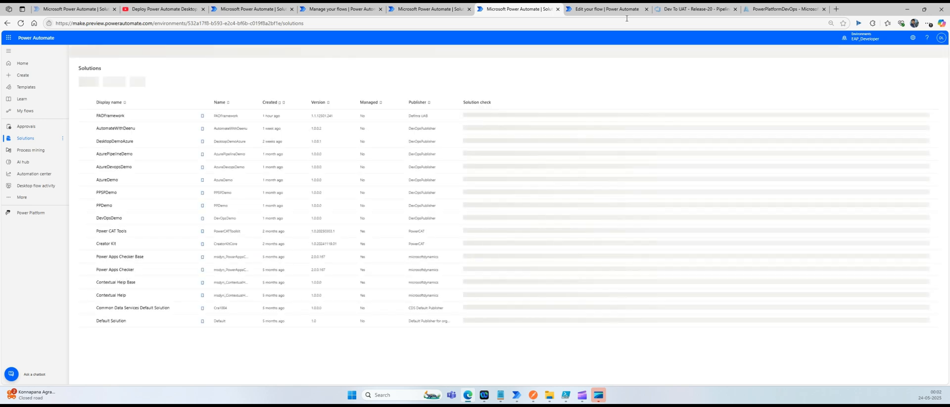
Start a managed export of AutomateWithDeenu version 1.0.0.3, then bring up File Explorer's Resume folder
{"action": "left_click", "coordinate": [85, 129]}
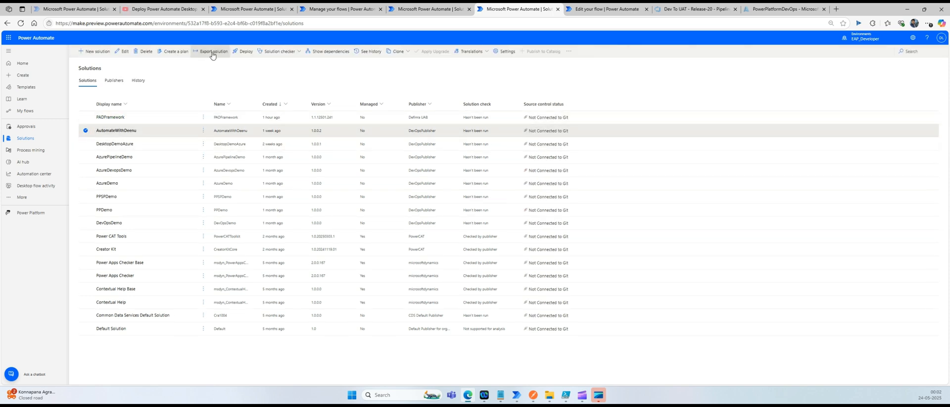
{"action": "left_click", "coordinate": [212, 53]}
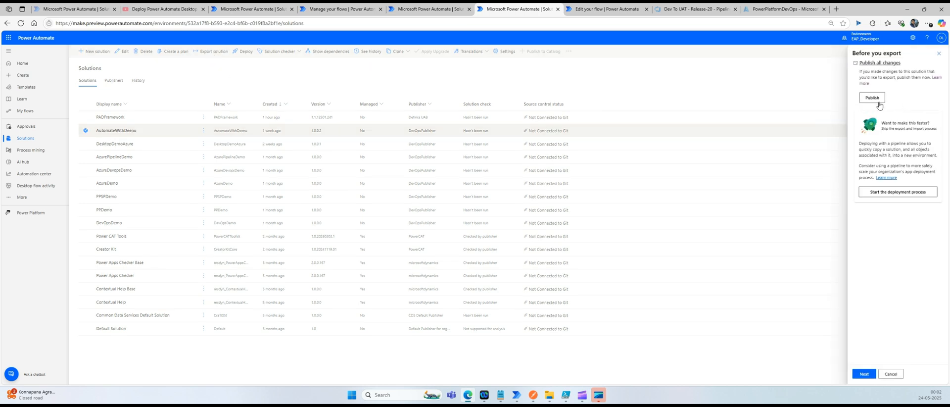
{"action": "left_click", "coordinate": [867, 375]}
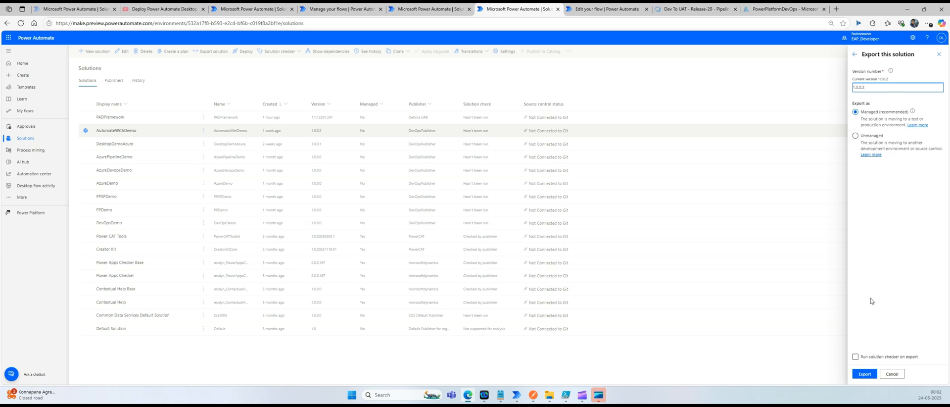
{"action": "left_click", "coordinate": [550, 395]}
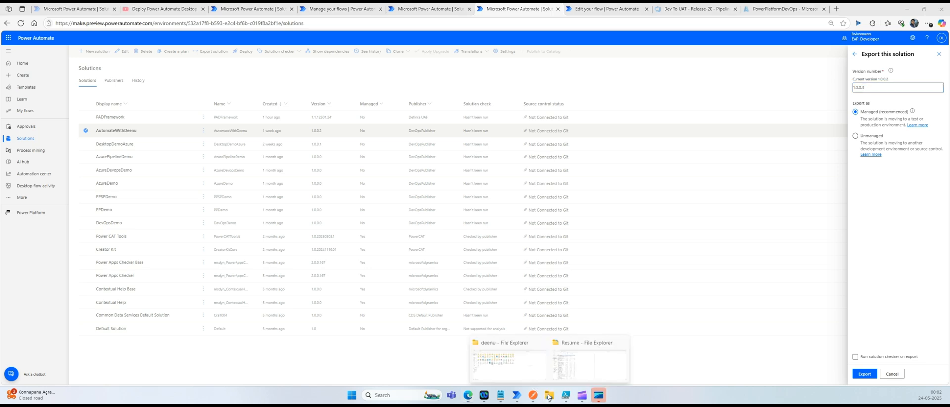
{"action": "left_click", "coordinate": [579, 369]}
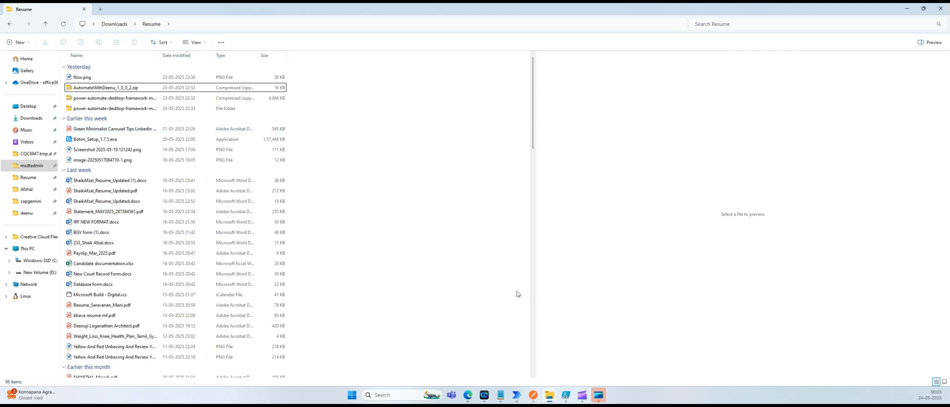
Check AutomateWithDeenu_1_0_0_2.zip in Downloads\Resume and switch to PowerShell ISE
{"action": "mouse_move", "coordinate": [569, 397]}
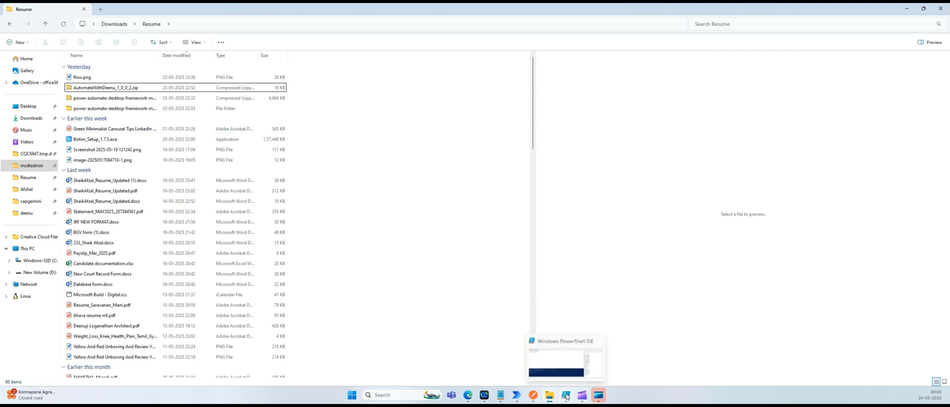
{"action": "left_click", "coordinate": [557, 360]}
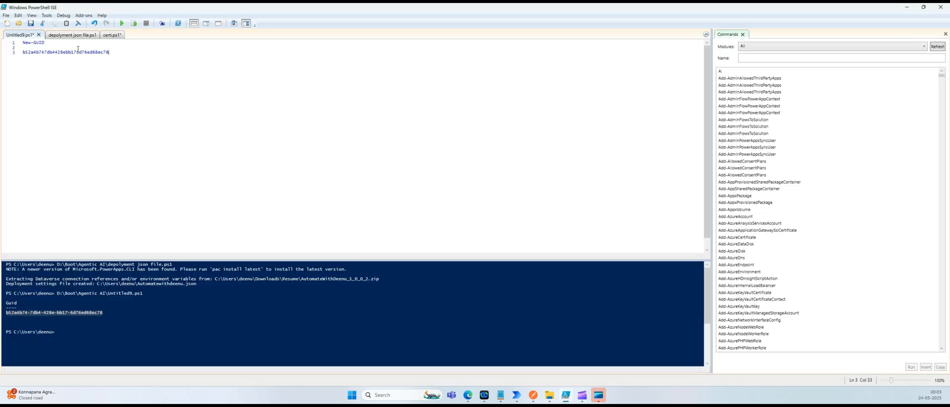
Review the pac create-settings command and zip path in depolyment json file.ps1, then open Notepad
{"action": "left_click", "coordinate": [74, 35]}
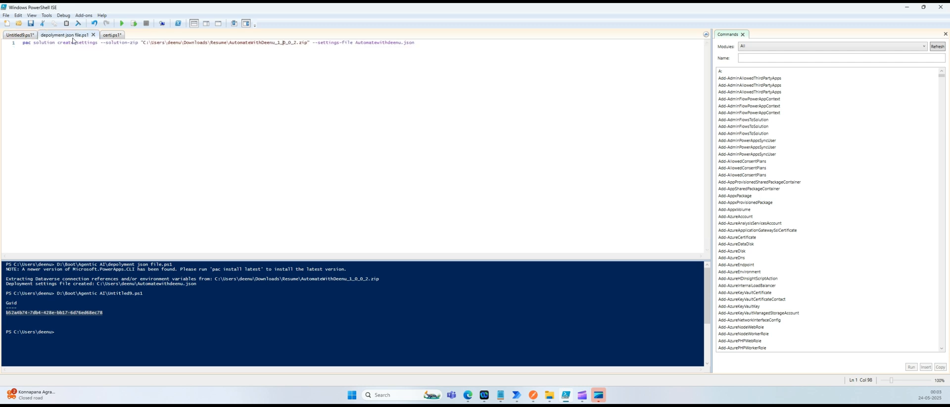
{"action": "left_click", "coordinate": [24, 42]}
{"action": "left_click_drag", "start_coordinate": [24, 43], "coordinate": [456, 57]}
{"action": "left_click", "coordinate": [326, 82]}
{"action": "left_click_drag", "start_coordinate": [143, 43], "coordinate": [307, 45]}
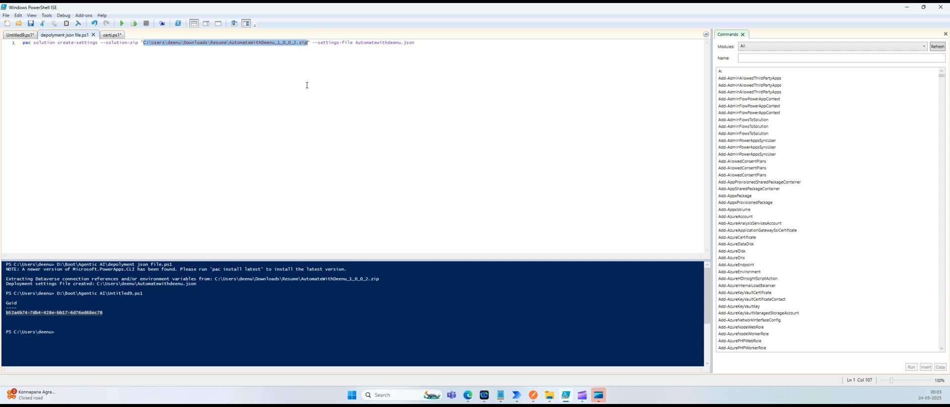
{"action": "left_click", "coordinate": [236, 75]}
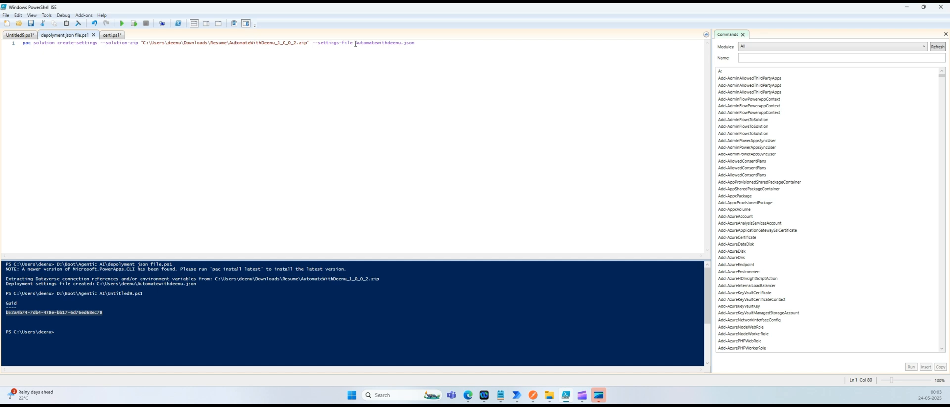
{"action": "left_click", "coordinate": [326, 114]}
{"action": "mouse_move", "coordinate": [503, 398]}
{"action": "left_click", "coordinate": [503, 363]}
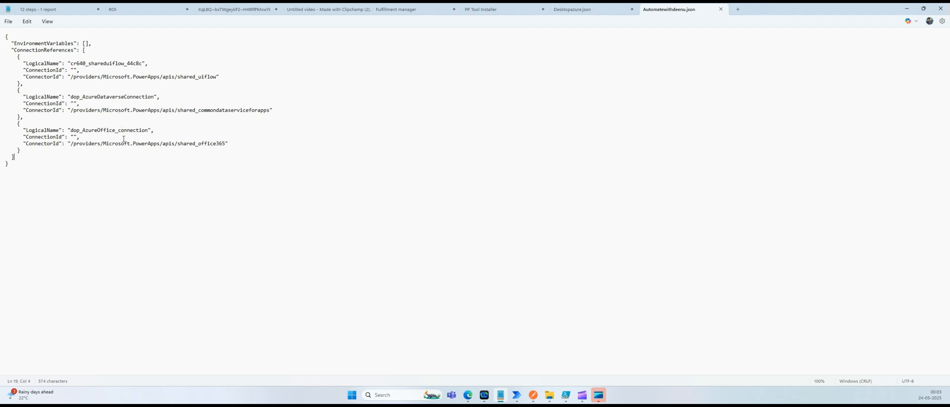
Review the desktop flow, Dataverse and Office connection references, then minimize Notepad and PowerShell ISE
{"action": "double_click", "coordinate": [105, 64]}
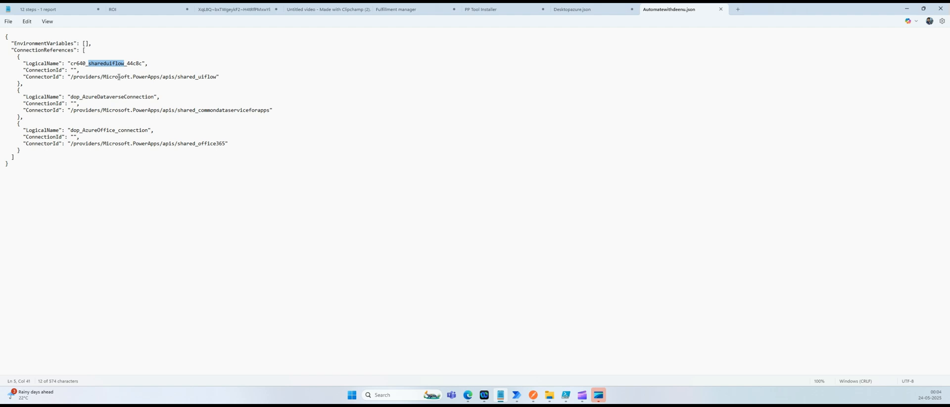
{"action": "double_click", "coordinate": [120, 97]}
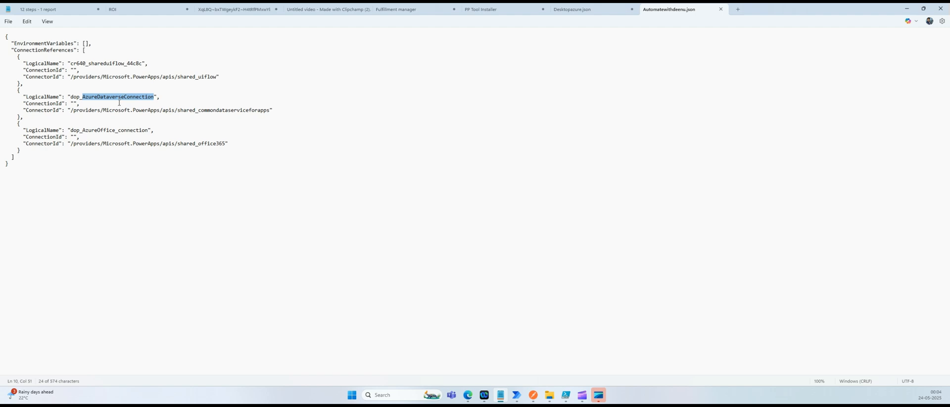
{"action": "double_click", "coordinate": [118, 131]}
{"action": "left_click", "coordinate": [116, 191]}
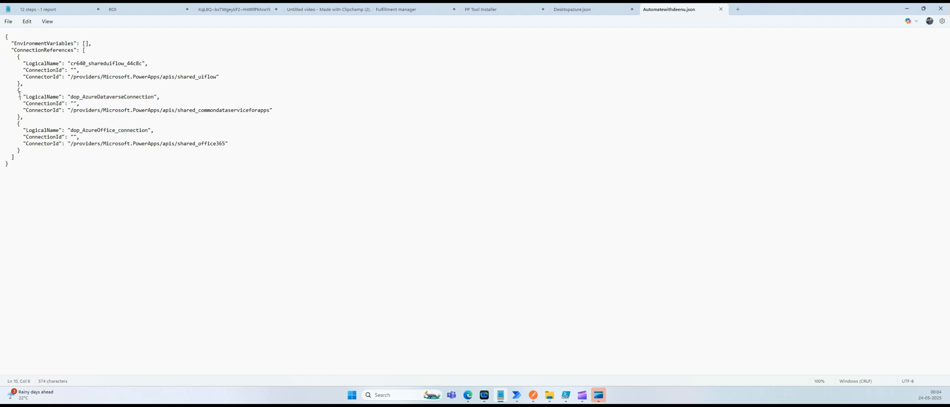
{"action": "left_click_drag", "start_coordinate": [20, 97], "coordinate": [69, 151]}
{"action": "left_click", "coordinate": [70, 159]}
{"action": "left_click", "coordinate": [904, 10]}
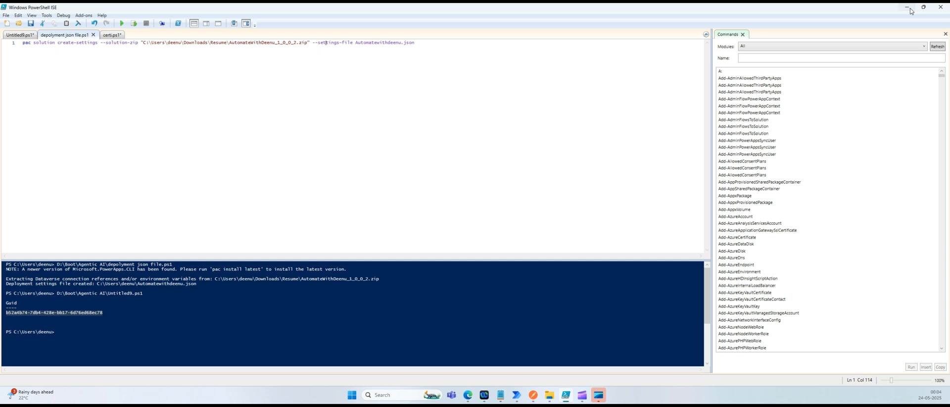
{"action": "left_click", "coordinate": [907, 7]}
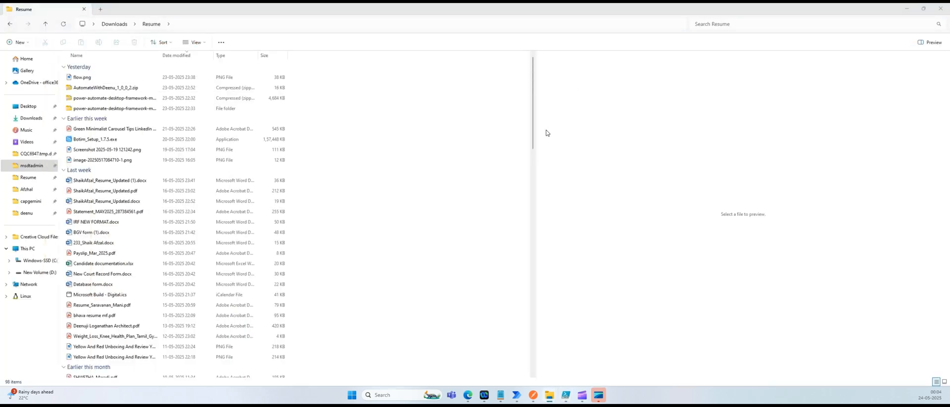
Browse the repo's AutomateWithDeenu folder, then open the project's Pipelines list
{"action": "key", "text": "alt+Tab"}
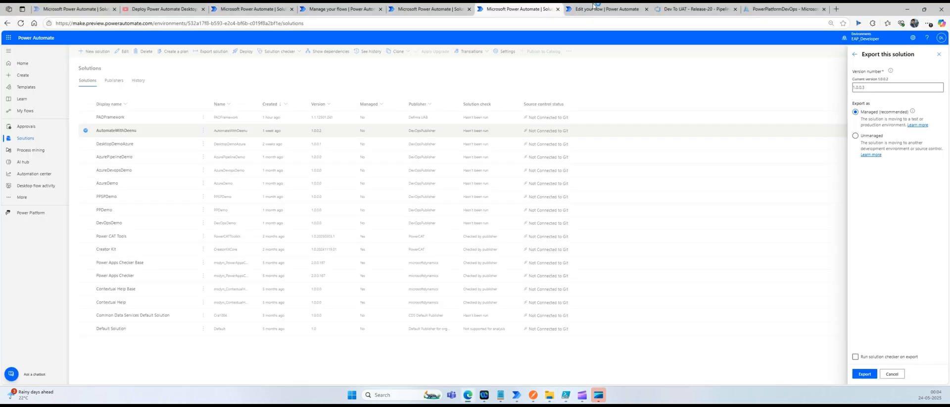
{"action": "left_click", "coordinate": [715, 11]}
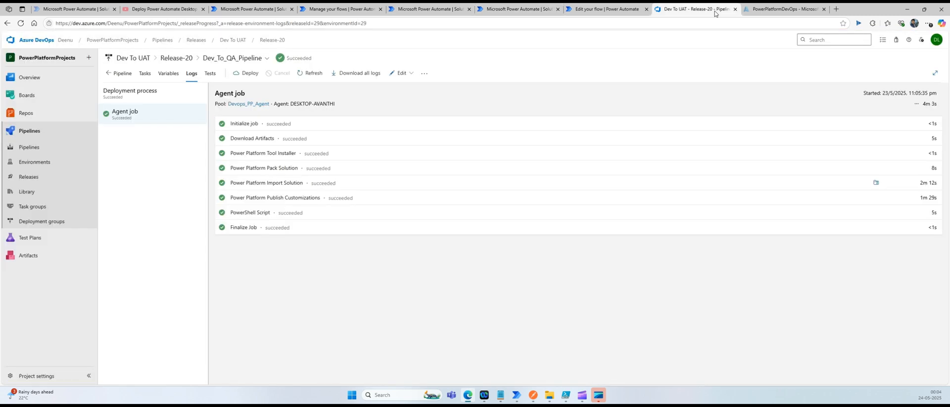
{"action": "left_click", "coordinate": [36, 134]}
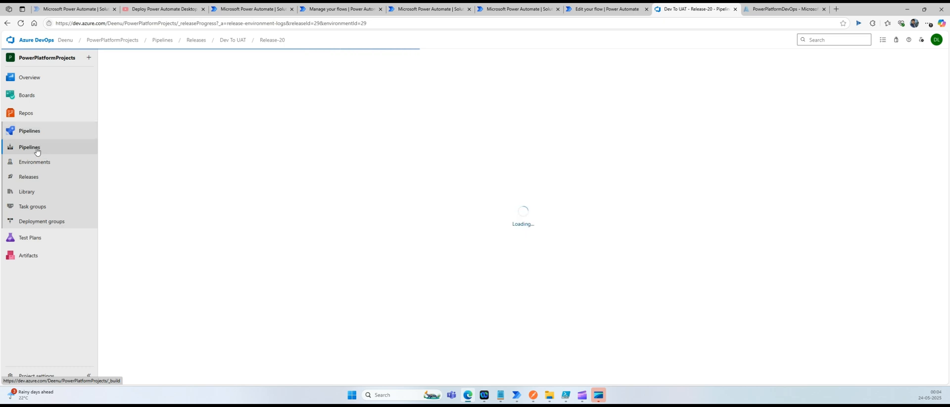
{"action": "left_click", "coordinate": [37, 149]}
{"action": "left_click", "coordinate": [40, 112]}
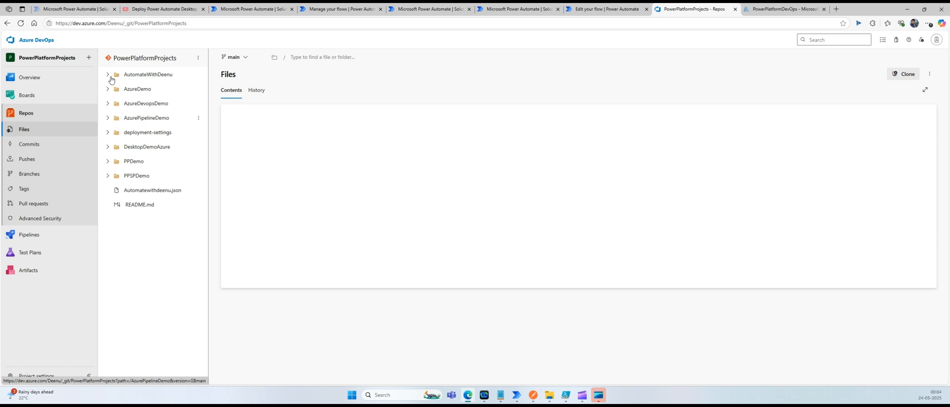
{"action": "left_click", "coordinate": [108, 74]}
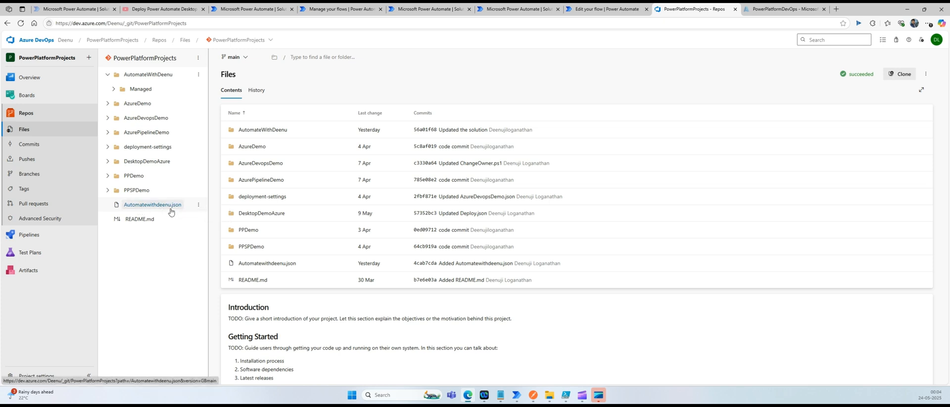
{"action": "left_click", "coordinate": [29, 235]}
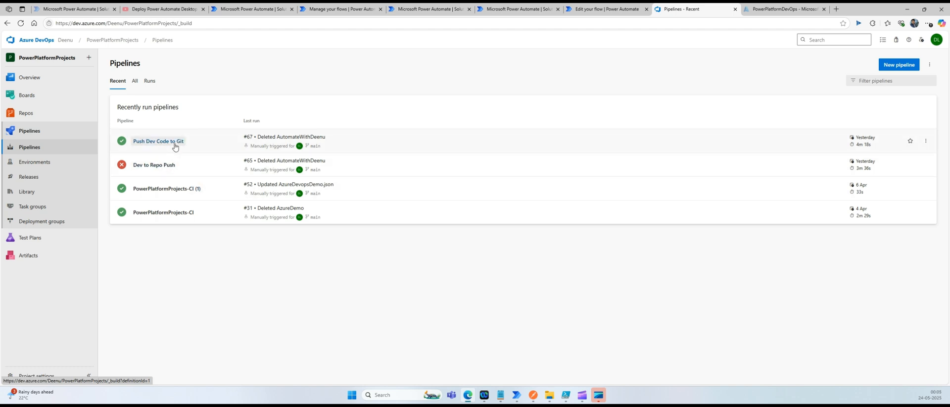
Review PP_DEV's edit settings under Project settings > Service connections without changing anything
{"action": "left_click", "coordinate": [28, 177]}
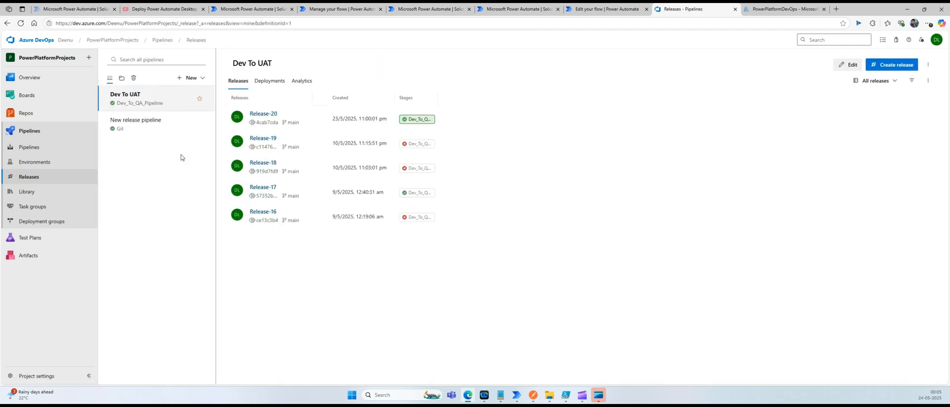
{"action": "left_click", "coordinate": [39, 376]}
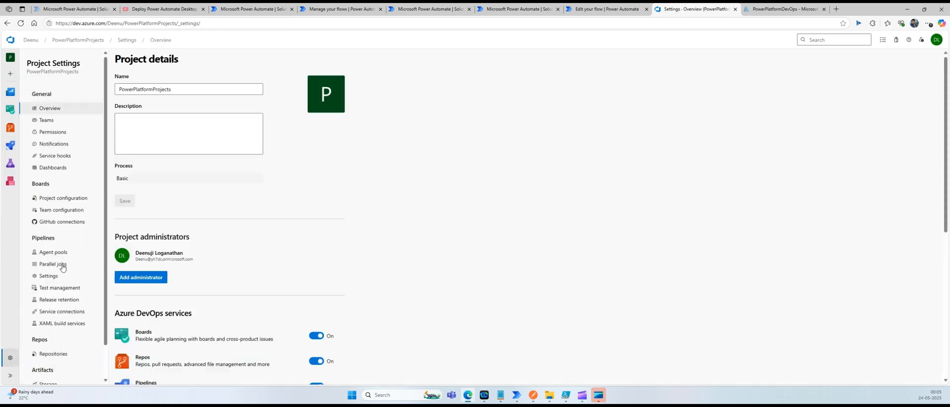
{"action": "left_click", "coordinate": [62, 312]}
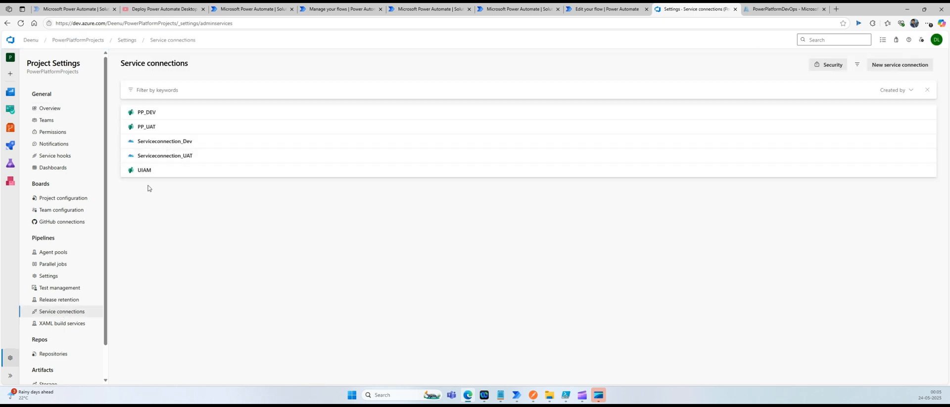
{"action": "left_click", "coordinate": [150, 113]}
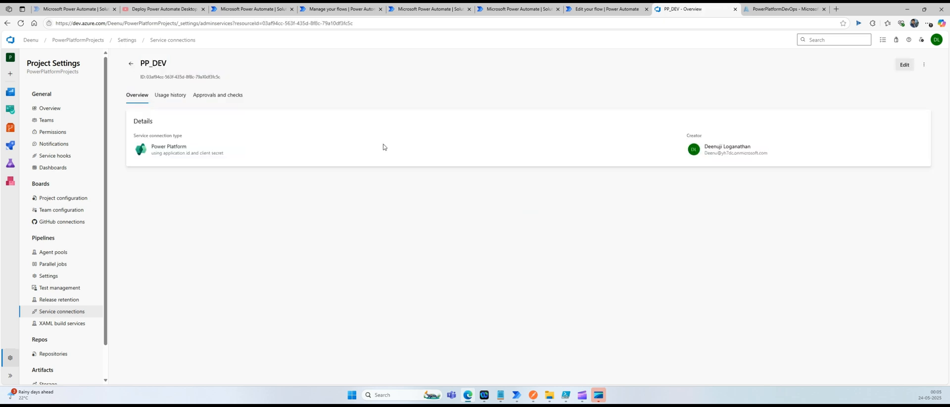
{"action": "left_click", "coordinate": [905, 65]}
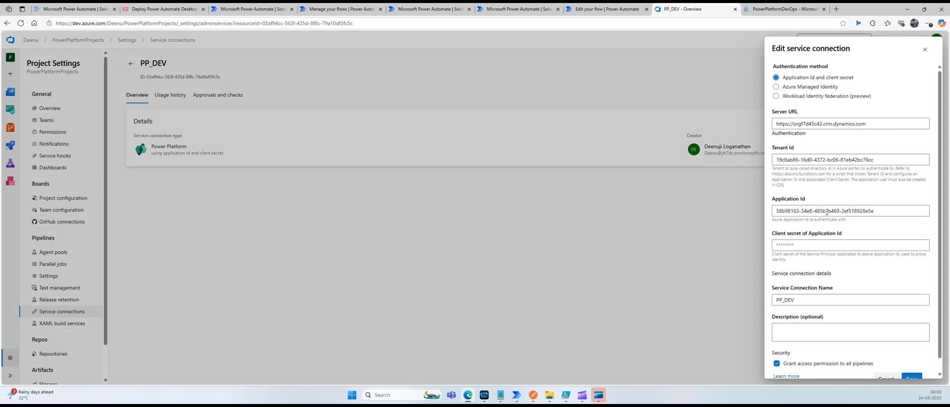
{"action": "left_click", "coordinate": [925, 50]}
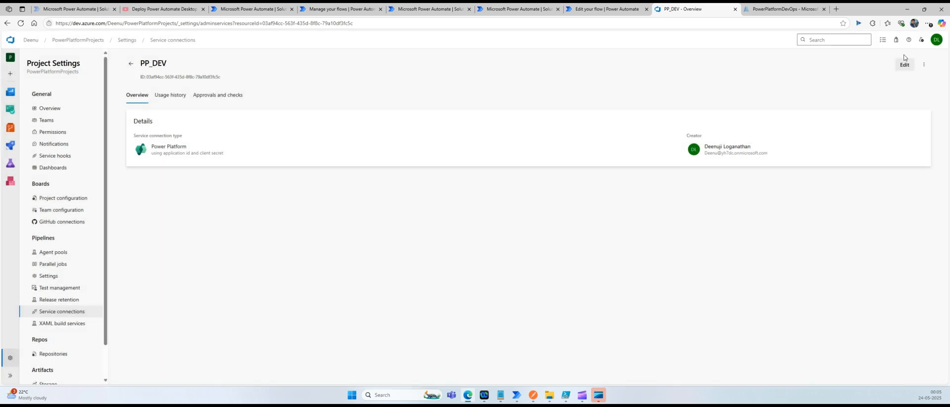
{"action": "left_click", "coordinate": [131, 63]}
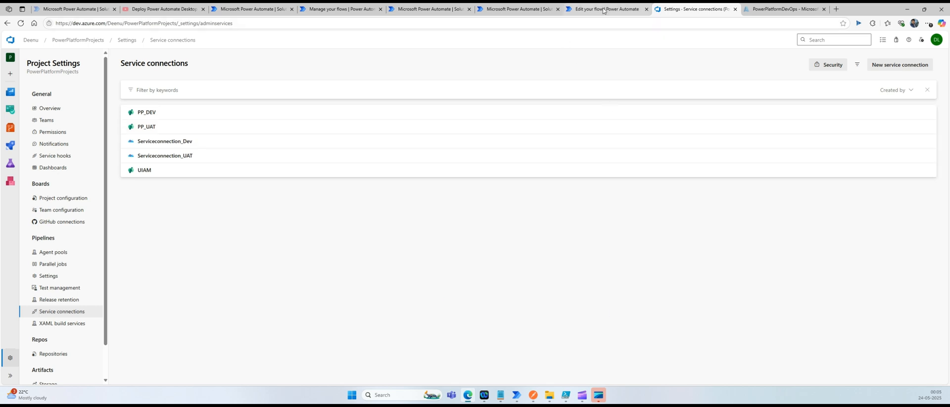
{"action": "mouse_move", "coordinate": [13, 141]}
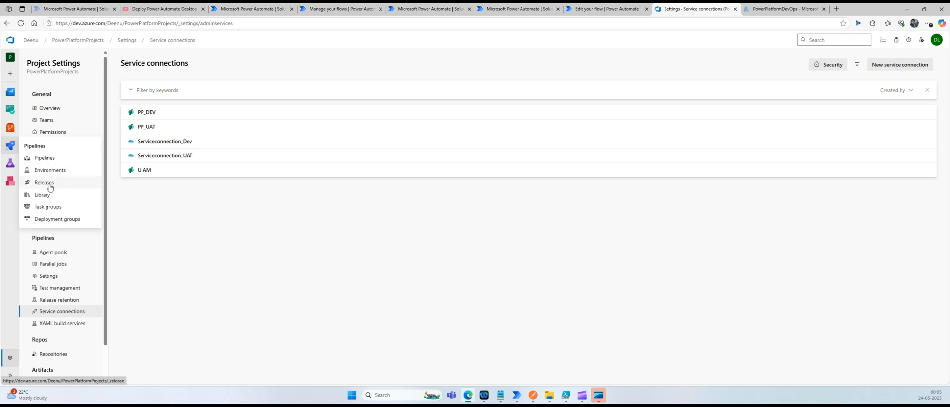
Edit the Dev To UAT release and inspect its Import Solution task (PP_UAT, Automatewithdeenu.json)
{"action": "left_click", "coordinate": [50, 184]}
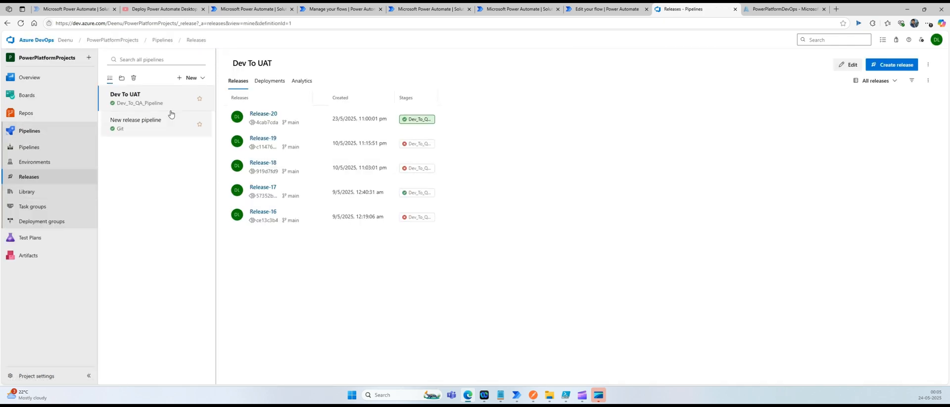
{"action": "left_click", "coordinate": [852, 65]}
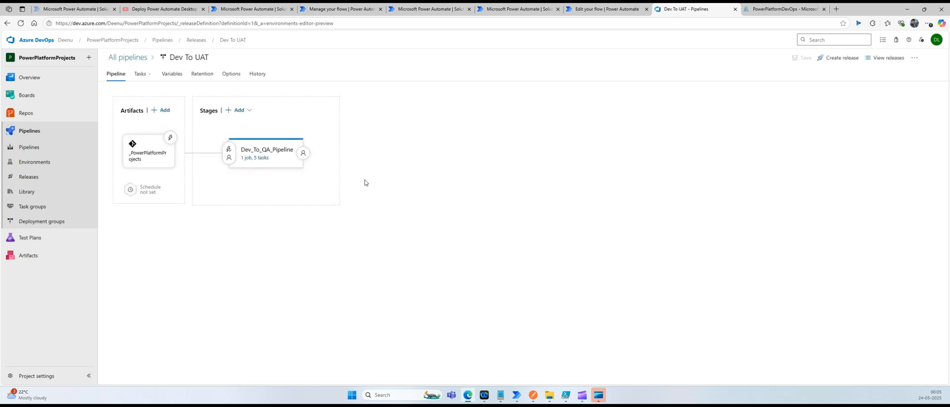
{"action": "left_click", "coordinate": [262, 159]}
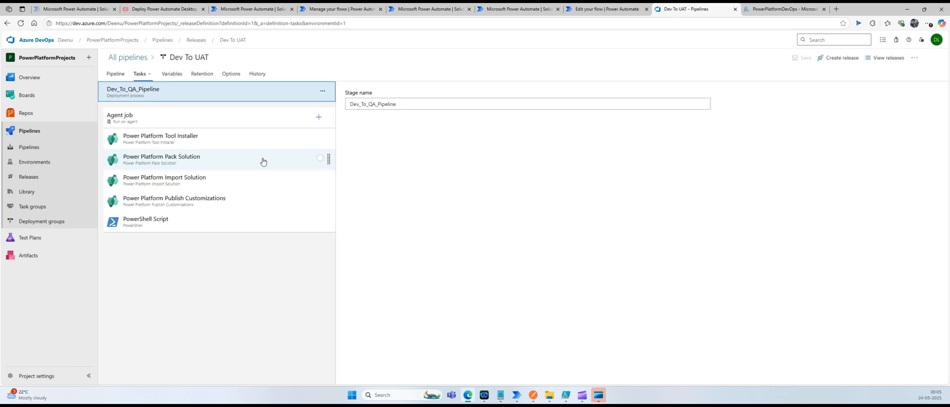
{"action": "left_click", "coordinate": [223, 200]}
{"action": "left_click", "coordinate": [218, 183]}
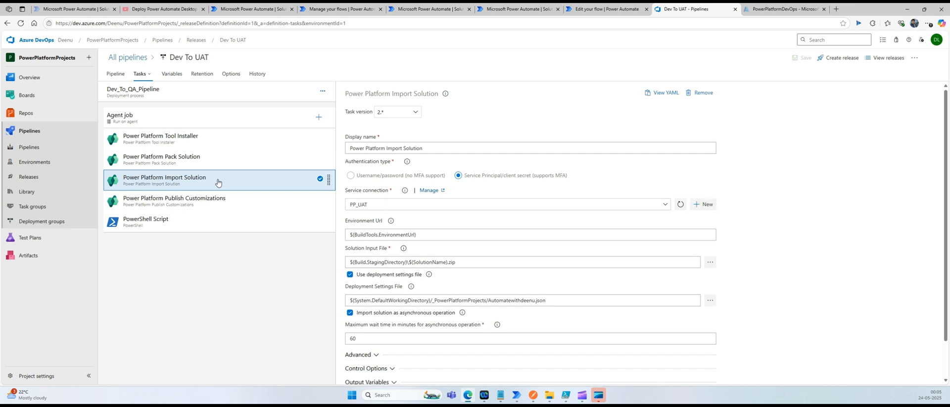
{"action": "scroll", "coordinate": [595, 266], "scroll_direction": "down", "scroll_amount": 1}
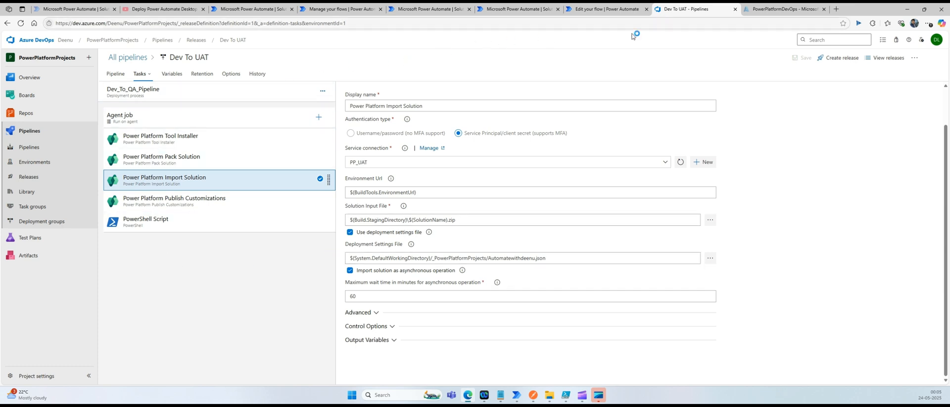
Open the Automatewithdeenu.json settings file in the repository
{"action": "mouse_move", "coordinate": [40, 119]}
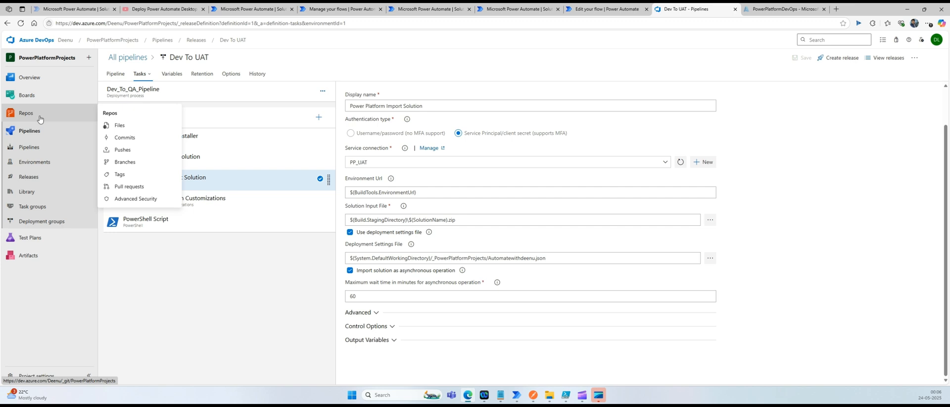
{"action": "left_click", "coordinate": [41, 119]}
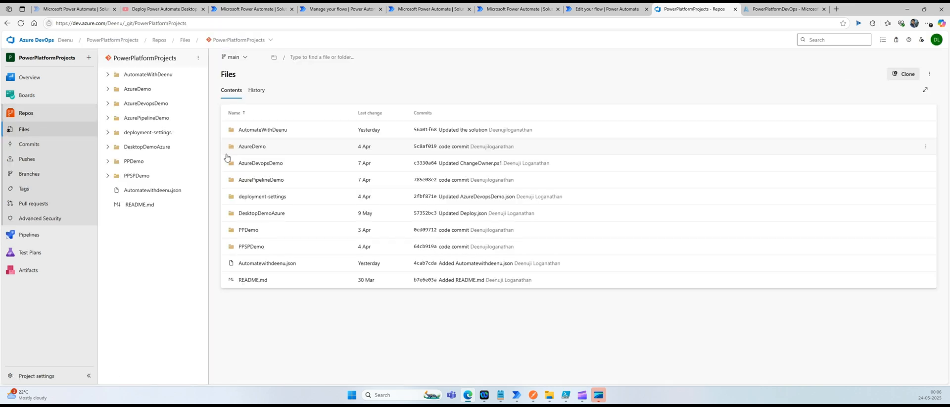
{"action": "left_click", "coordinate": [140, 190]}
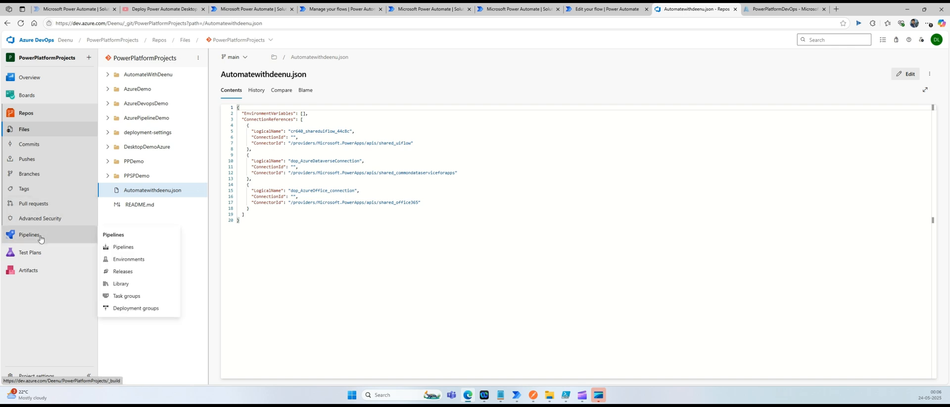
Confirm every step of Release-20's Dev_To_QA_Pipeline logs succeeded, then return to Power Automate
{"action": "mouse_move", "coordinate": [58, 238]}
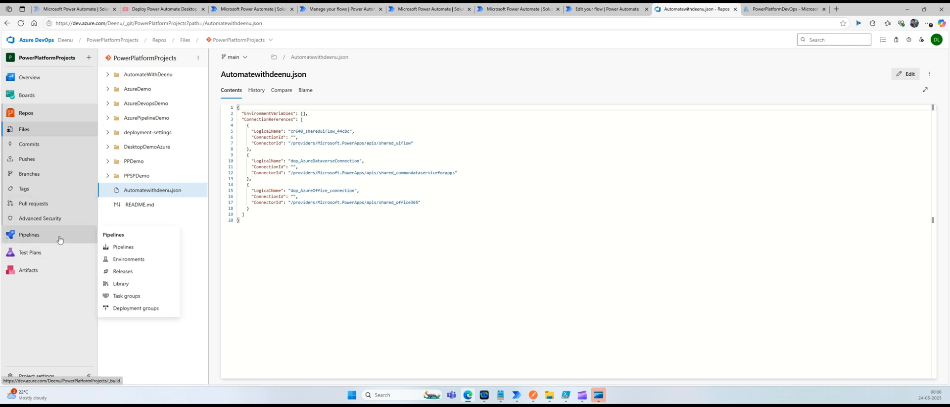
{"action": "left_click", "coordinate": [131, 272]}
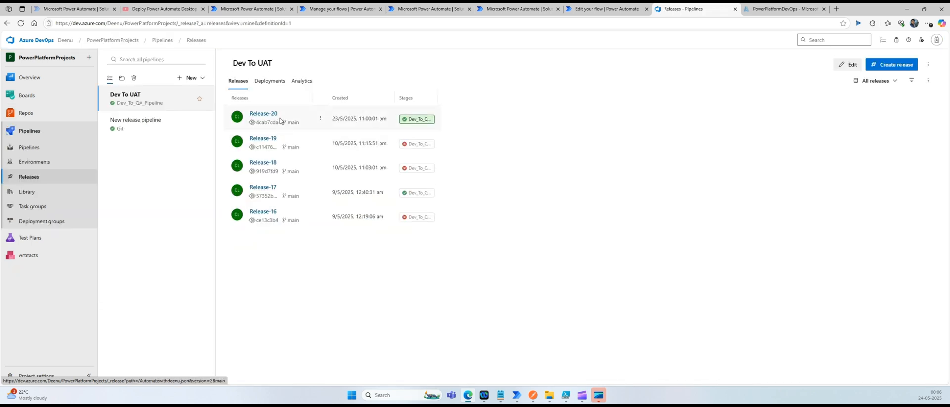
{"action": "left_click", "coordinate": [262, 114]}
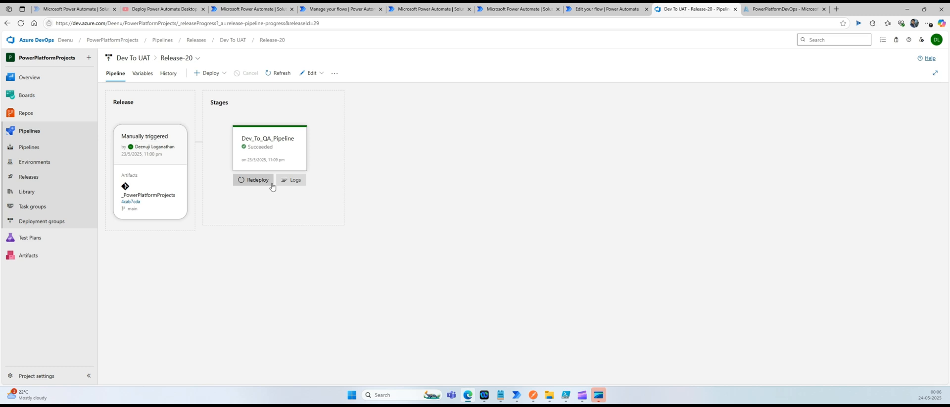
{"action": "left_click", "coordinate": [289, 179]}
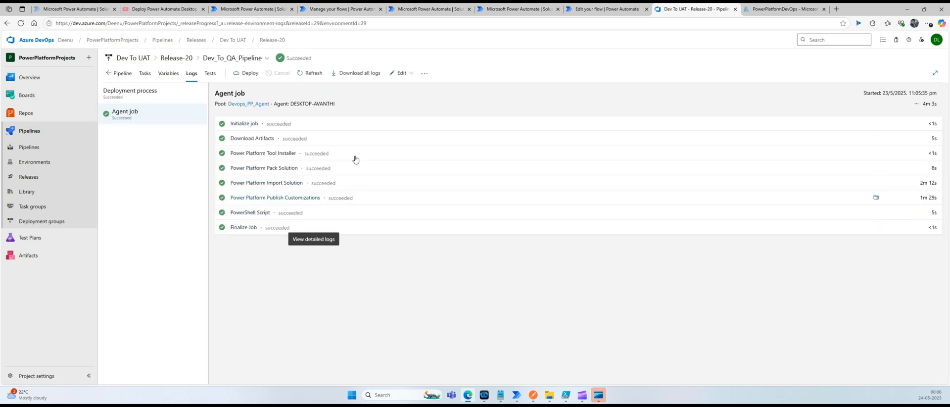
{"action": "left_click", "coordinate": [422, 13]}
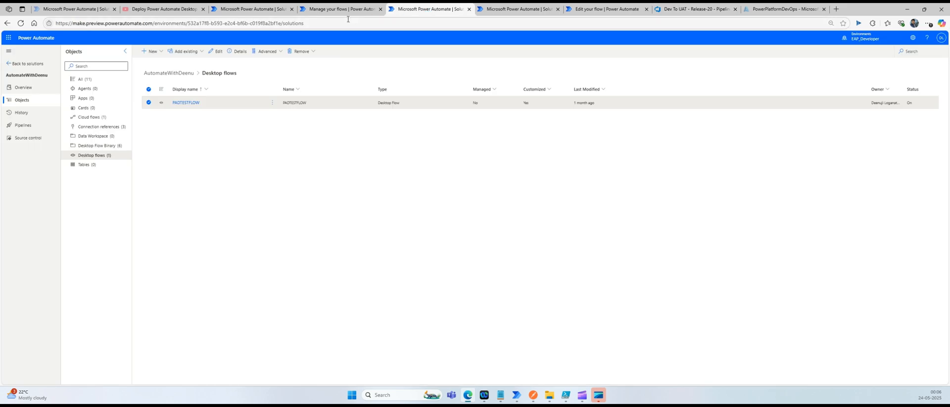
Check the AzureDevops test flow's Desktop flows connection reference, then return to Release-20's logs
{"action": "left_click", "coordinate": [335, 9]}
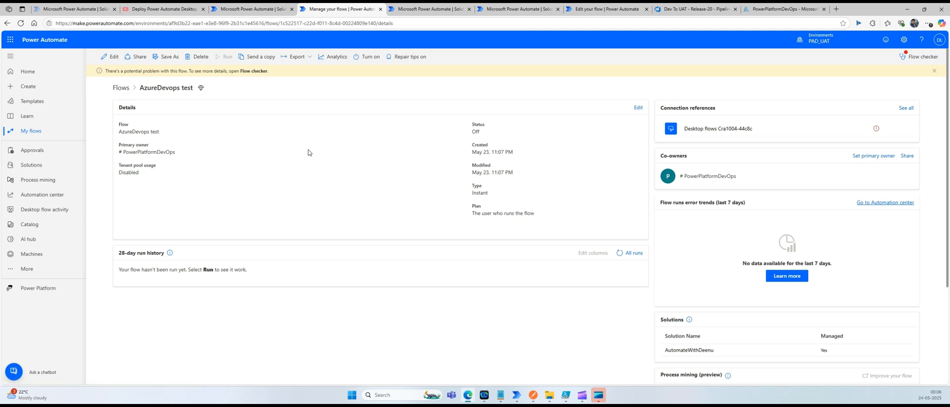
{"action": "mouse_move", "coordinate": [691, 129]}
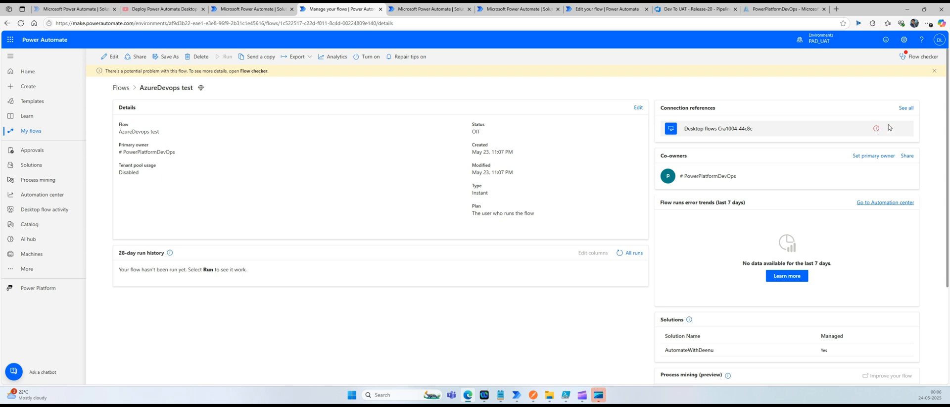
{"action": "left_click", "coordinate": [906, 108]}
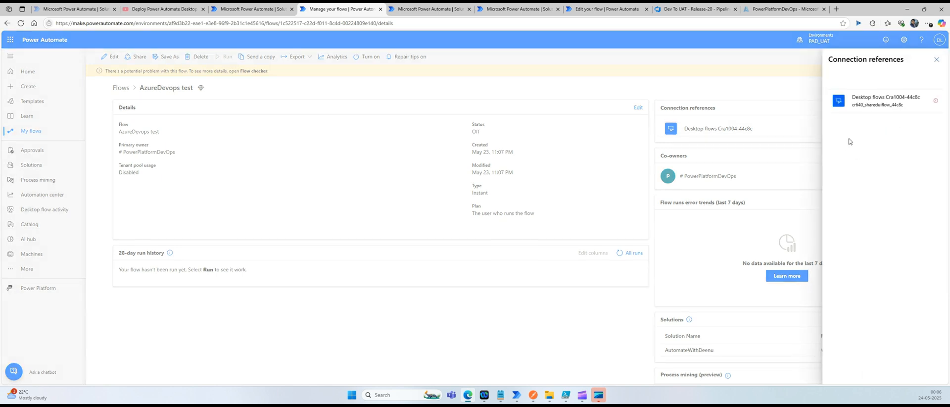
{"action": "left_click", "coordinate": [936, 60]}
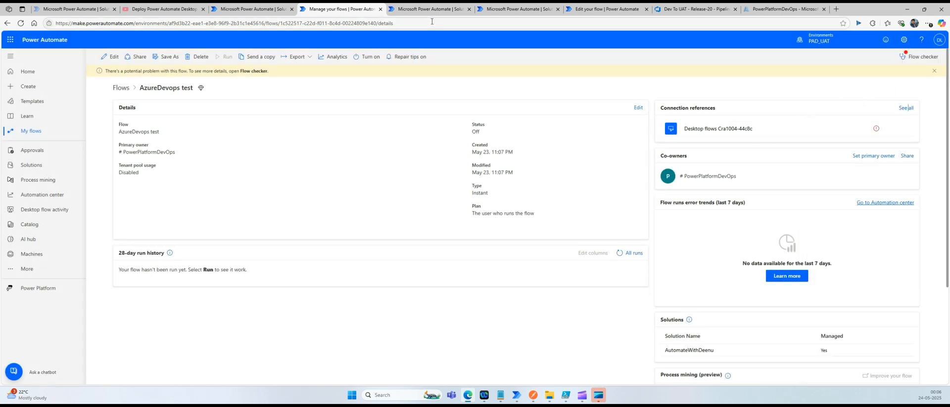
{"action": "left_click", "coordinate": [668, 10]}
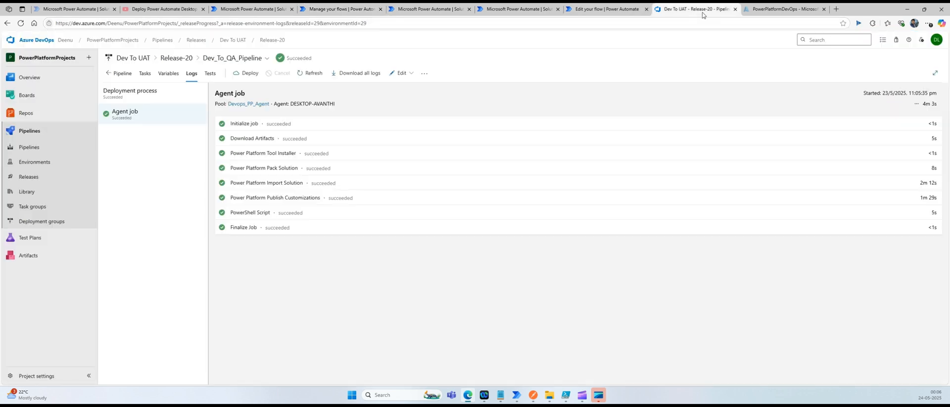
Glance at Automatewithdeenu.json in the repo, then show the AutomateWithDeenu solution's cloud flows
{"action": "left_click", "coordinate": [41, 119]}
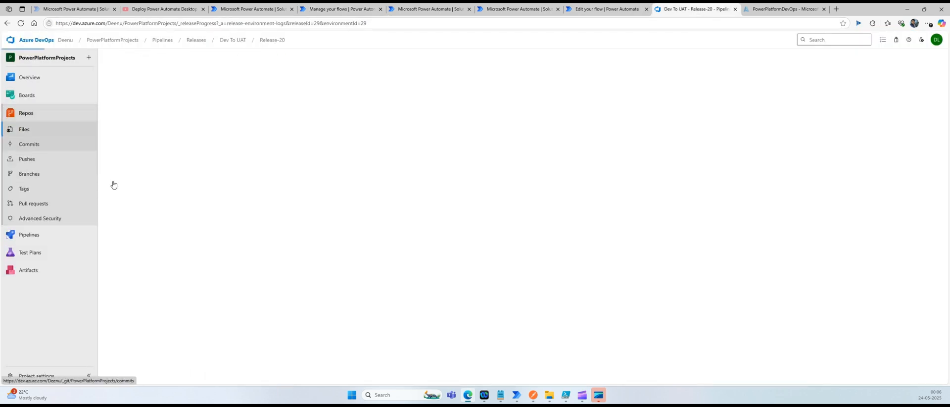
{"action": "left_click", "coordinate": [134, 190]}
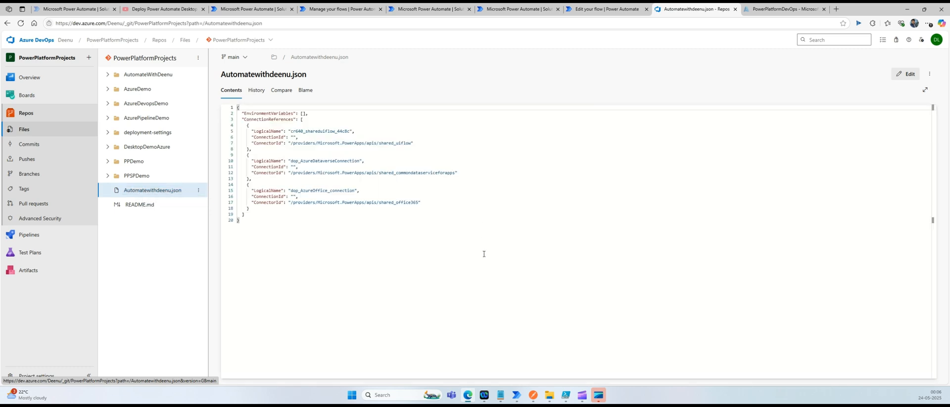
{"action": "left_click", "coordinate": [263, 10]}
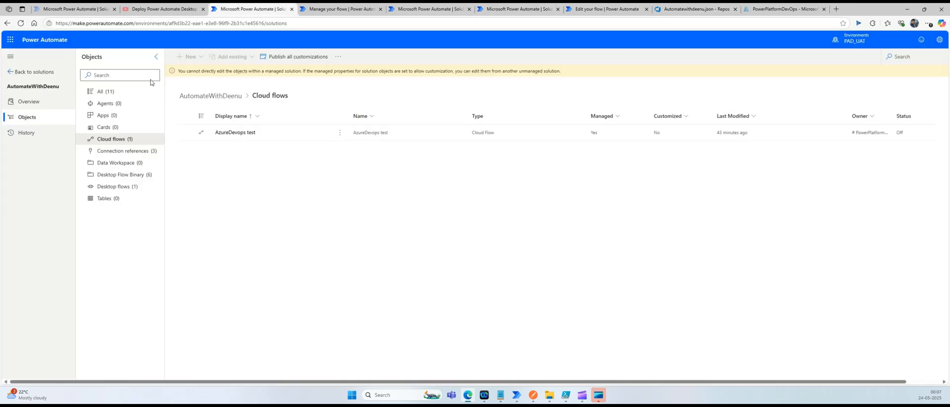
Open the PAD_UAT Connections page via More, then return to Automatewithdeenu.json
{"action": "left_click", "coordinate": [336, 10]}
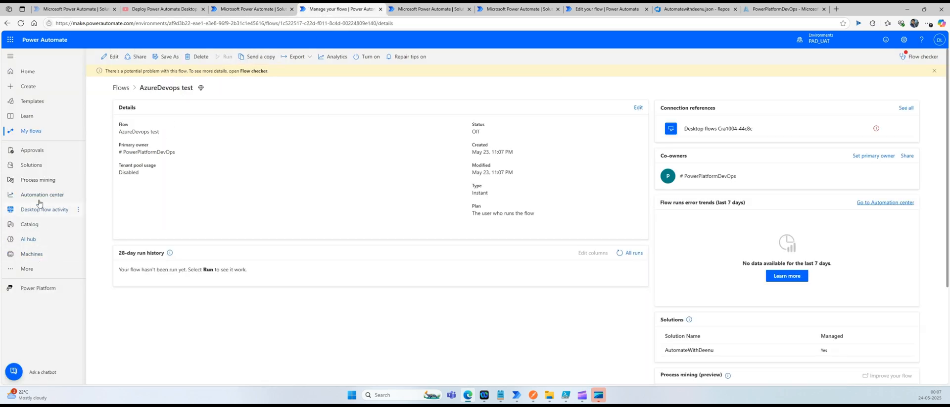
{"action": "left_click", "coordinate": [28, 269]}
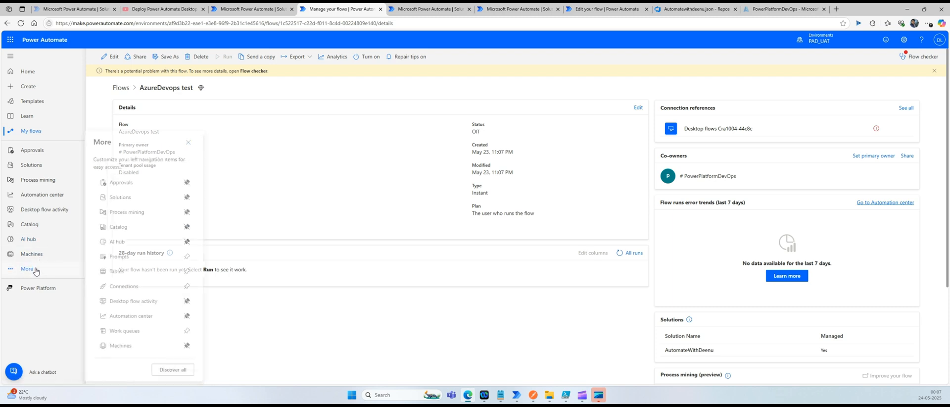
{"action": "left_click", "coordinate": [130, 286]}
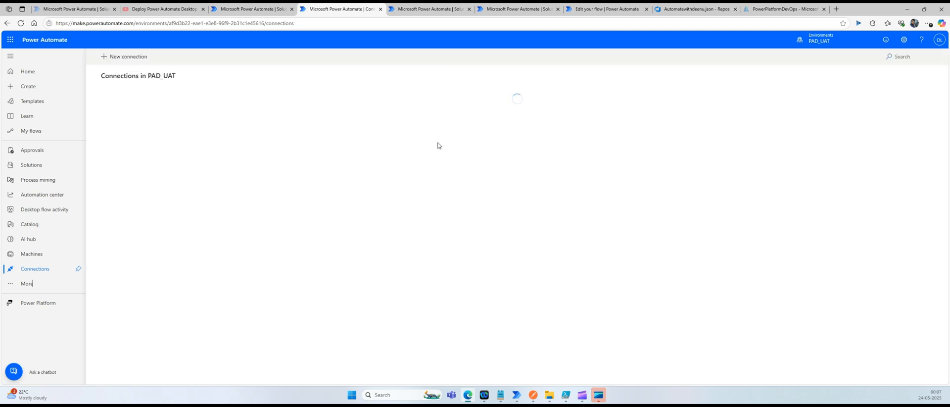
{"action": "left_click", "coordinate": [698, 8]}
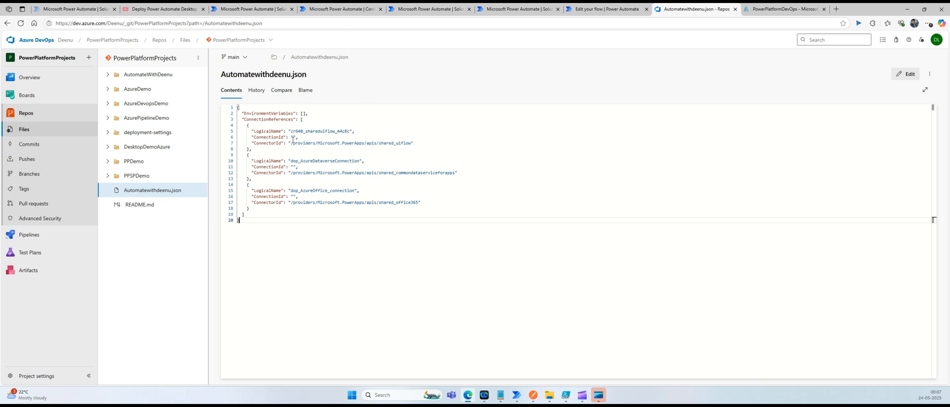
Return to the PAD_UAT connections list with Dataverse, Office 365 Outlook and Desktop flows connections
{"action": "left_click", "coordinate": [346, 8]}
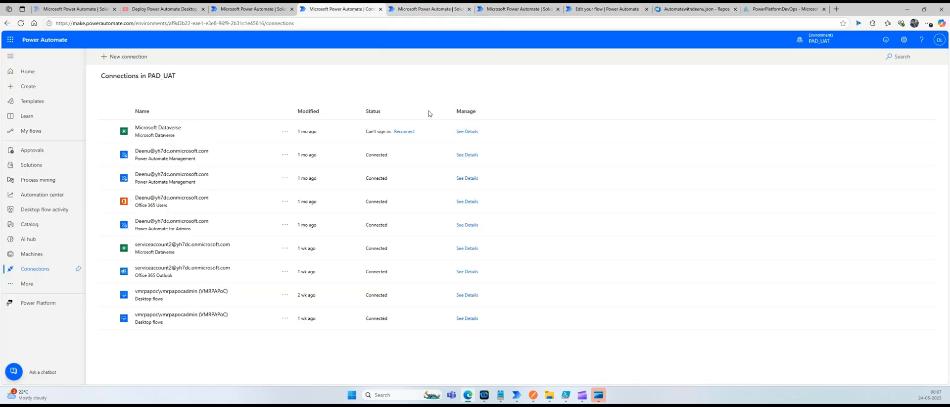
Copy the Dataverse connection ID from its URL into line 11 of Automatewithdeenu.json
{"action": "left_click", "coordinate": [215, 248]}
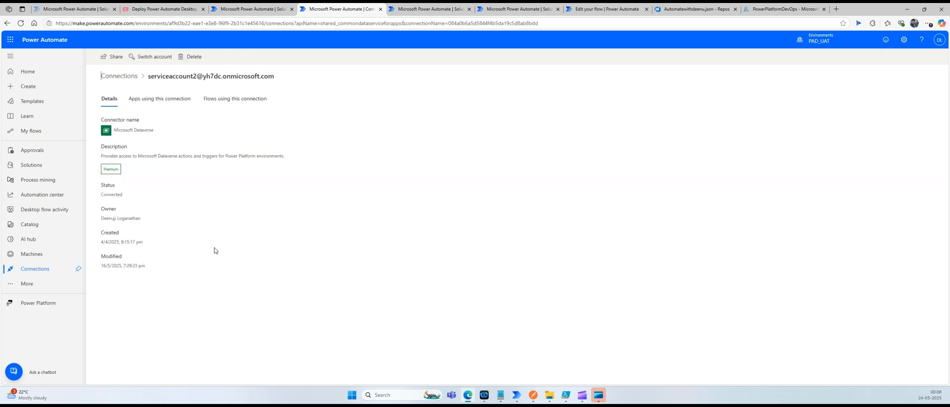
{"action": "left_click", "coordinate": [451, 22]}
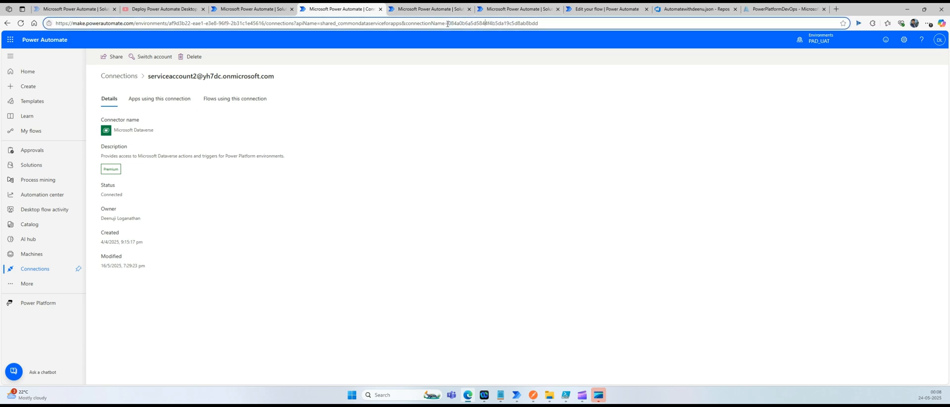
{"action": "left_click_drag", "start_coordinate": [450, 23], "coordinate": [539, 23]}
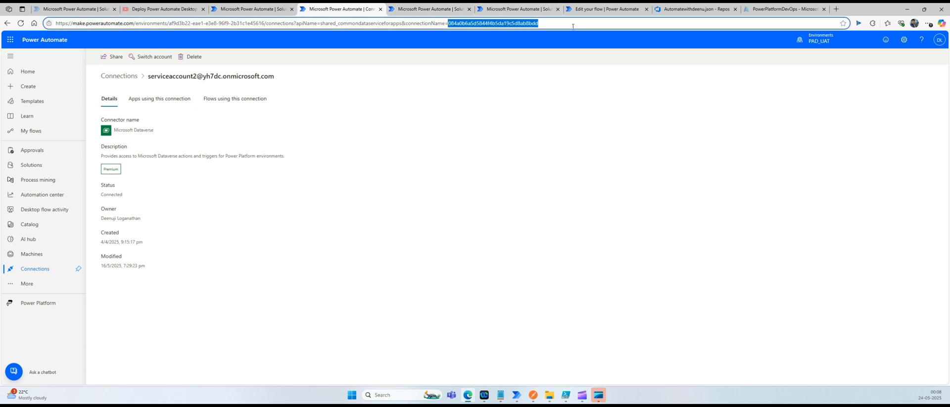
{"action": "left_click", "coordinate": [693, 9]}
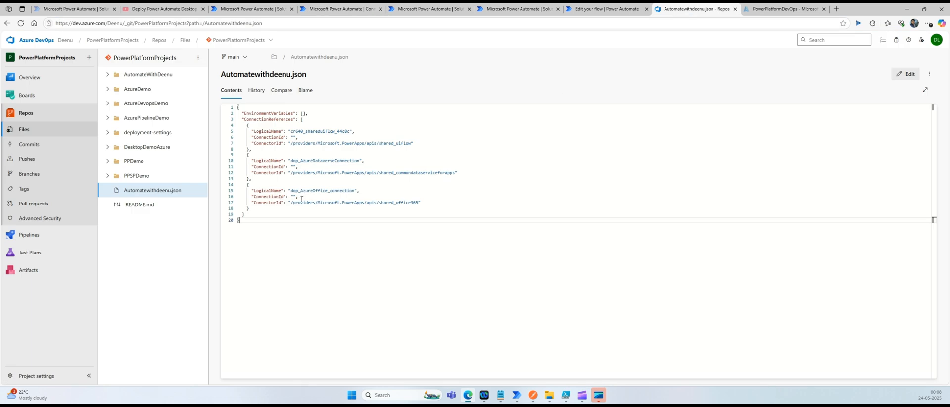
{"action": "left_click", "coordinate": [293, 167]}
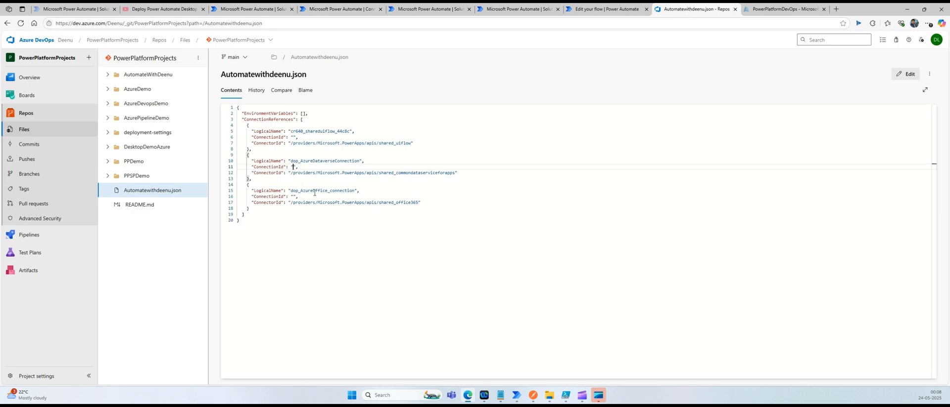
{"action": "key", "text": "ctrl+v"}
{"action": "left_click", "coordinate": [901, 76]}
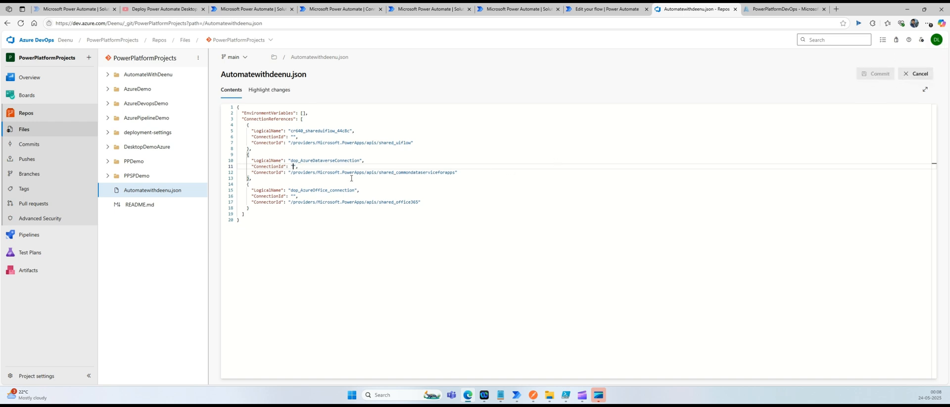
{"action": "type", "text": "084a0b6a5d5844f4b5da19c5d8ab8bd0"}
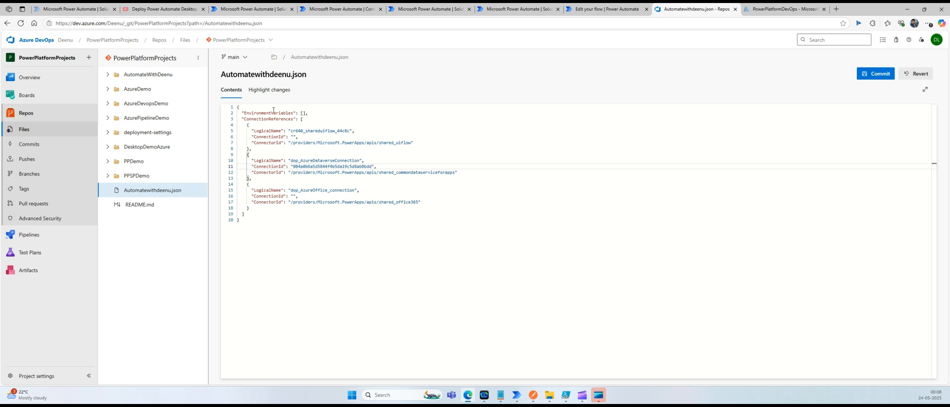
Copy the Office 365 Outlook connection ID from its URL into line 16's ConnectionId
{"action": "left_click", "coordinate": [261, 12]}
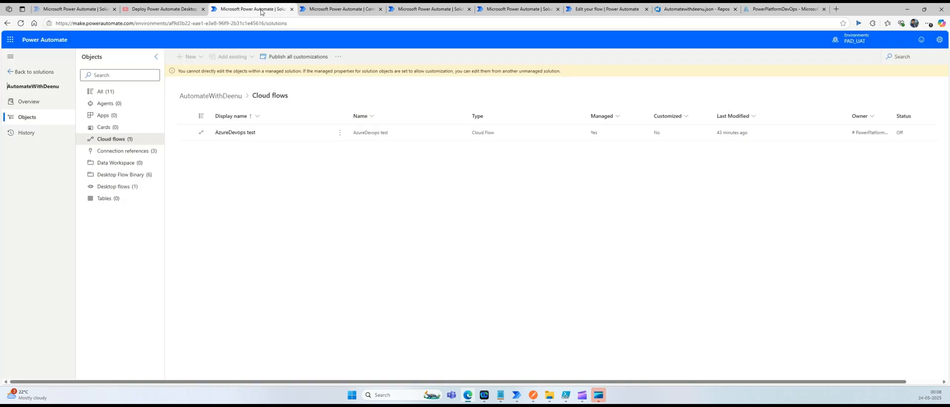
{"action": "left_click", "coordinate": [369, 11]}
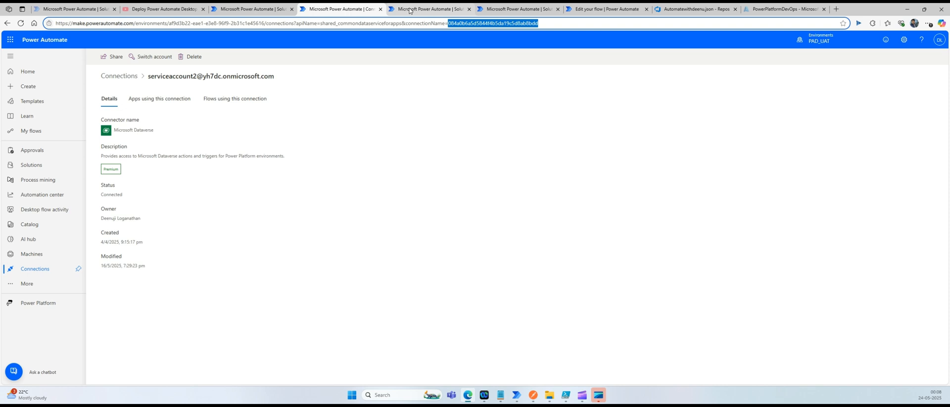
{"action": "left_click", "coordinate": [119, 75]}
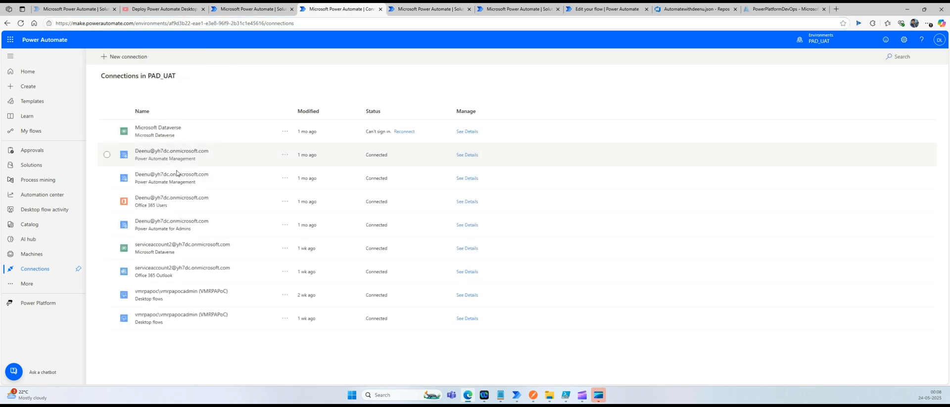
{"action": "left_click", "coordinate": [172, 268]}
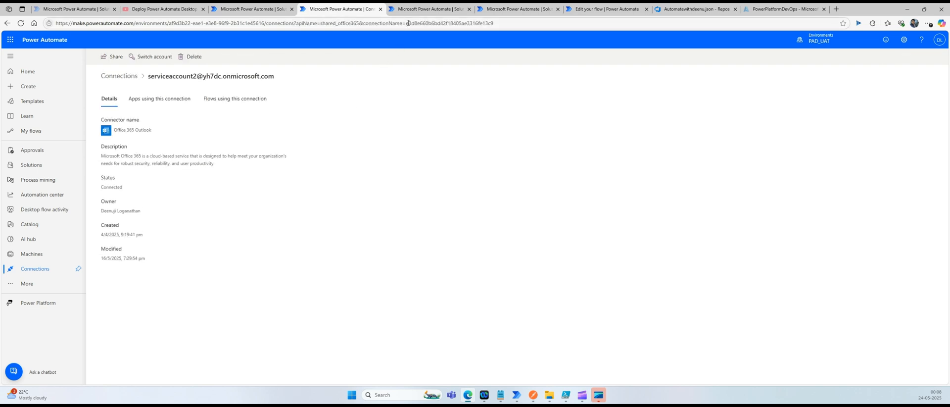
{"action": "left_click_drag", "start_coordinate": [407, 23], "coordinate": [503, 23]}
{"action": "key", "text": "ctrl+c"}
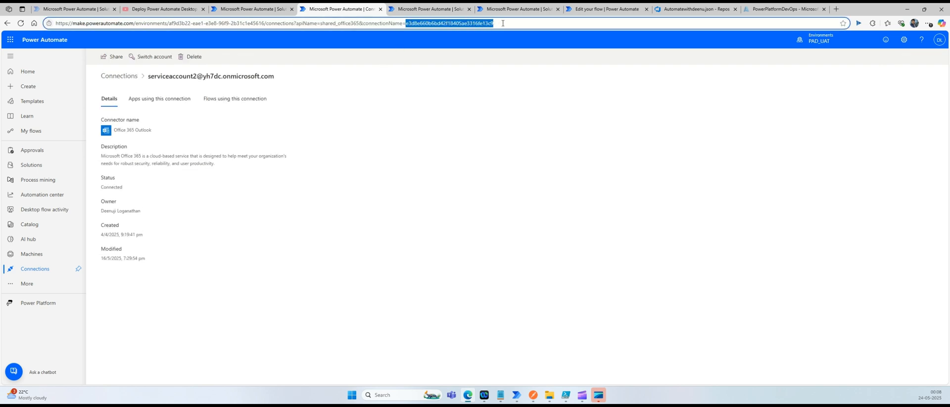
{"action": "left_click", "coordinate": [596, 9]}
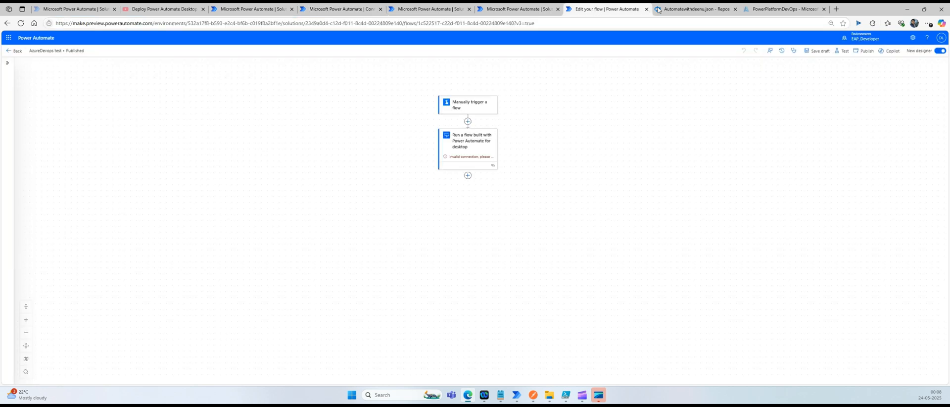
{"action": "left_click", "coordinate": [688, 8]}
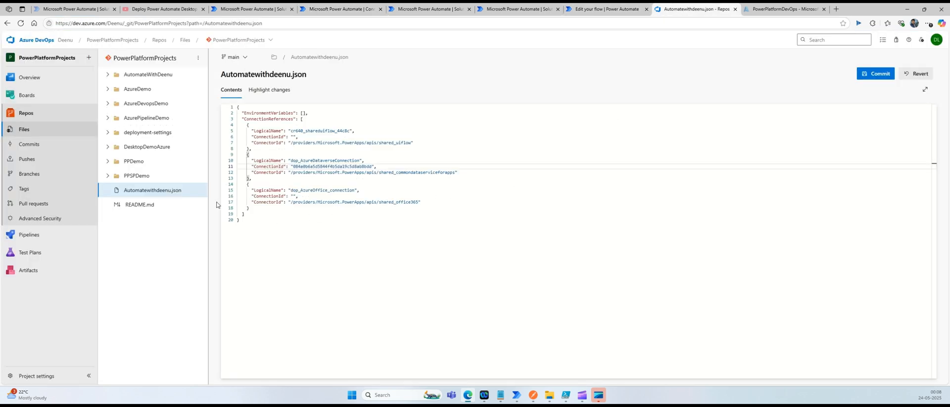
{"action": "left_click", "coordinate": [293, 196]}
{"action": "key", "text": "ctrl+v"}
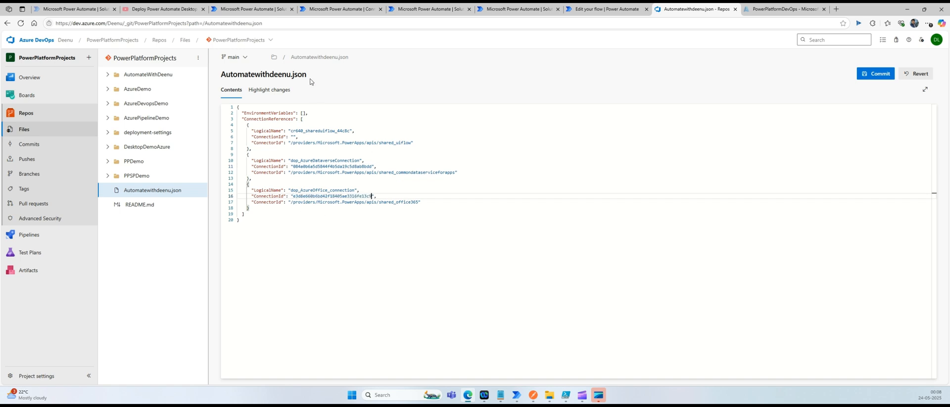
{"action": "left_click", "coordinate": [253, 9]}
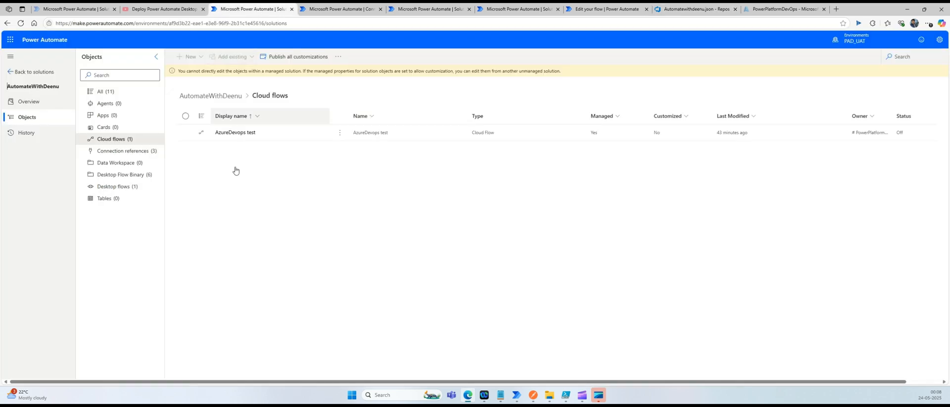
Inspect the Office 365 Outlook connection's sharing permissions, leaving them unchanged
{"action": "left_click", "coordinate": [330, 10]}
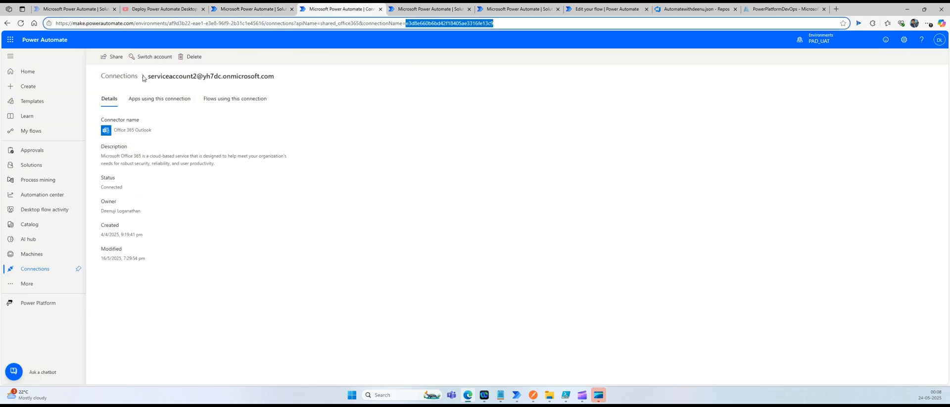
{"action": "left_click", "coordinate": [118, 58]}
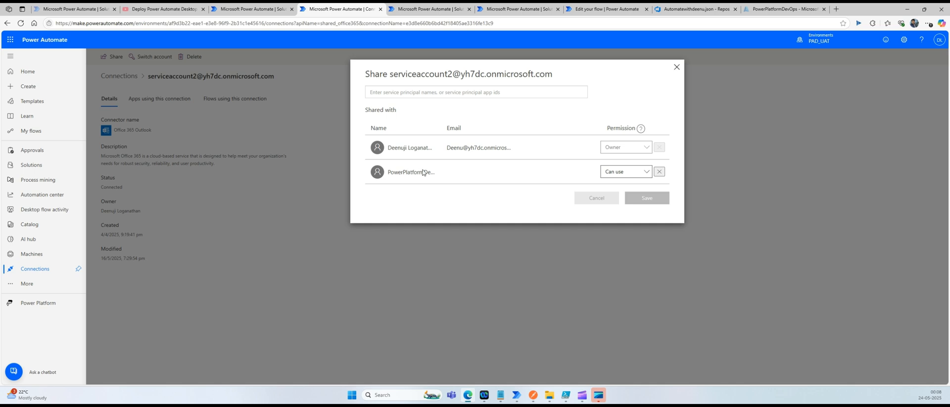
{"action": "left_click", "coordinate": [648, 175]}
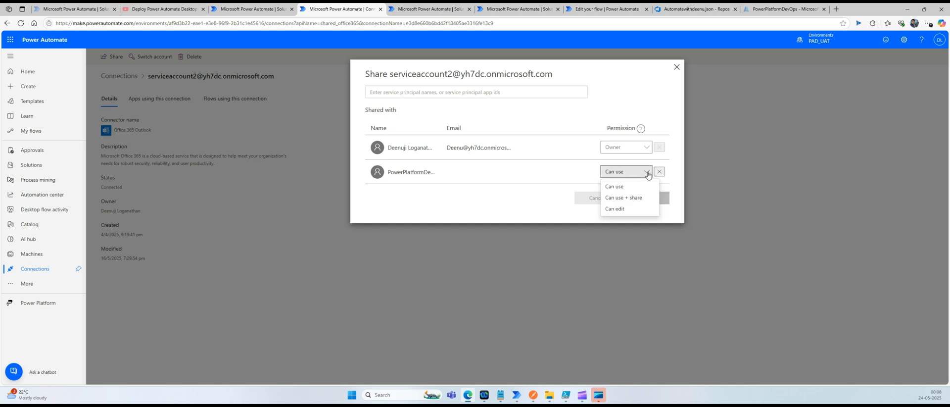
{"action": "left_click", "coordinate": [677, 67]}
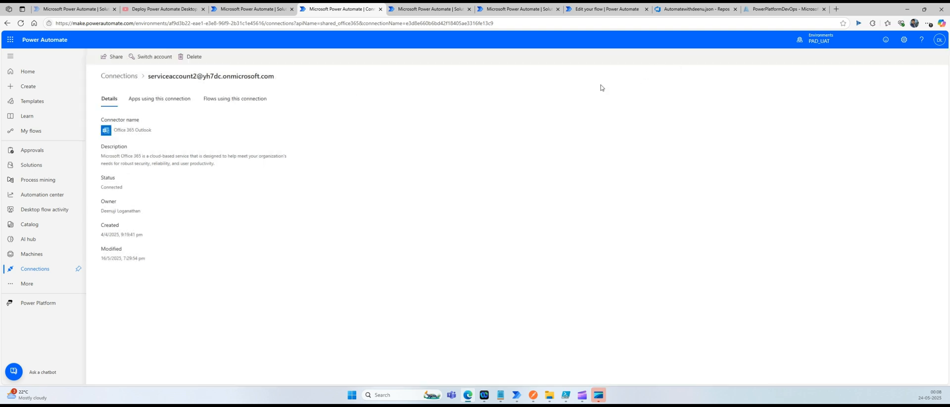
{"action": "left_click", "coordinate": [119, 77]}
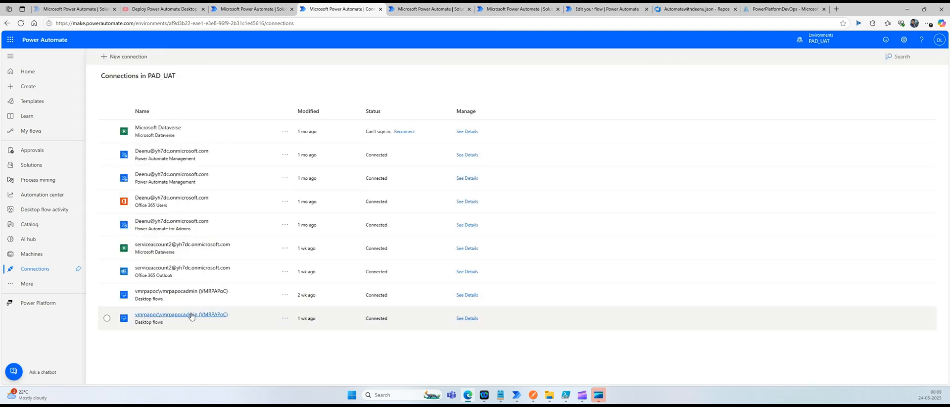
{"action": "left_click", "coordinate": [164, 272]}
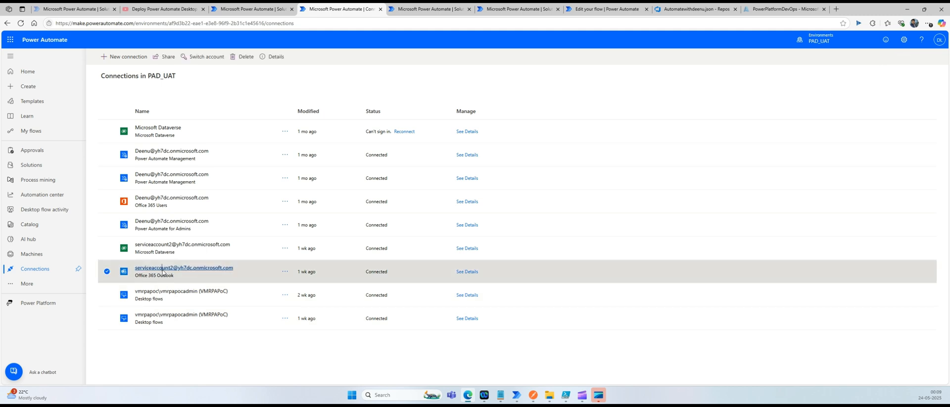
{"action": "left_click", "coordinate": [116, 57]}
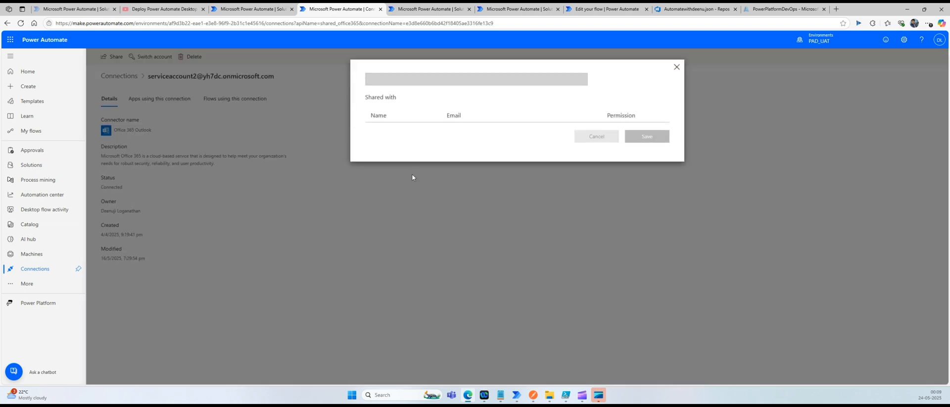
{"action": "left_click", "coordinate": [677, 67]}
{"action": "left_click", "coordinate": [119, 75]}
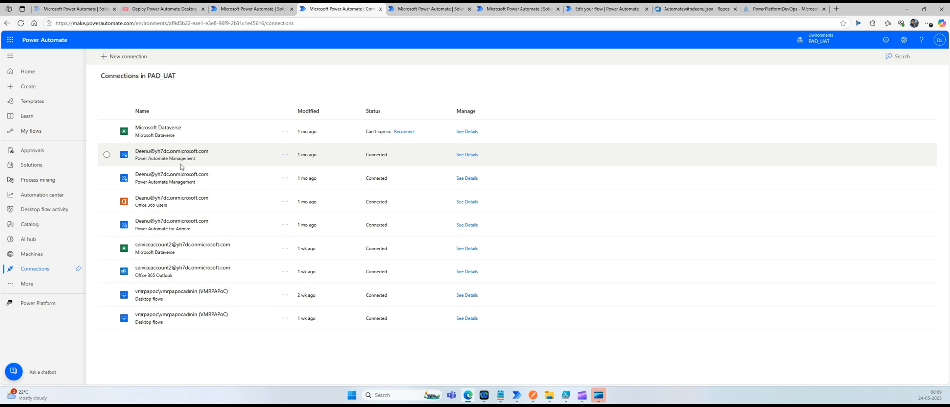
Inspect the first Desktop flows connection's details, then open a new empty browser tab
{"action": "left_click", "coordinate": [195, 292]}
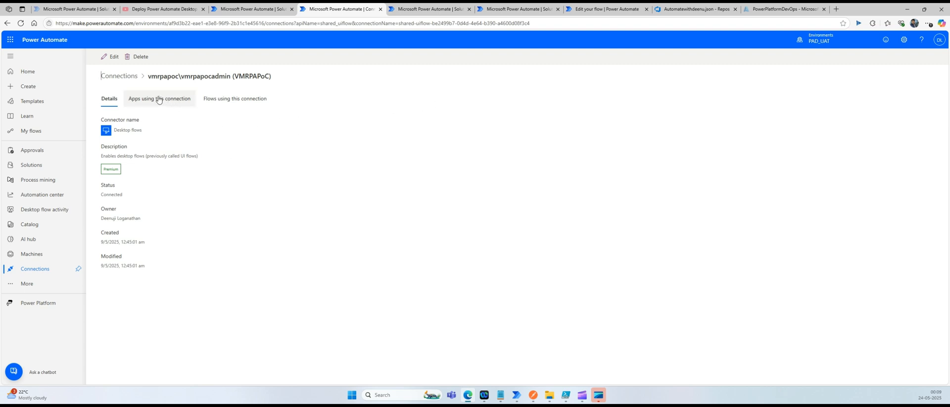
{"action": "left_click", "coordinate": [119, 76]}
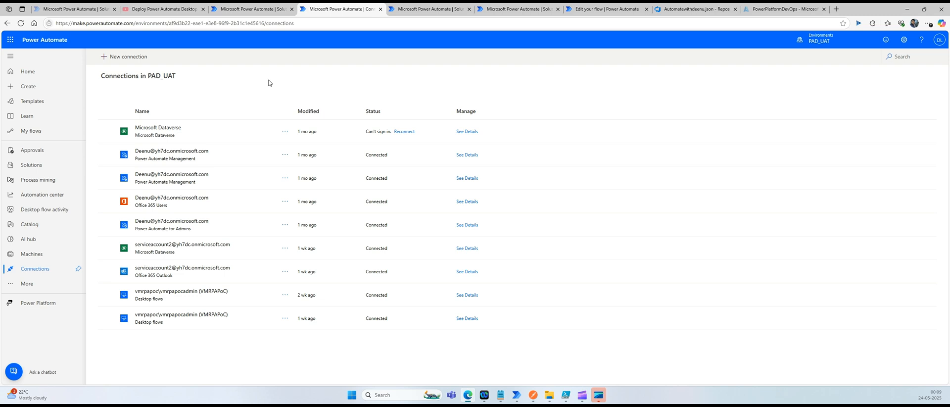
{"action": "left_click", "coordinate": [836, 9]}
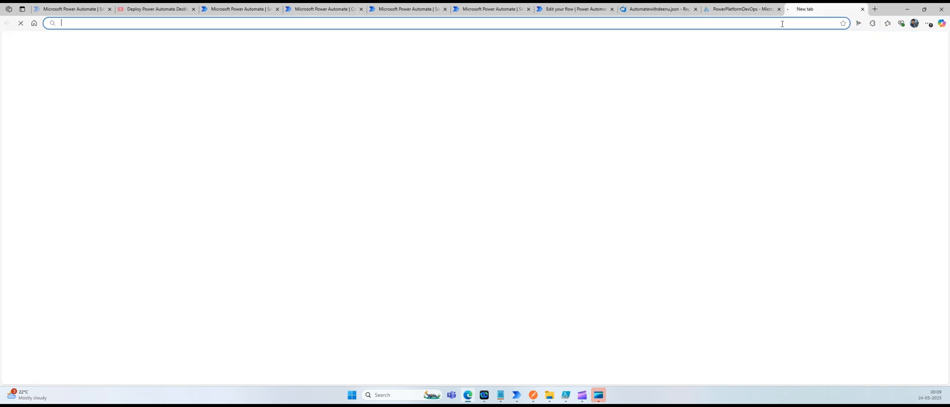
Enter the query 'desktop flow connection using service principal' in the address bar
{"action": "type", "text": "ser"}
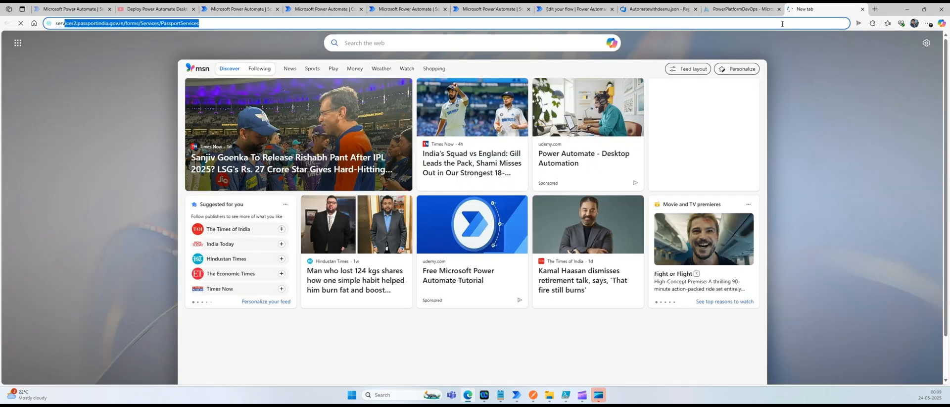
{"action": "type", "text": "vice conne"}
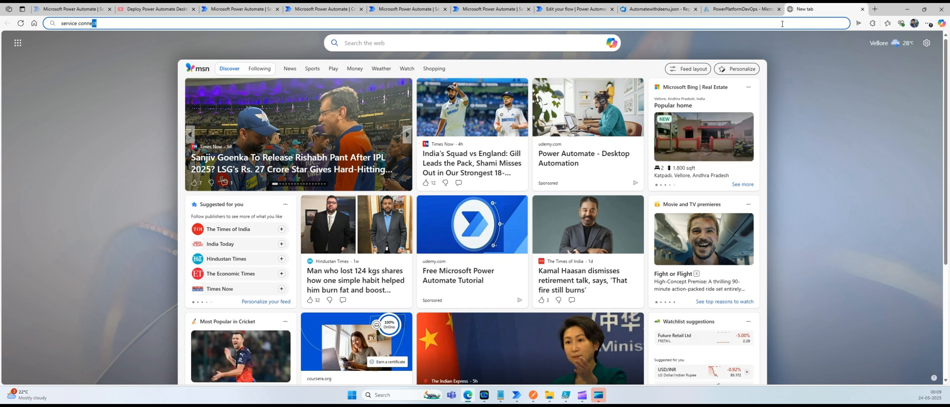
{"action": "type", "text": "ction using"}
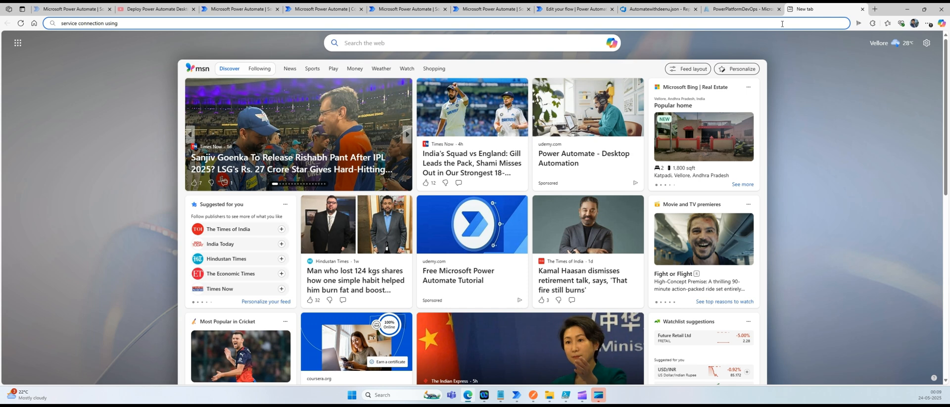
{"action": "key", "text": "ctrl+a"}
{"action": "type", "text": "desktop d"}
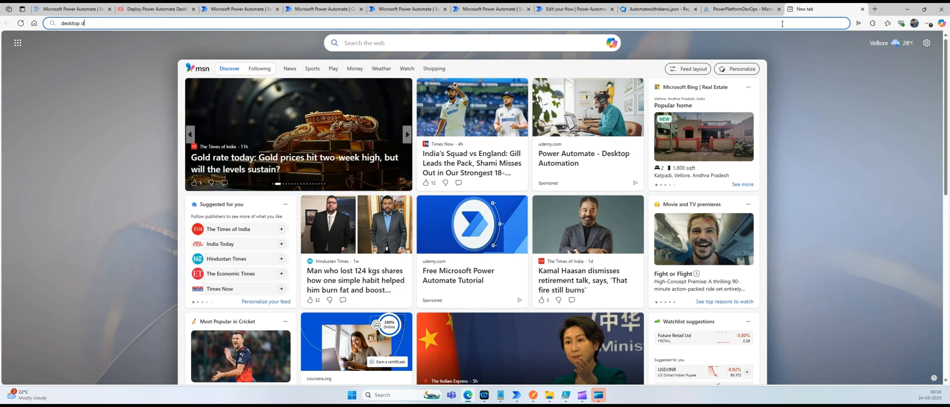
{"action": "key", "text": "BackSpace"}
{"action": "type", "text": "flow connection "}
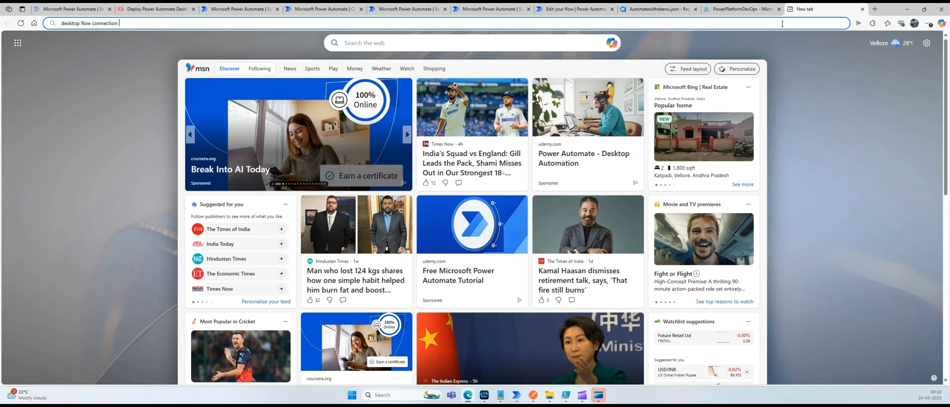
{"action": "type", "text": "using sert"}
{"action": "type", "text": "ice principal"}
Search the query on Google and open Learn's 'Create a connection with a service principal' article
{"action": "key", "text": "ctrl+a"}
{"action": "key", "text": "ctrl+c"}
{"action": "key", "text": "BackSpace"}
{"action": "type", "text": "goog"}
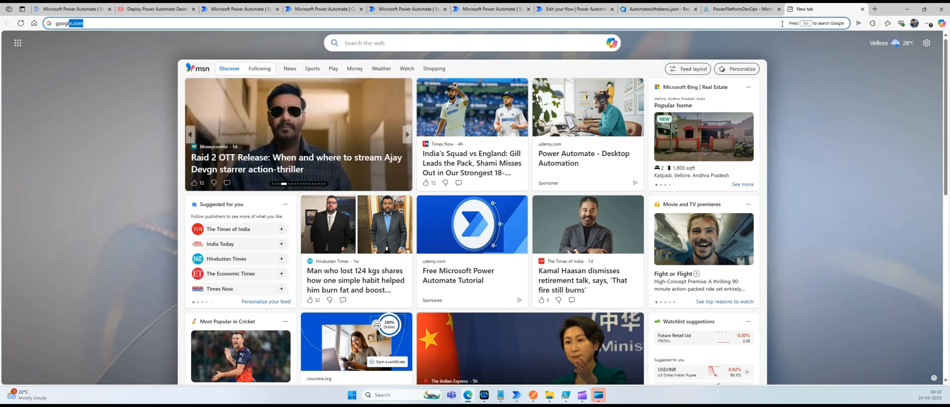
{"action": "key", "text": "Return"}
{"action": "key", "text": "ctrl+v"}
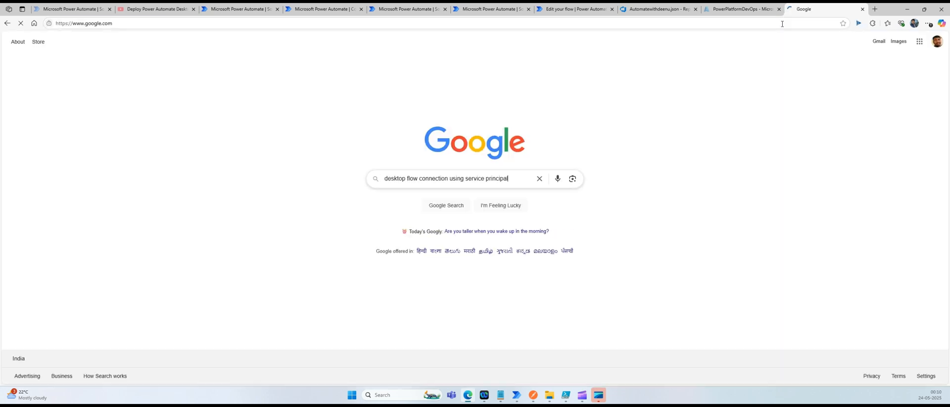
{"action": "key", "text": "Return"}
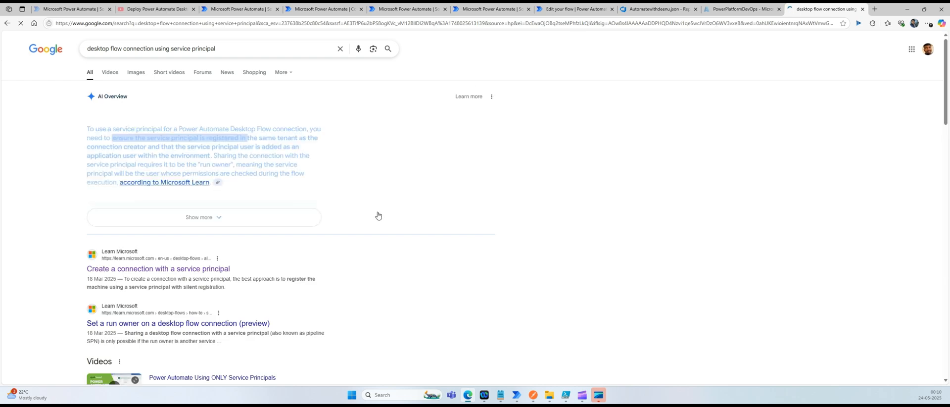
{"action": "middle_click", "coordinate": [168, 271]}
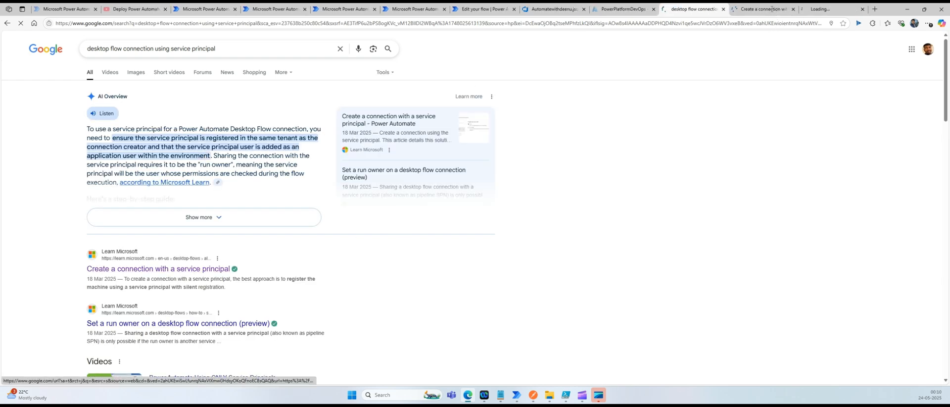
{"action": "left_click", "coordinate": [770, 10]}
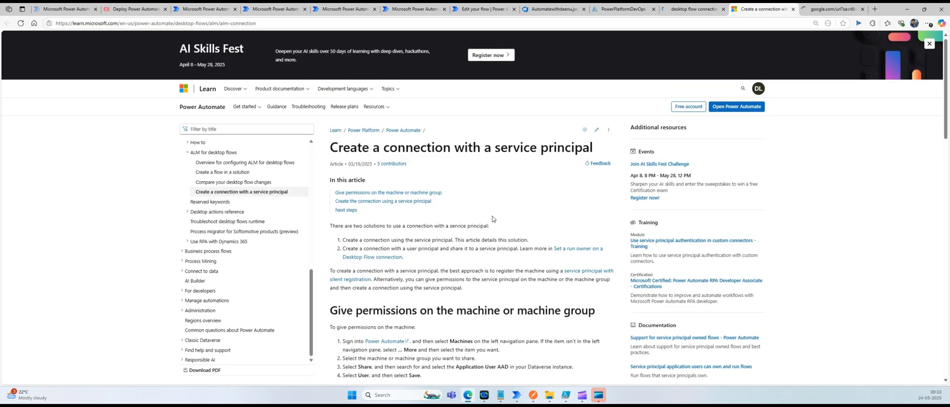
Read the article's paragraph on registering the machine with a service principal, then return to PAD_UAT connections
{"action": "scroll", "coordinate": [492, 217], "scroll_direction": "down", "scroll_amount": 3}
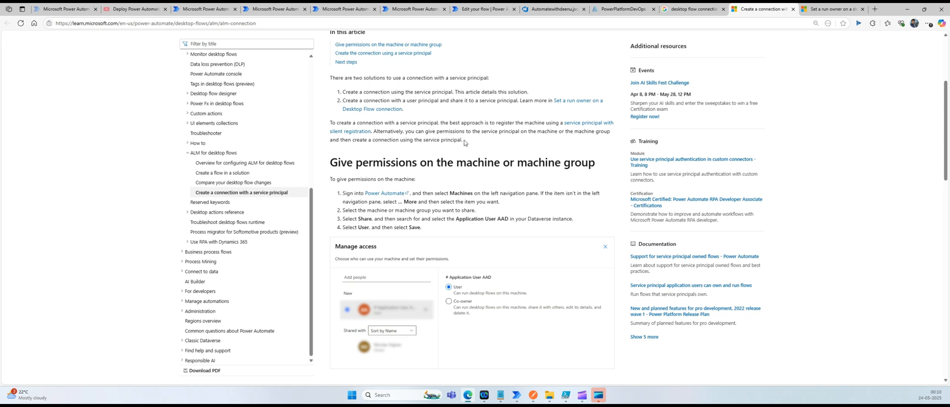
{"action": "left_click_drag", "start_coordinate": [464, 141], "coordinate": [334, 129]}
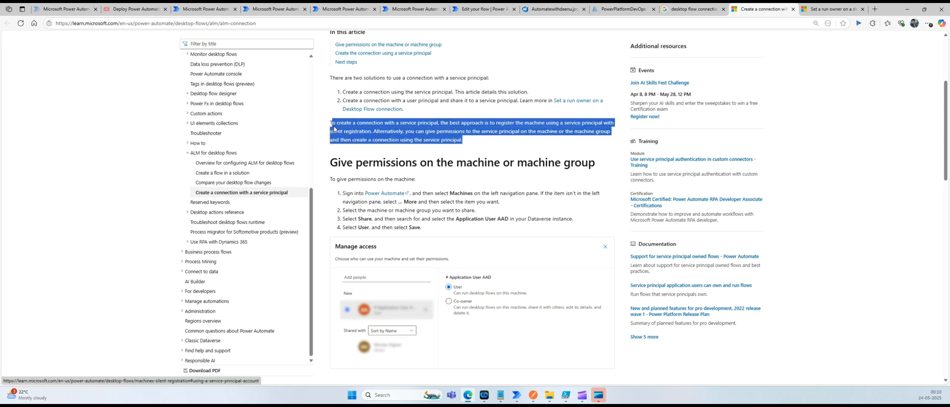
{"action": "left_click", "coordinate": [345, 9]}
{"action": "left_click", "coordinate": [275, 8]}
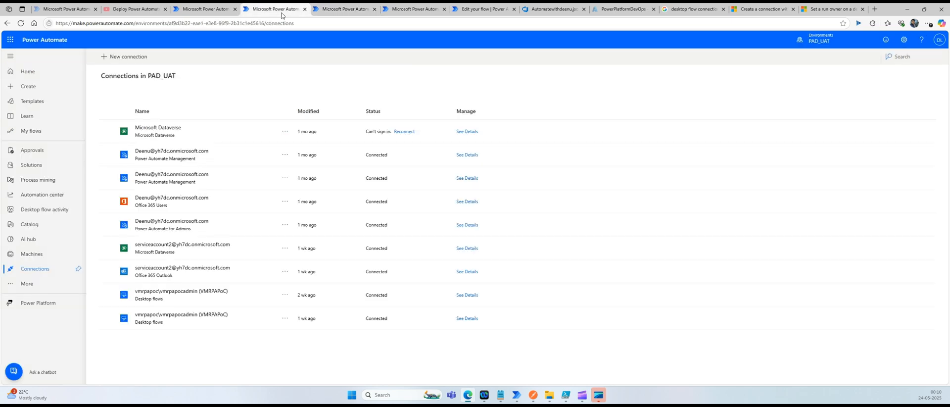
Open machine VMRPAPoC and confirm PowerPlatformDevOps has User permission in its sharing settings
{"action": "left_click", "coordinate": [32, 254]}
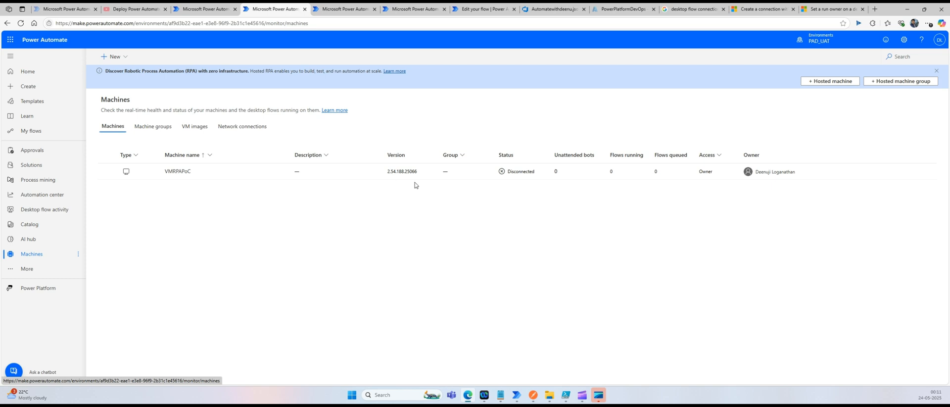
{"action": "left_click", "coordinate": [182, 176]}
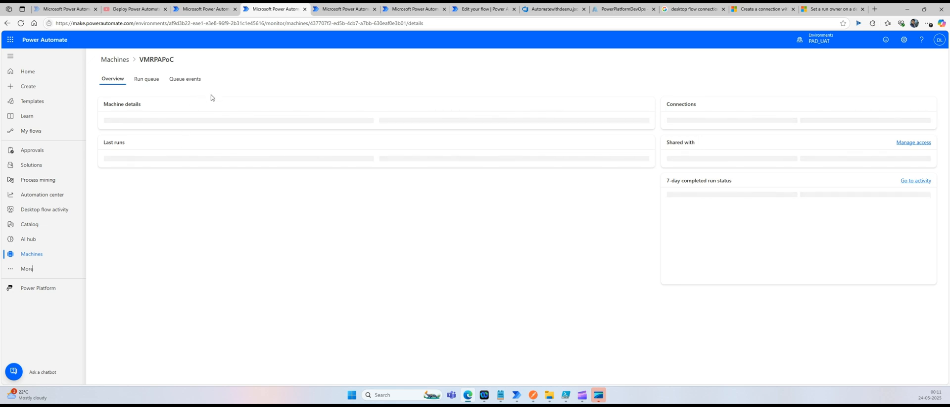
{"action": "left_click", "coordinate": [153, 57]}
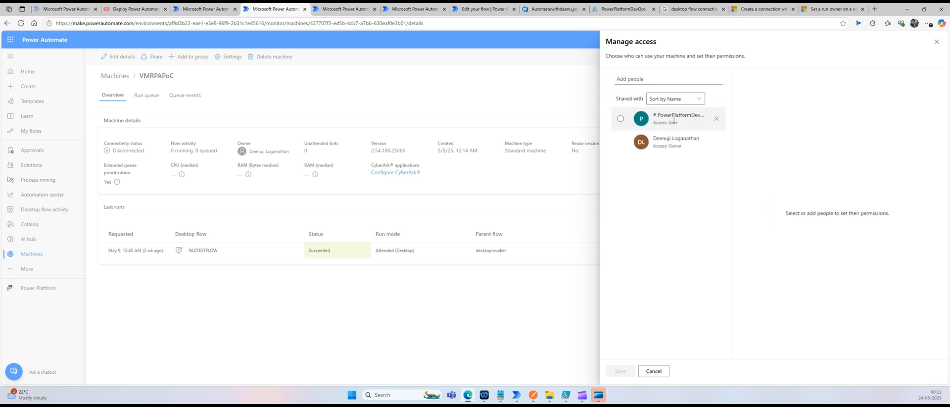
{"action": "left_click", "coordinate": [620, 120]}
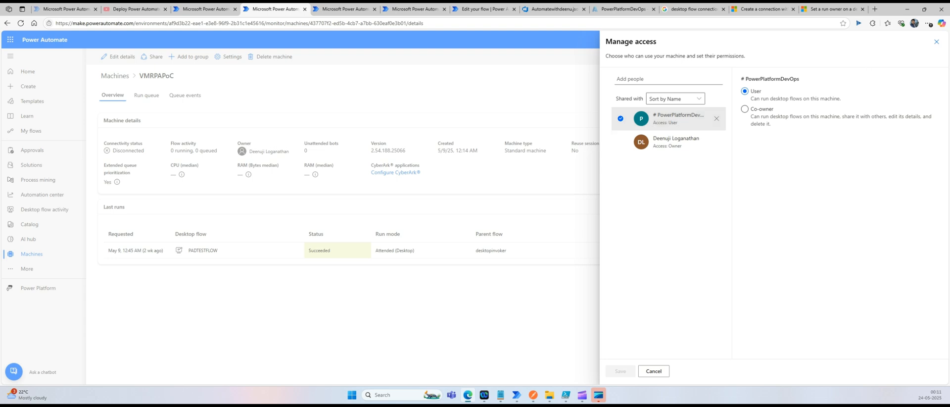
{"action": "left_click", "coordinate": [937, 41]}
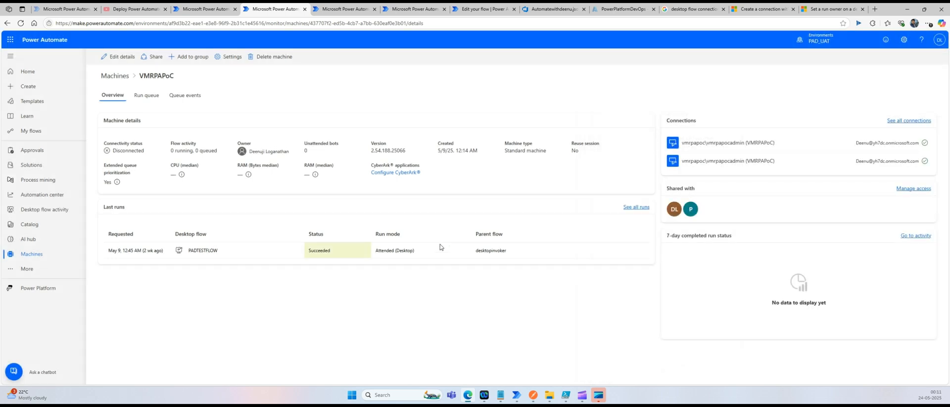
Scroll the Learn article to the HTTP PUT request for creating the connection, then go to the Azure app registration
{"action": "left_click", "coordinate": [129, 82]}
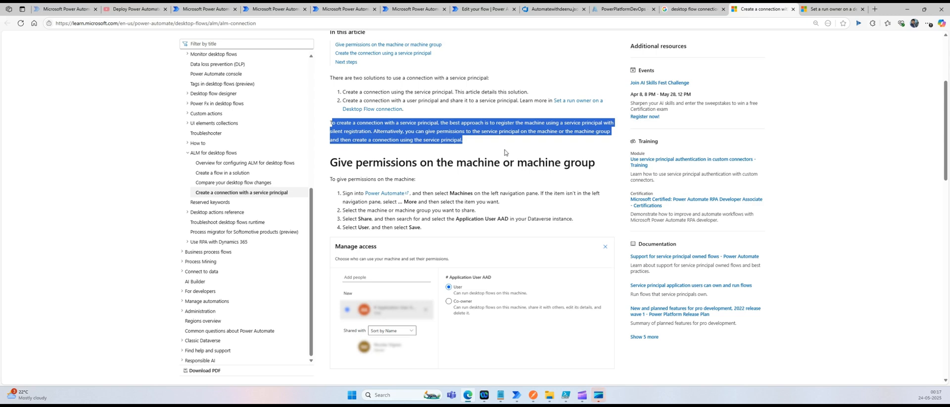
{"action": "left_click", "coordinate": [477, 163]}
{"action": "scroll", "coordinate": [476, 178], "scroll_direction": "down", "scroll_amount": 3}
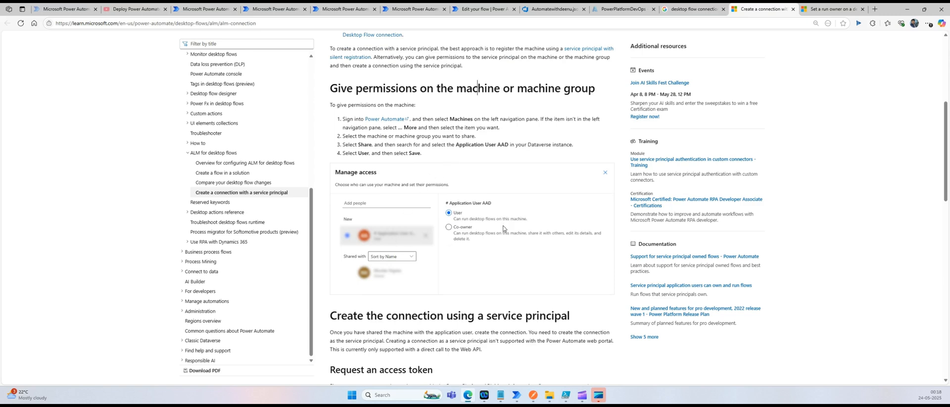
{"action": "scroll", "coordinate": [503, 228], "scroll_direction": "down", "scroll_amount": 10}
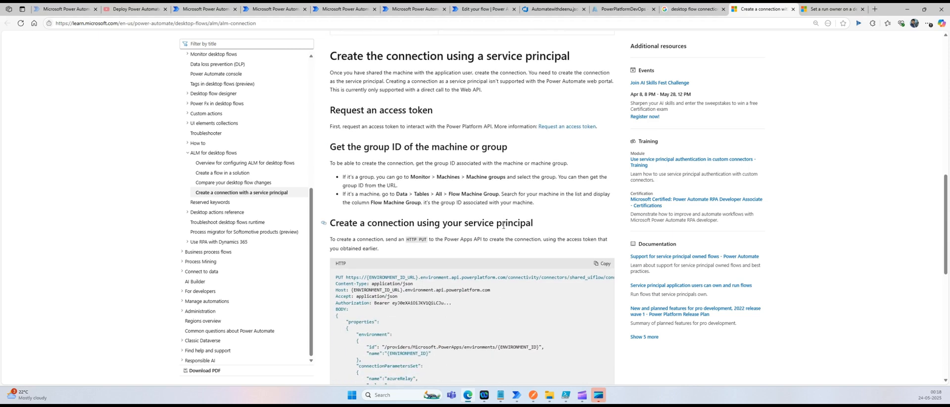
{"action": "scroll", "coordinate": [504, 225], "scroll_direction": "down", "scroll_amount": 3}
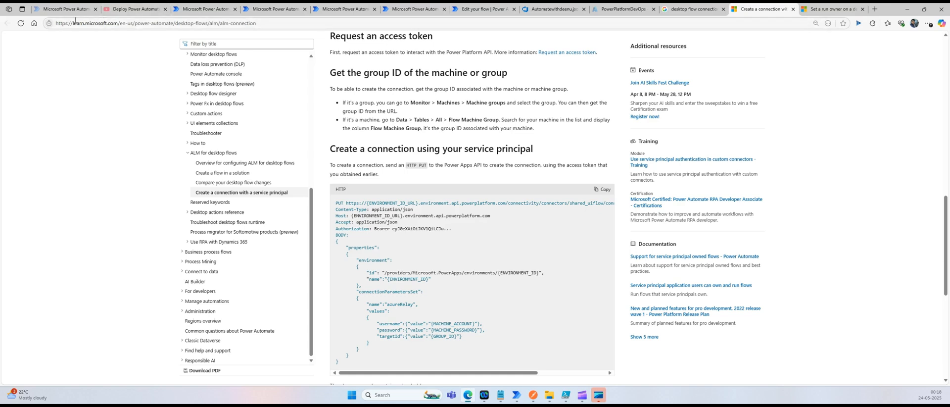
{"action": "left_click", "coordinate": [616, 12]}
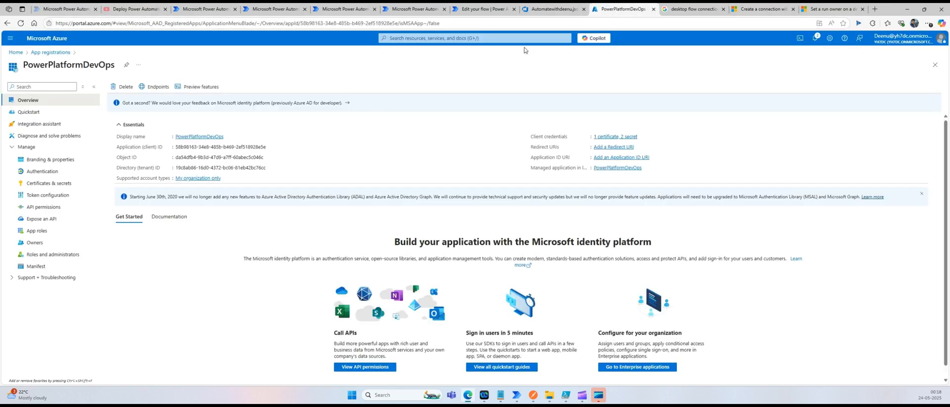
Show PowerPlatformDevOps' Certificates & secrets page listing the Devops and Connectioncheck client secrets
{"action": "scroll", "coordinate": [420, 192], "scroll_direction": "down", "scroll_amount": 1}
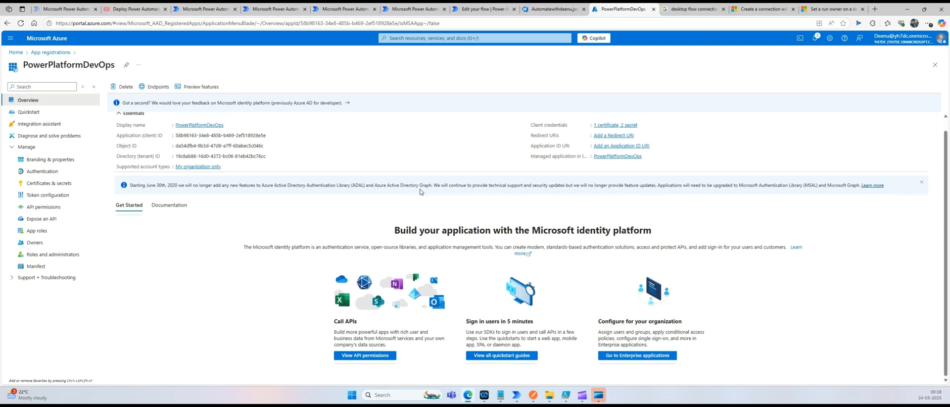
{"action": "scroll", "coordinate": [421, 192], "scroll_direction": "up", "scroll_amount": 1}
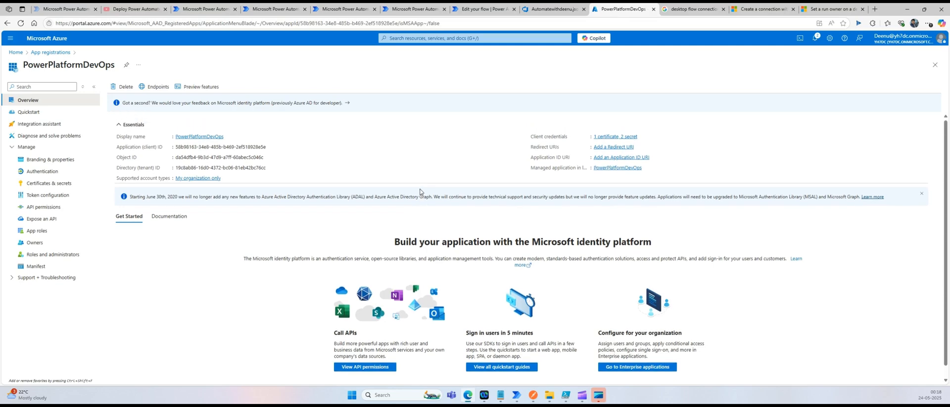
{"action": "left_click", "coordinate": [695, 12]}
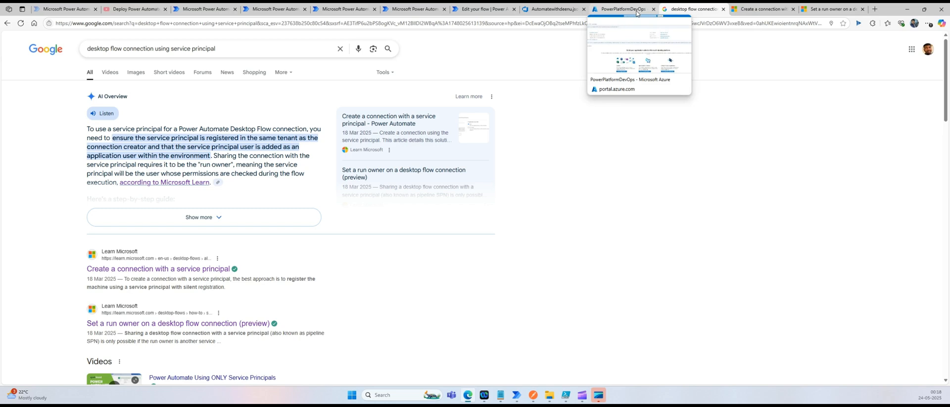
{"action": "left_click", "coordinate": [637, 13]}
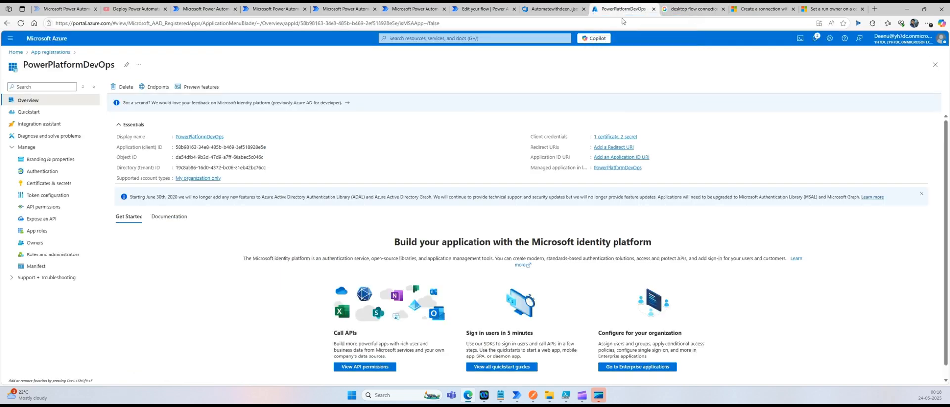
{"action": "left_click", "coordinate": [71, 184]}
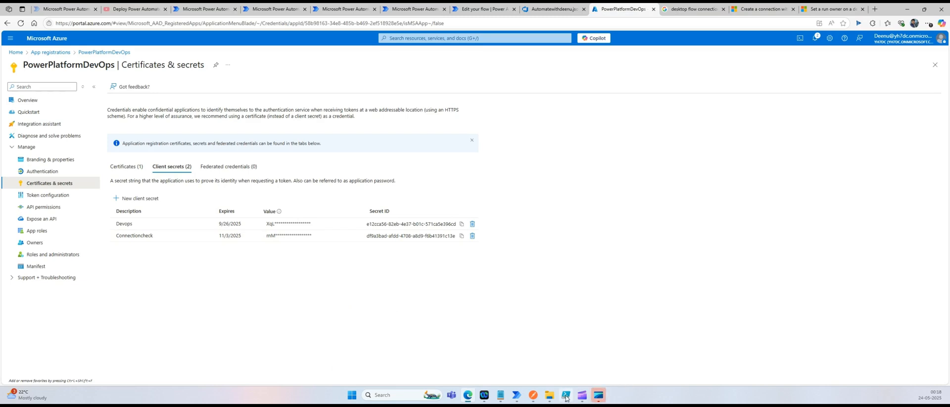
Compare the PowerShell ISE certificate export line with the app's CN=AzureDevops certificate
{"action": "mouse_move", "coordinate": [565, 395]}
{"action": "left_click", "coordinate": [565, 373]}
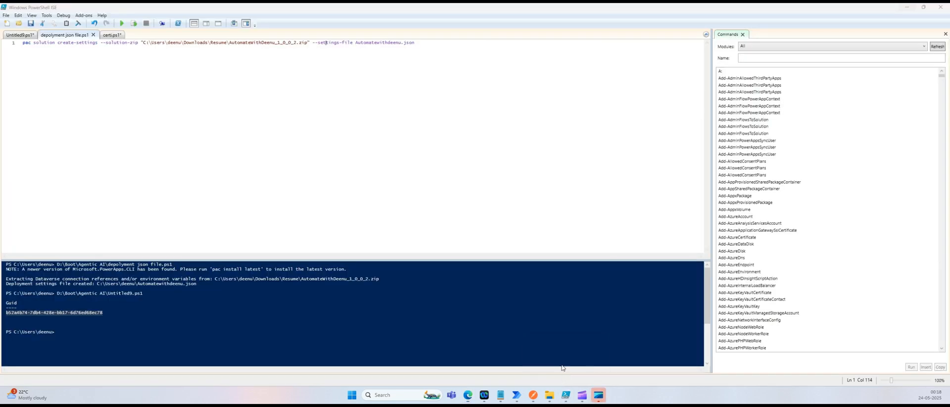
{"action": "left_click", "coordinate": [112, 36]}
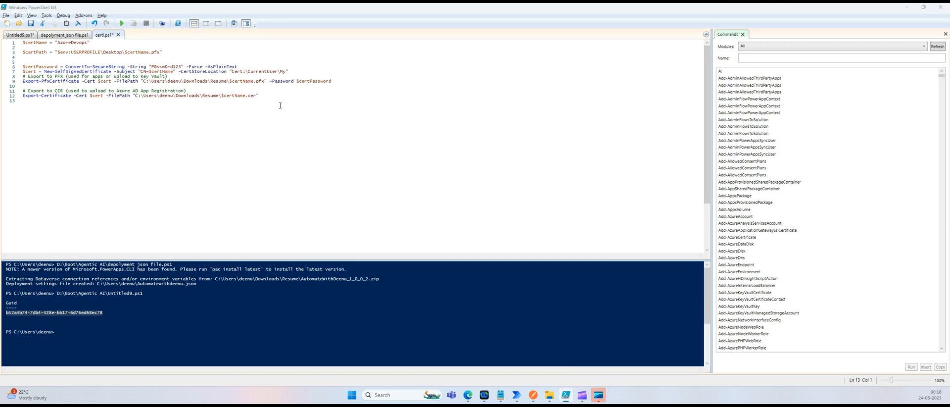
{"action": "key", "text": "alt+Tab"}
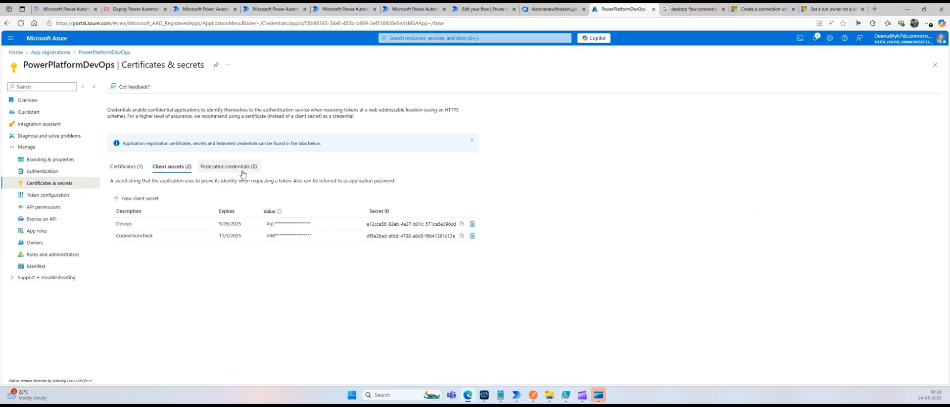
{"action": "left_click", "coordinate": [137, 167]}
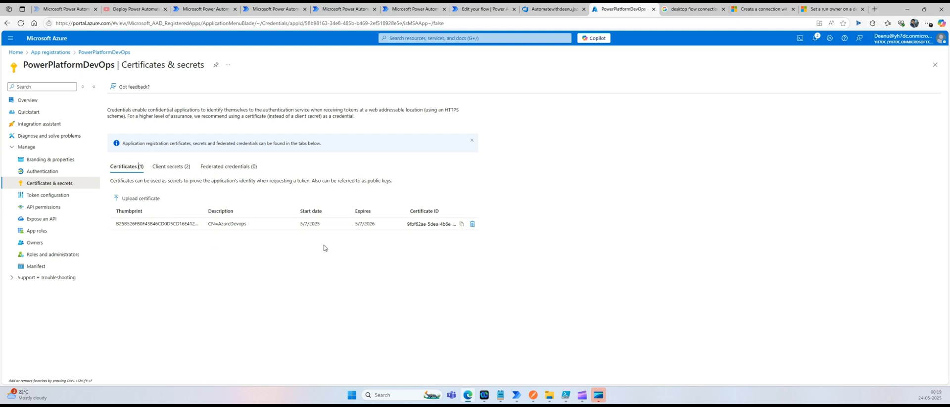
{"action": "key", "text": "alt+Tab"}
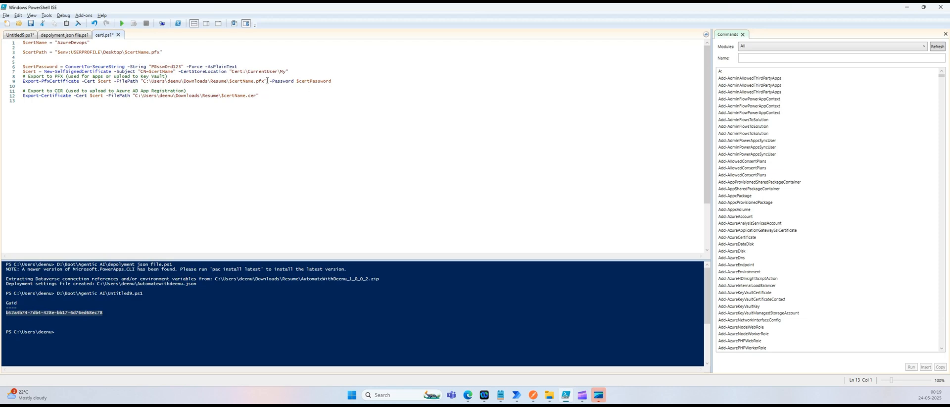
{"action": "left_click_drag", "start_coordinate": [267, 81], "coordinate": [14, 83]}
{"action": "left_click", "coordinate": [203, 144]}
Return to the Learn service-principal connection article showing the HTTP PUT request
{"action": "key", "text": "alt+Tab"}
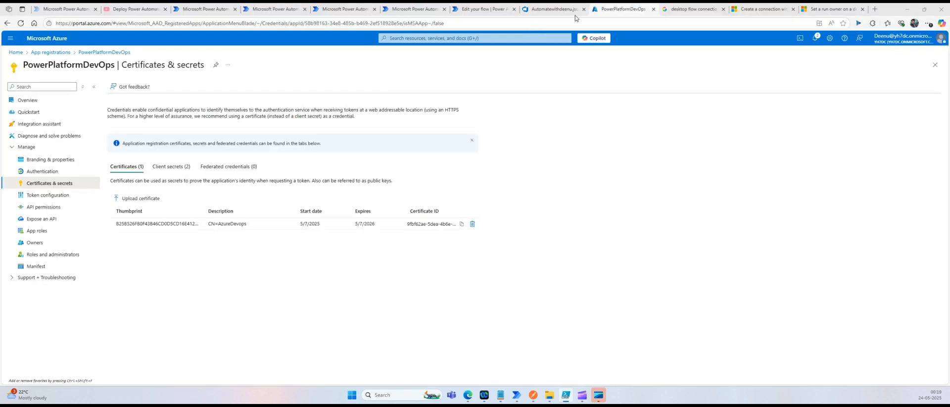
{"action": "left_click", "coordinate": [703, 12]}
{"action": "left_click", "coordinate": [761, 11]}
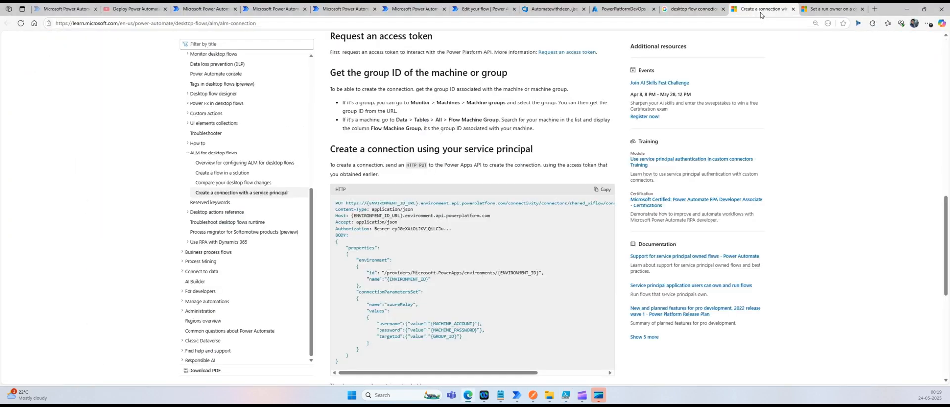
{"action": "scroll", "coordinate": [504, 136], "scroll_direction": "down", "scroll_amount": 5}
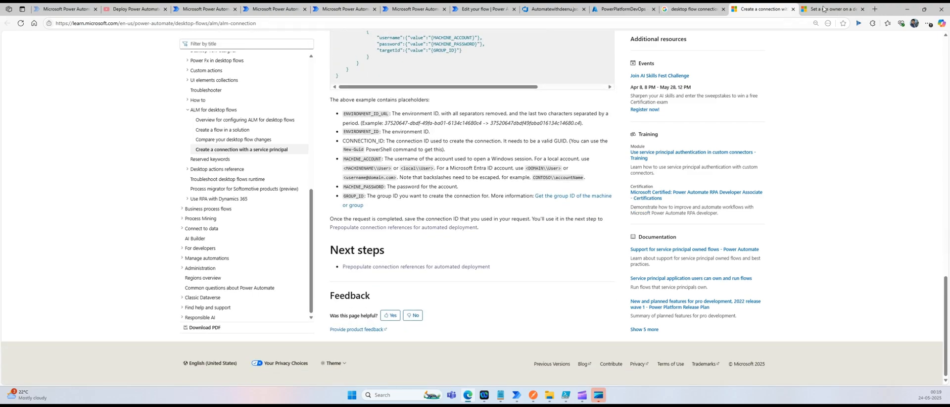
{"action": "left_click", "coordinate": [824, 9]}
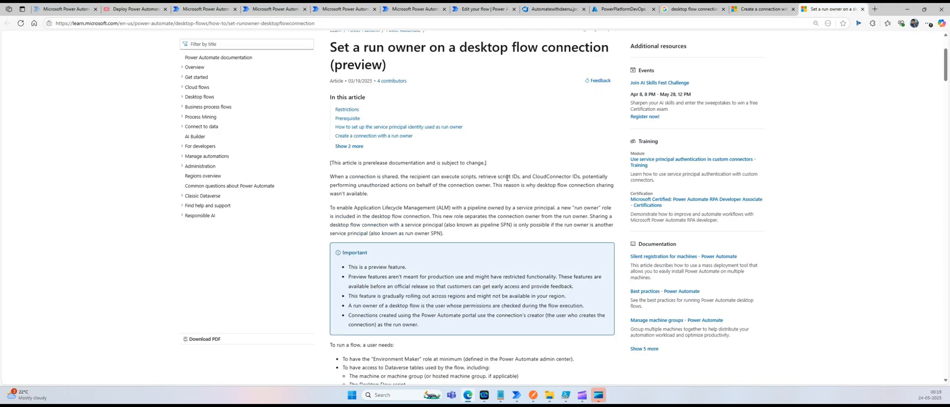
{"action": "scroll", "coordinate": [507, 177], "scroll_direction": "down", "scroll_amount": 20}
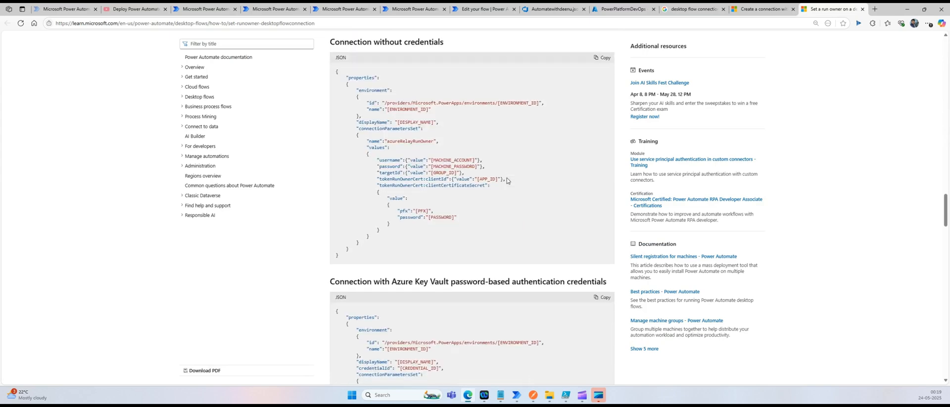
{"action": "scroll", "coordinate": [507, 178], "scroll_direction": "down", "scroll_amount": 20}
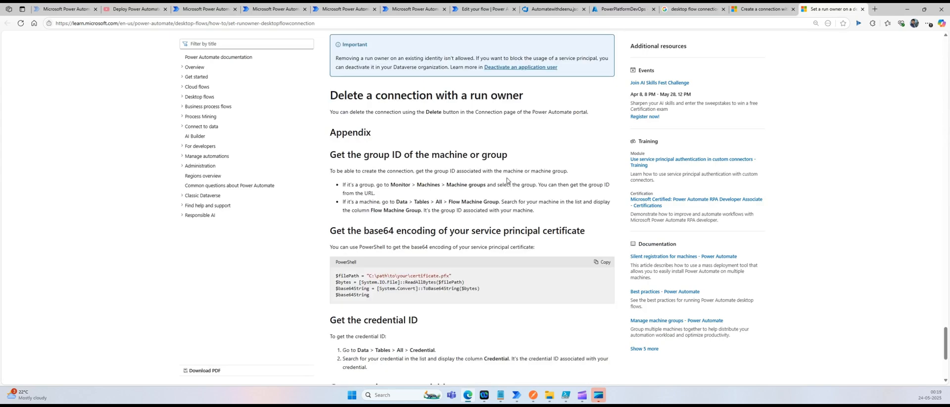
{"action": "scroll", "coordinate": [507, 180], "scroll_direction": "down", "scroll_amount": 4}
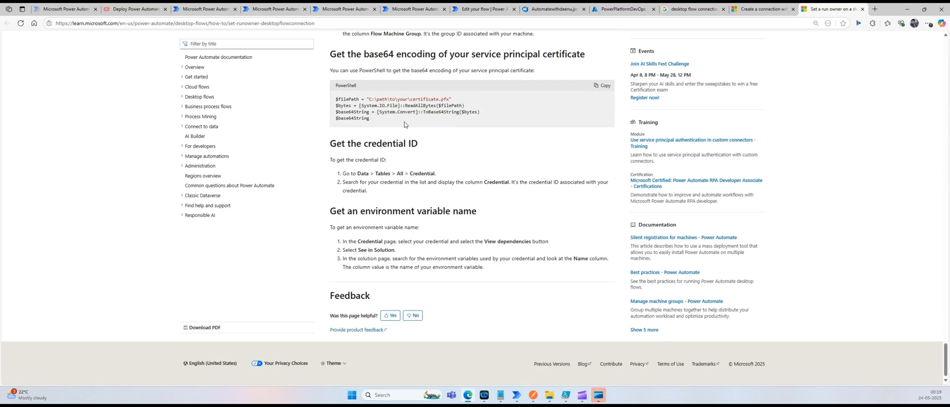
{"action": "double_click", "coordinate": [357, 119]}
{"action": "left_click", "coordinate": [750, 11]}
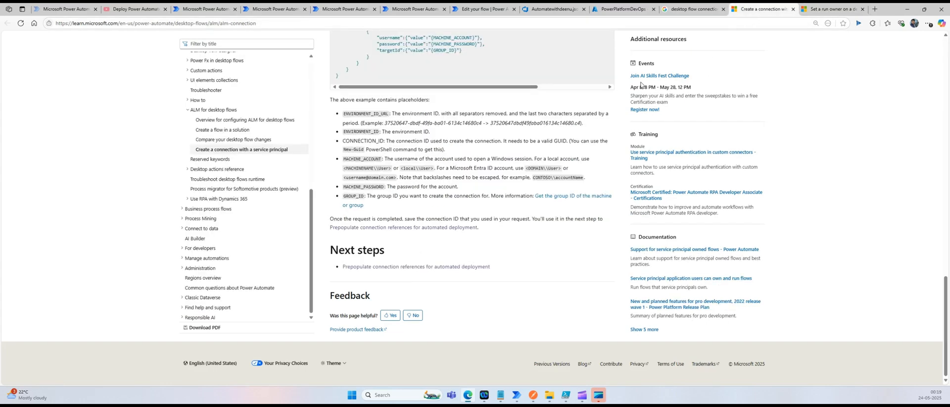
{"action": "scroll", "coordinate": [641, 84], "scroll_direction": "up", "scroll_amount": 5}
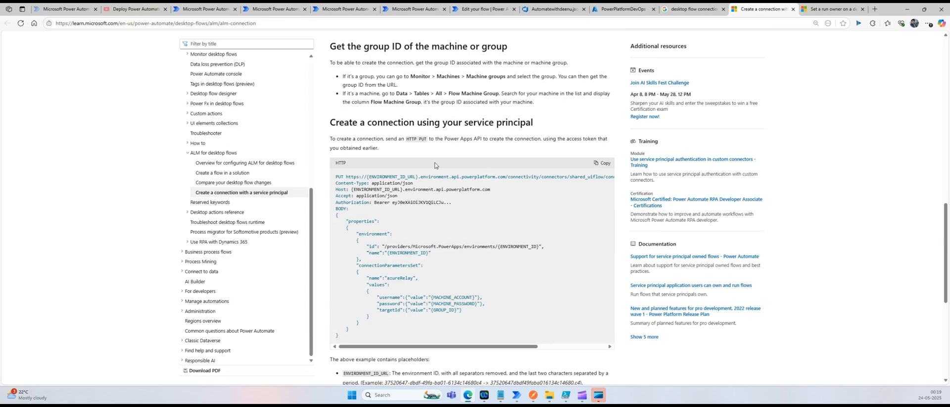
{"action": "scroll", "coordinate": [435, 166], "scroll_direction": "up", "scroll_amount": 4}
{"action": "scroll", "coordinate": [435, 165], "scroll_direction": "down", "scroll_amount": 5}
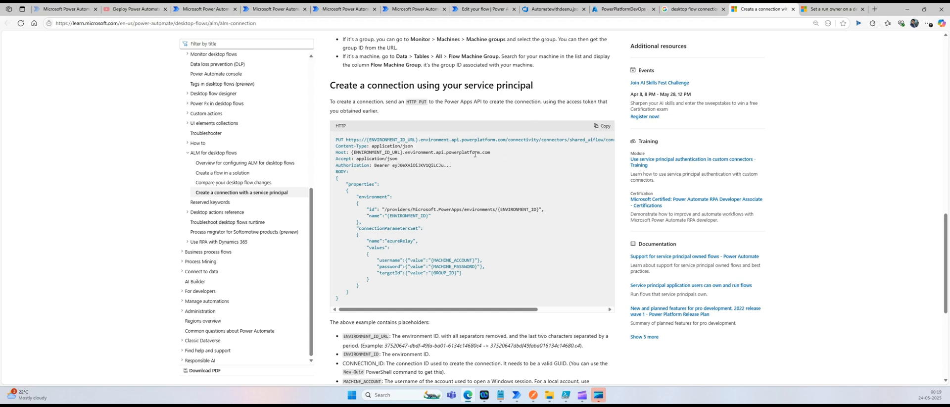
{"action": "scroll", "coordinate": [446, 174], "scroll_direction": "up", "scroll_amount": 3}
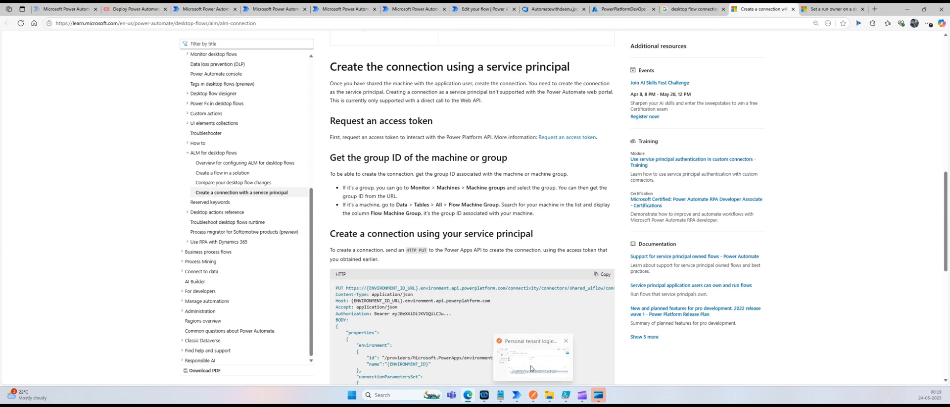
Select the Personal tenant login token request URL in Postman
{"action": "left_click", "coordinate": [541, 358]}
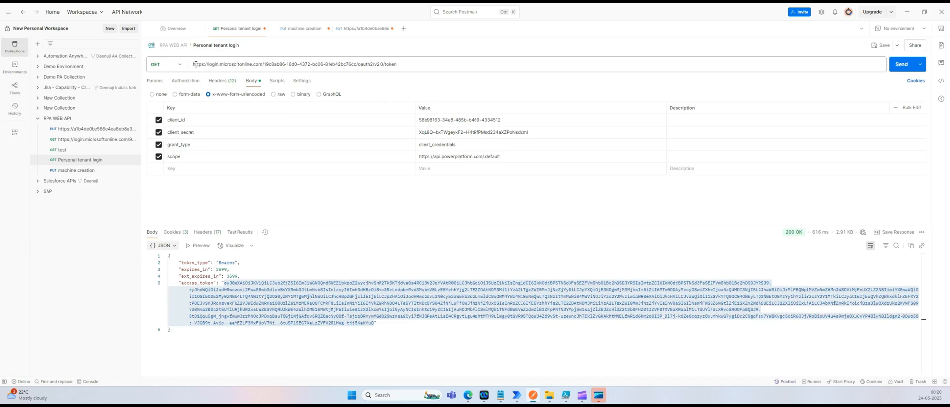
{"action": "left_click_drag", "start_coordinate": [196, 64], "coordinate": [414, 67]}
{"action": "key", "text": "alt+Tab"}
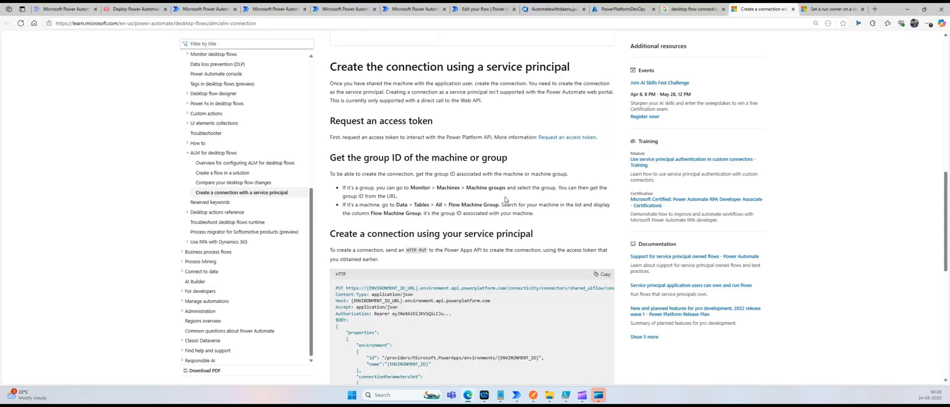
Review Step 5 of the Request an access token guide, then return to Postman's token response
{"action": "middle_click", "coordinate": [564, 138]}
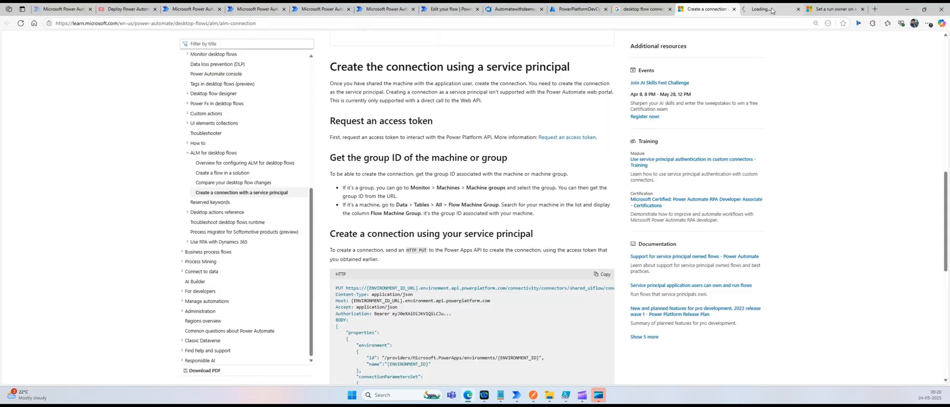
{"action": "left_click", "coordinate": [772, 11]}
{"action": "left_click", "coordinate": [708, 11]}
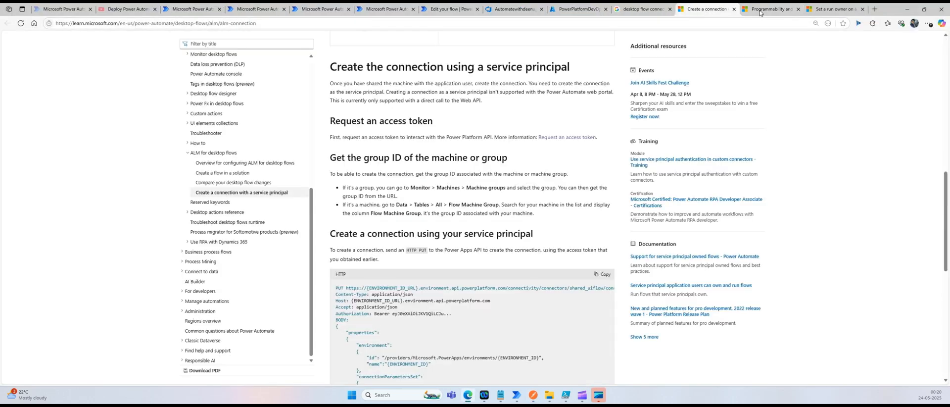
{"action": "left_click", "coordinate": [760, 11]}
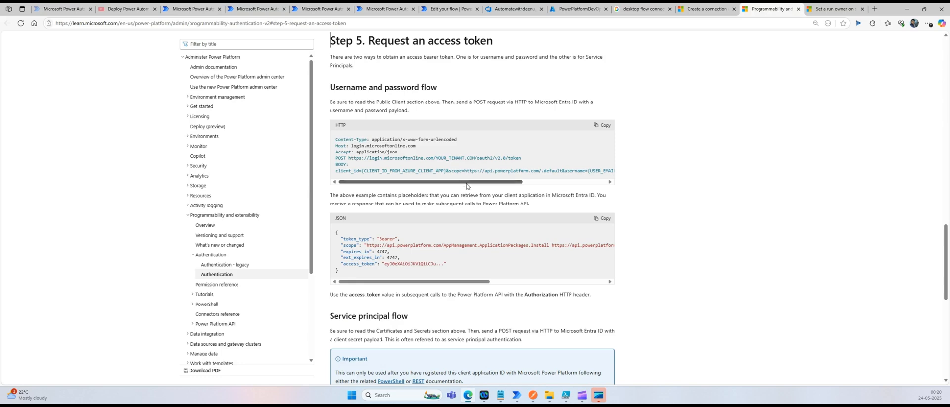
{"action": "left_click_drag", "start_coordinate": [515, 182], "coordinate": [489, 192]}
{"action": "mouse_move", "coordinate": [486, 184]}
{"action": "left_mouse_down"}
{"action": "mouse_move", "coordinate": [585, 184]}
{"action": "mouse_move", "coordinate": [479, 188]}
{"action": "left_mouse_up"}
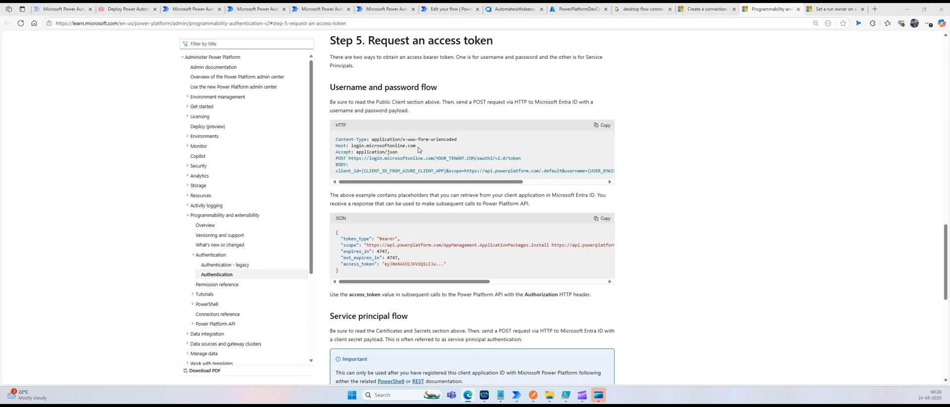
{"action": "key", "text": "ctrl+shift+Tab"}
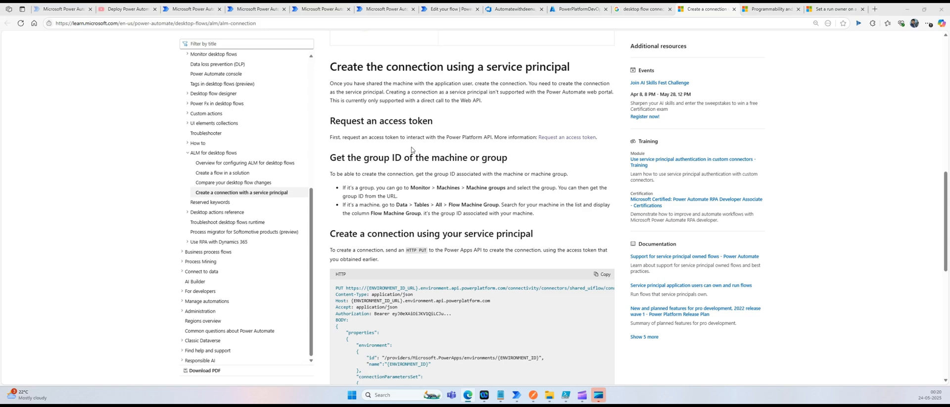
{"action": "key", "text": "alt+Tab"}
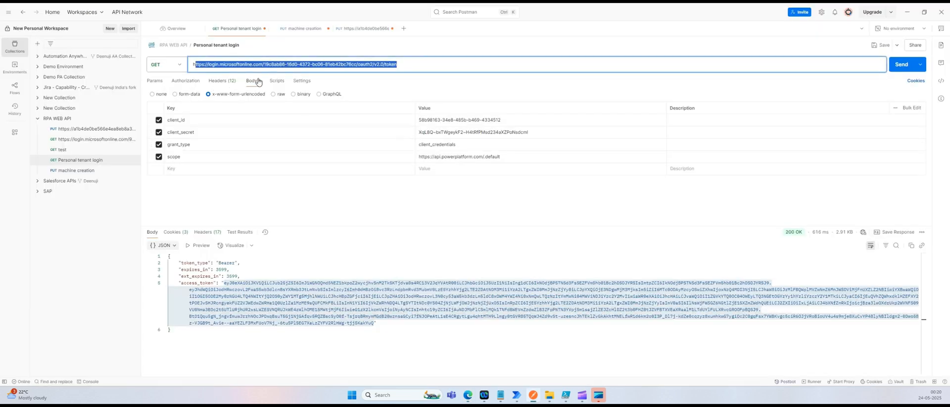
Select the tenant ID in the token URL, then view the machine creation request's 201 Created DesktopFlowCon123 response
{"action": "left_click", "coordinate": [273, 65]}
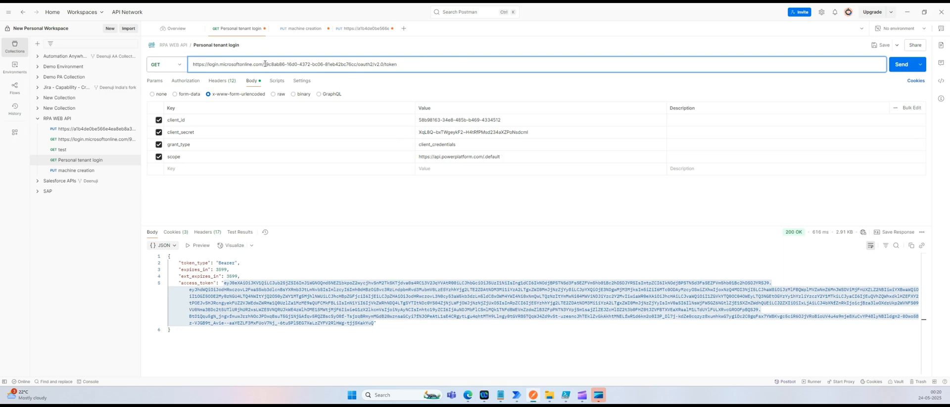
{"action": "left_click_drag", "start_coordinate": [264, 64], "coordinate": [357, 65]}
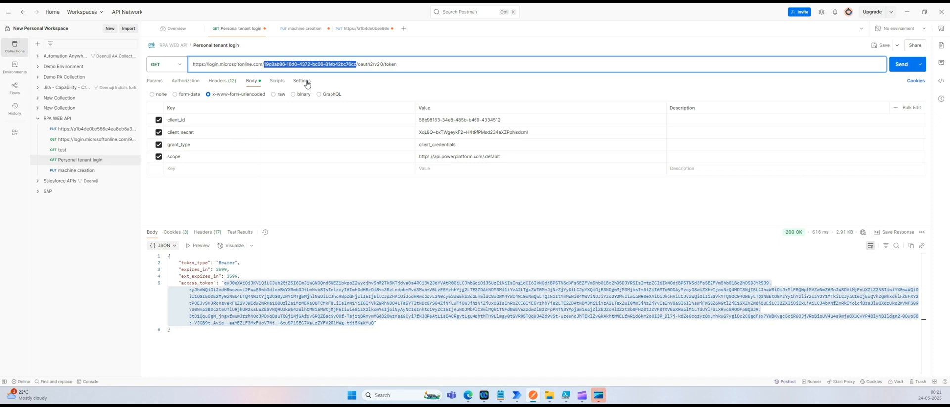
{"action": "left_click", "coordinate": [301, 31]}
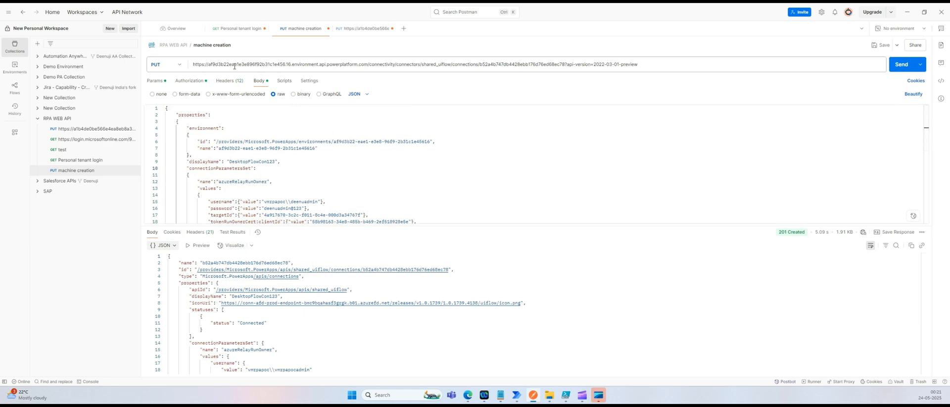
{"action": "key", "text": "alt+Tab"}
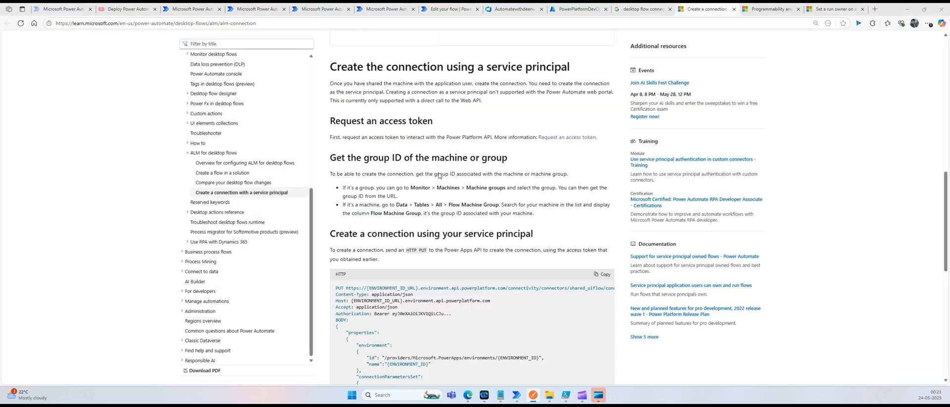
{"action": "scroll", "coordinate": [438, 176], "scroll_direction": "down", "scroll_amount": 3}
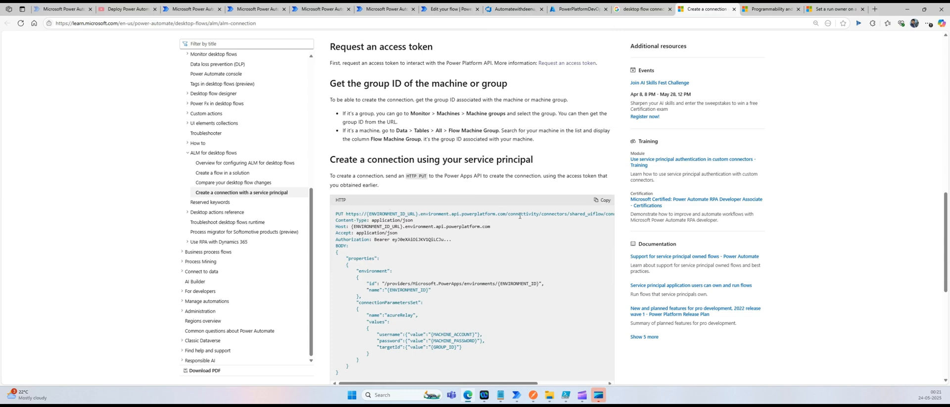
{"action": "left_click_drag", "start_coordinate": [519, 215], "coordinate": [624, 215]}
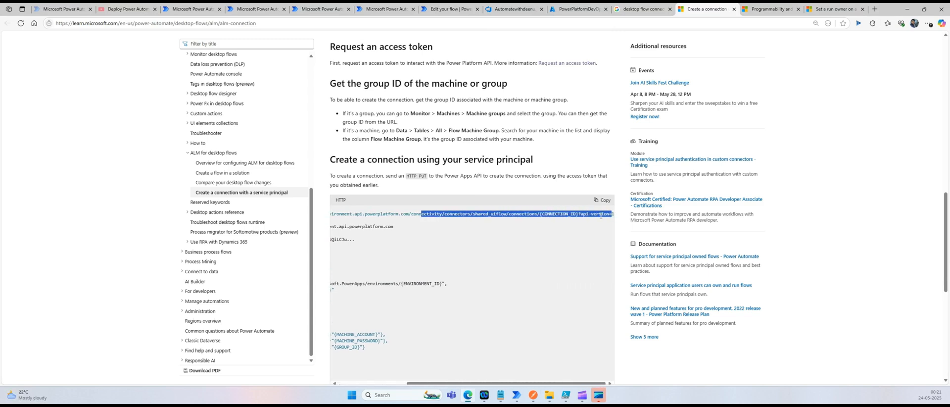
{"action": "left_click", "coordinate": [551, 215]}
{"action": "double_click", "coordinate": [559, 214]}
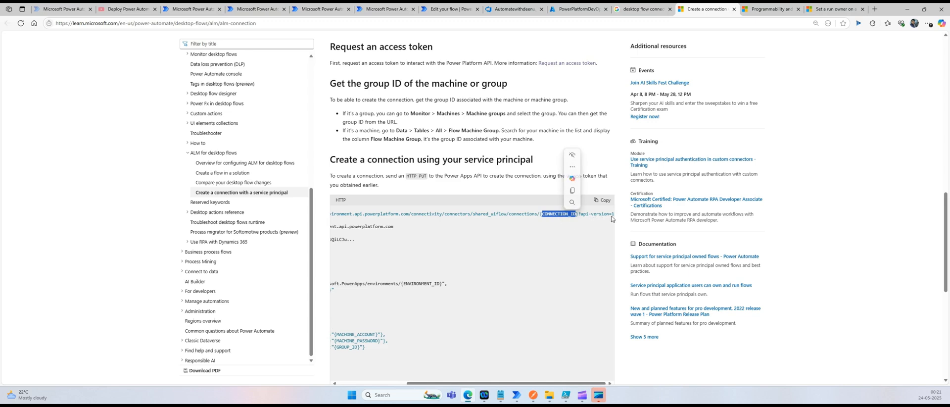
{"action": "left_click_drag", "start_coordinate": [451, 382], "coordinate": [383, 382]}
{"action": "scroll", "coordinate": [416, 264], "scroll_direction": "down", "scroll_amount": 2}
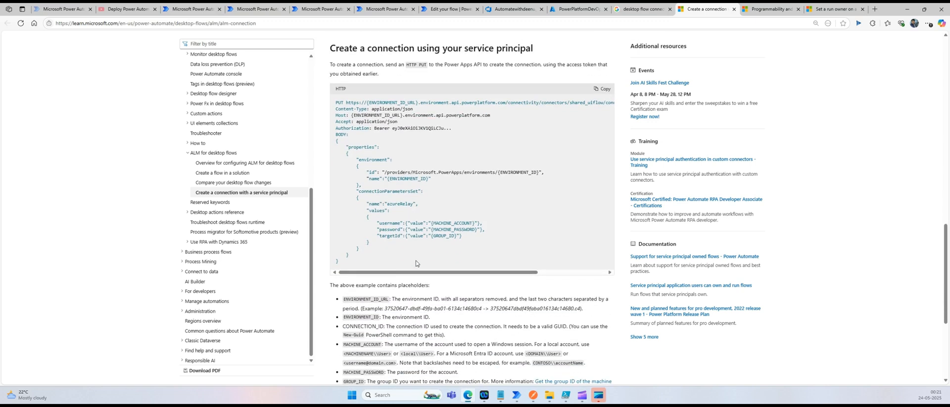
{"action": "key", "text": "alt+Tab"}
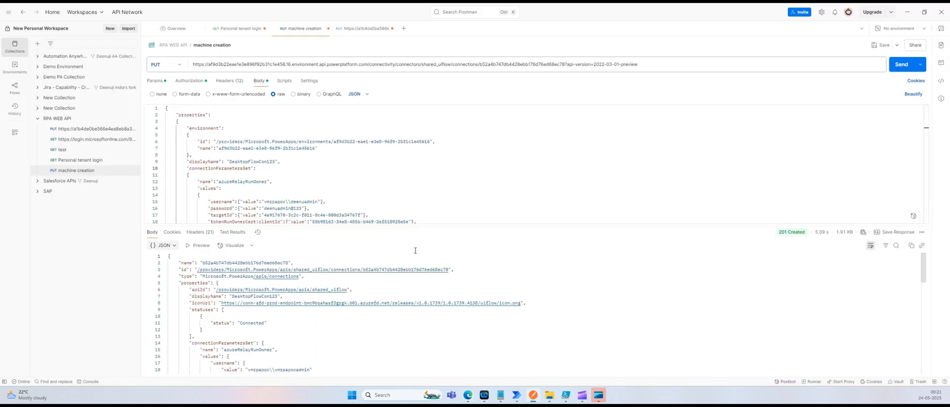
{"action": "left_click", "coordinate": [290, 64]}
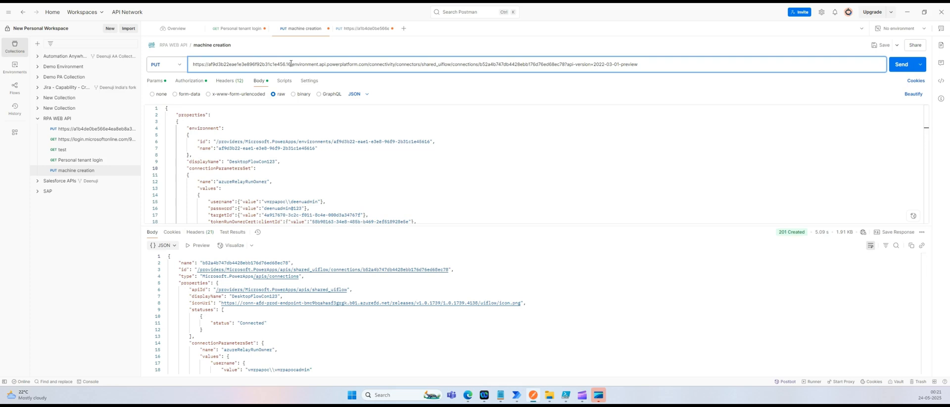
{"action": "double_click", "coordinate": [272, 64]}
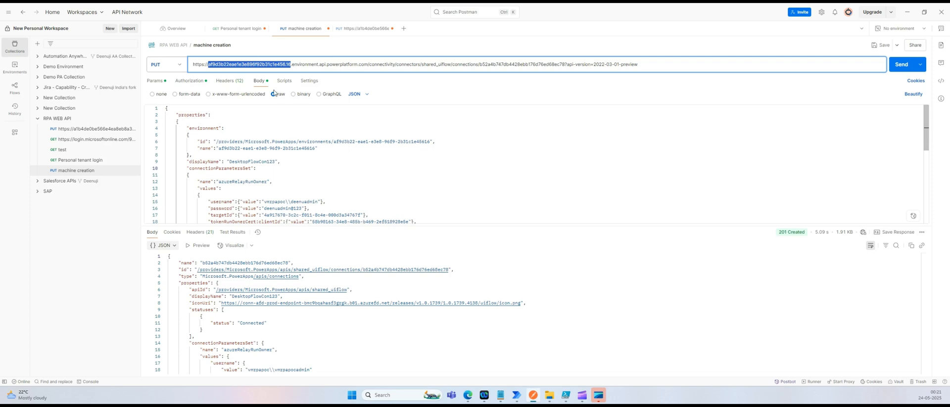
{"action": "left_click", "coordinate": [298, 69]}
{"action": "key", "text": "alt+Tab"}
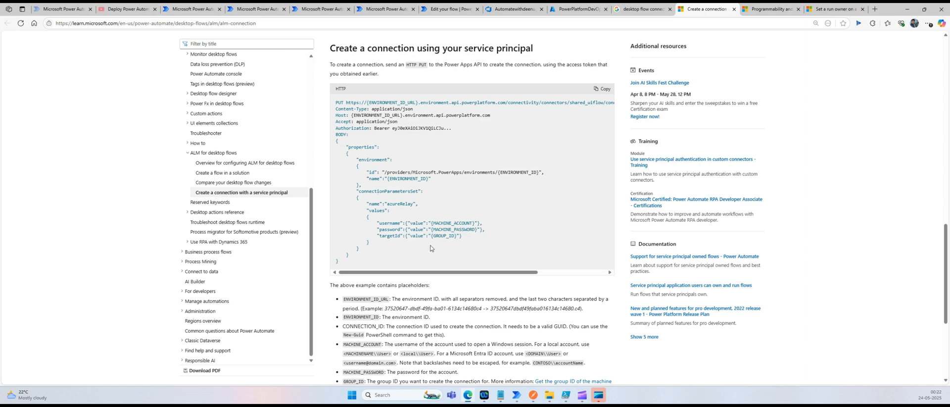
{"action": "scroll", "coordinate": [431, 248], "scroll_direction": "down", "scroll_amount": 2}
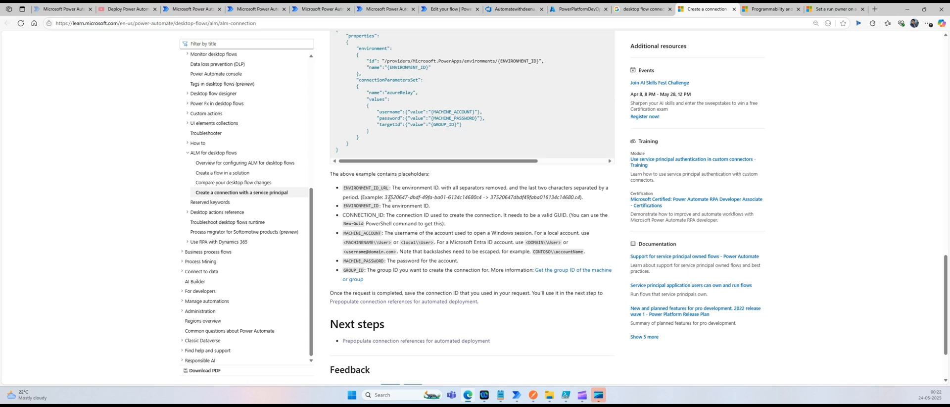
{"action": "left_click_drag", "start_coordinate": [385, 198], "coordinate": [482, 197]}
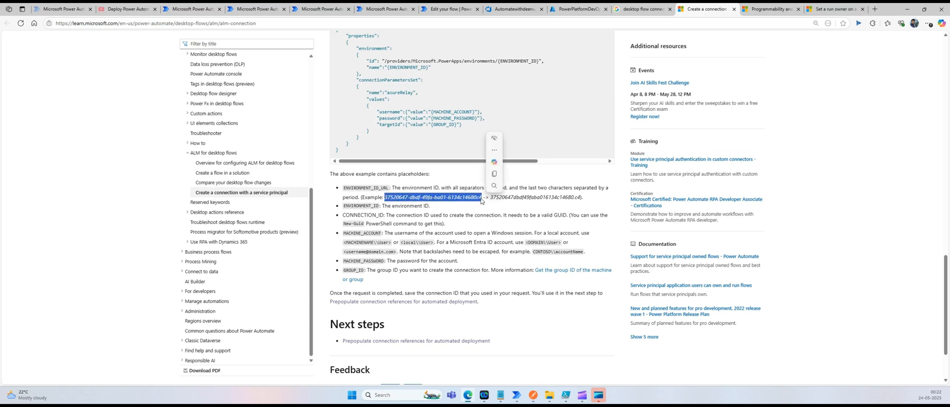
{"action": "left_click", "coordinate": [548, 199]}
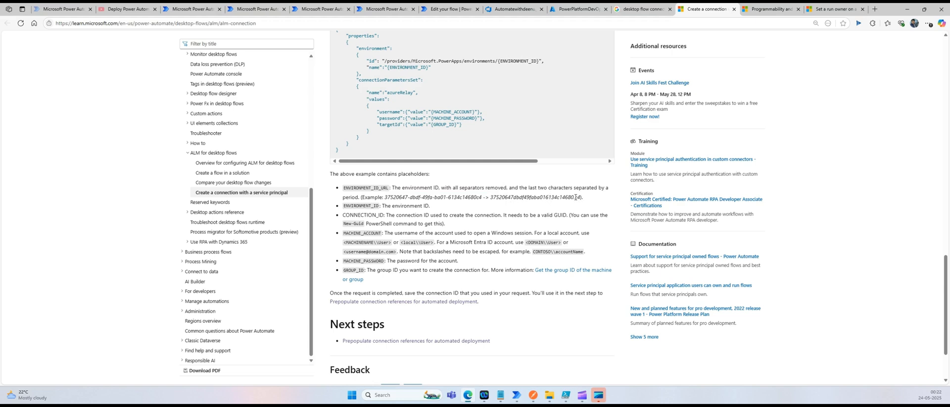
{"action": "left_click_drag", "start_coordinate": [574, 197], "coordinate": [580, 197]}
{"action": "left_click", "coordinate": [574, 197]}
{"action": "left_click_drag", "start_coordinate": [574, 197], "coordinate": [580, 197]}
{"action": "key", "text": "alt+Tab"}
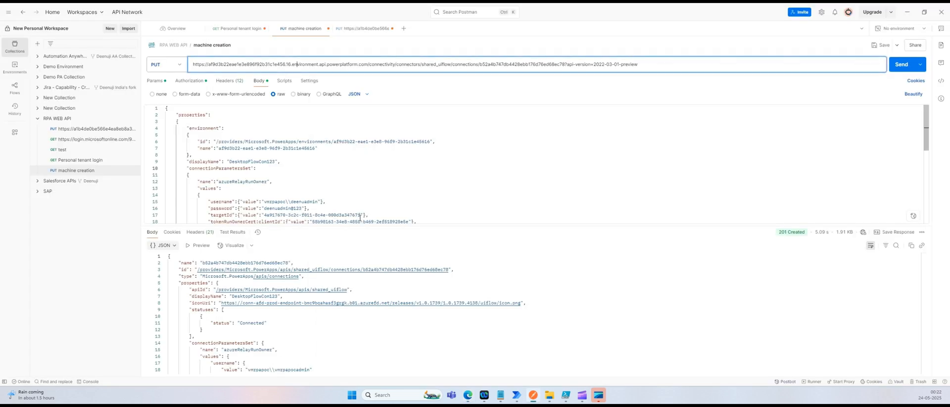
{"action": "key", "text": "alt+Tab"}
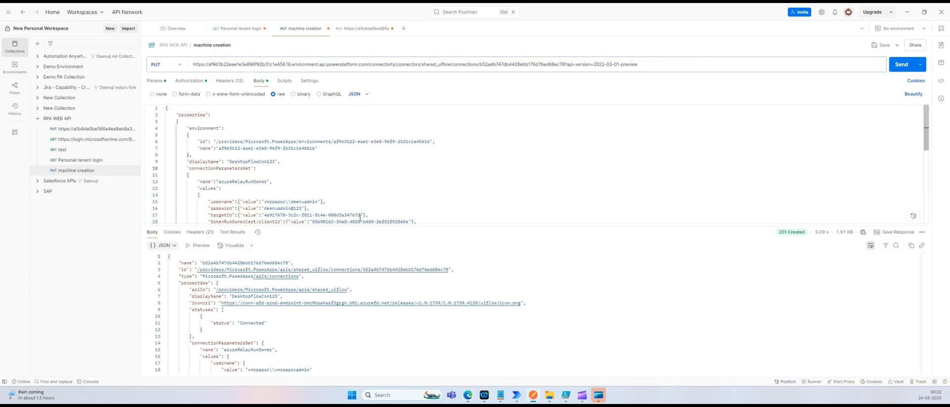
{"action": "key", "text": "alt+Tab"}
Run Untitled9.ps1's New-GUID command in PowerShell ISE, saving the script when prompted
{"action": "left_click", "coordinate": [25, 35]}
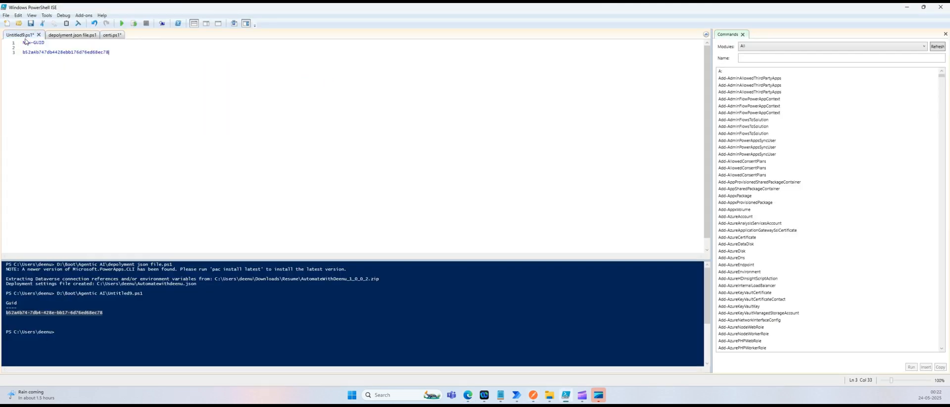
{"action": "left_click_drag", "start_coordinate": [46, 43], "coordinate": [23, 43]}
{"action": "left_click", "coordinate": [121, 23]}
{"action": "left_click", "coordinate": [516, 207]}
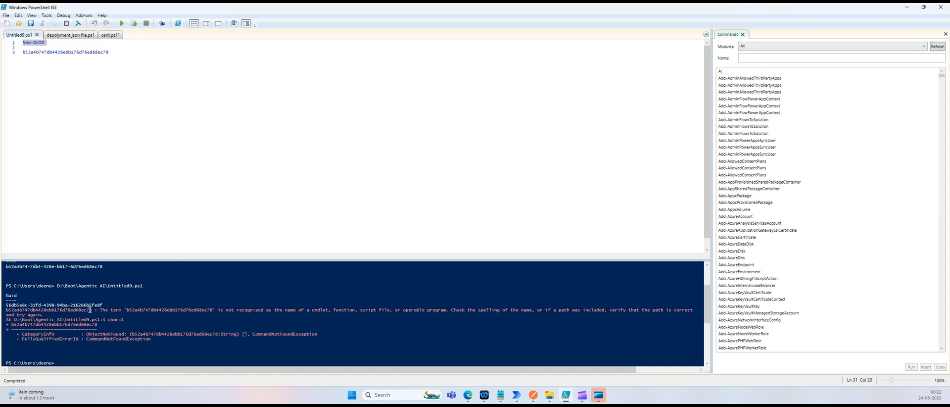
{"action": "left_click", "coordinate": [153, 75]}
Delete the old GUID line, save and rerun the script for a fresh GUID, then return to Postman
{"action": "left_click_drag", "start_coordinate": [124, 53], "coordinate": [0, 56]}
{"action": "key", "text": "BackSpace"}
{"action": "key", "text": "BackSpace"}
{"action": "key", "text": "BackSpace"}
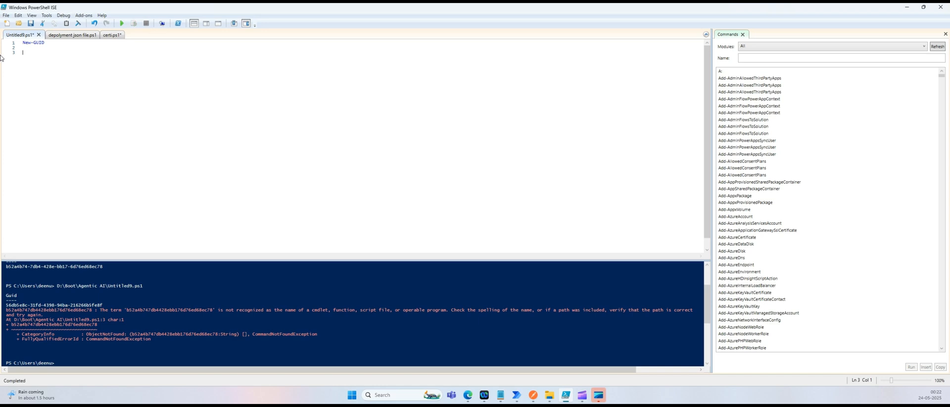
{"action": "key", "text": "ctrl+a"}
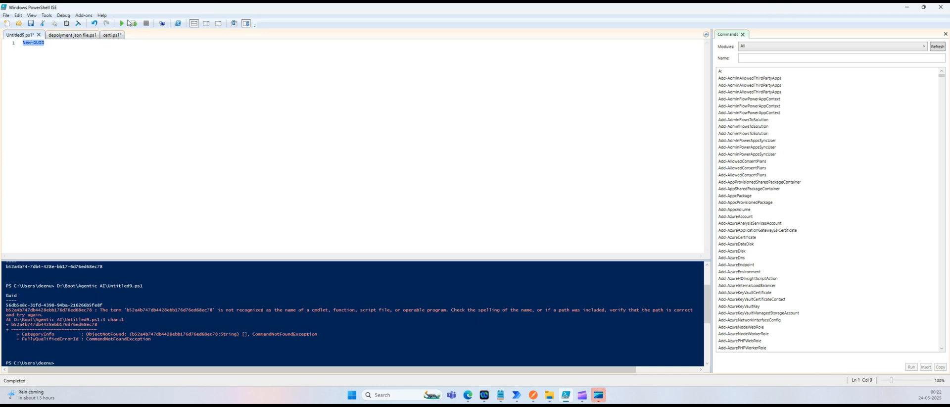
{"action": "left_click", "coordinate": [122, 23]}
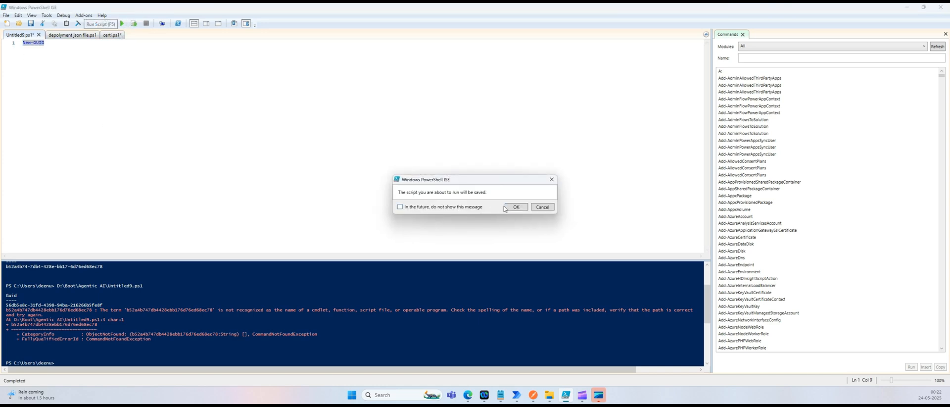
{"action": "left_click", "coordinate": [508, 207]}
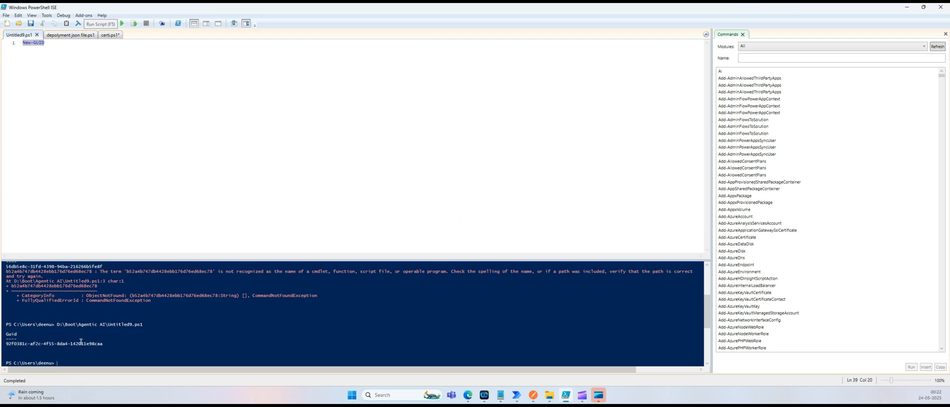
{"action": "left_click", "coordinate": [151, 151]}
{"action": "key", "text": "alt+Tab"}
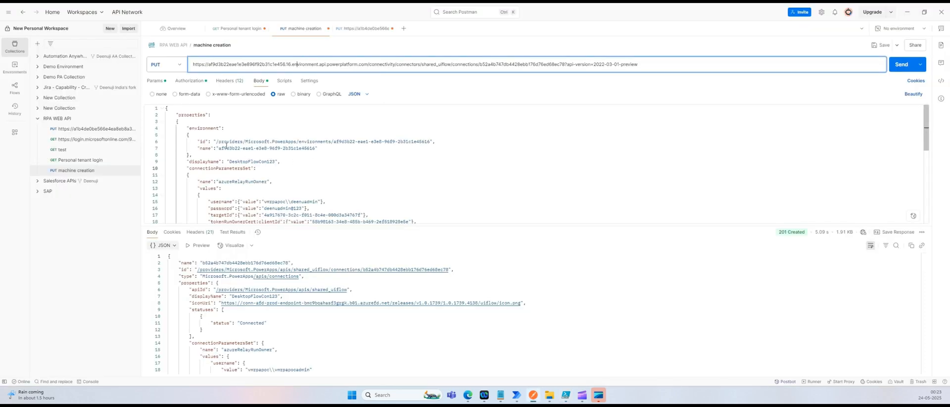
Bring up the Set a run owner documentation in Edge and scroll through its examples
{"action": "left_click", "coordinate": [291, 138]}
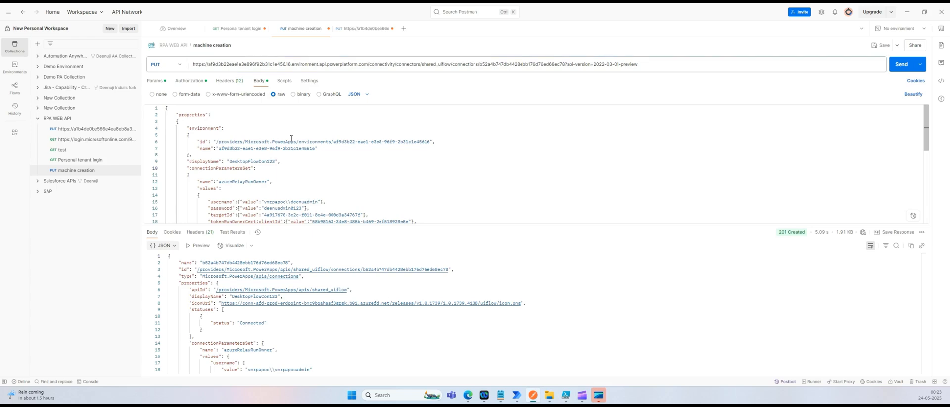
{"action": "key", "text": "alt+Tab"}
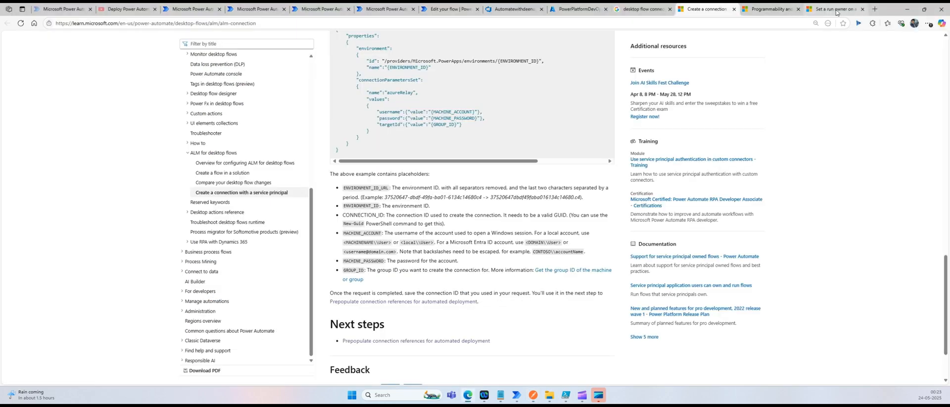
{"action": "left_click", "coordinate": [837, 10]}
{"action": "scroll", "coordinate": [499, 124], "scroll_direction": "up", "scroll_amount": 8}
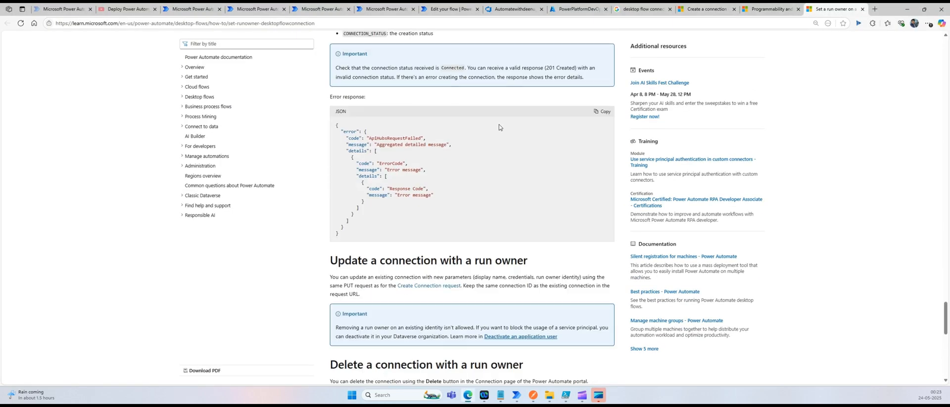
{"action": "scroll", "coordinate": [498, 124], "scroll_direction": "up", "scroll_amount": 15}
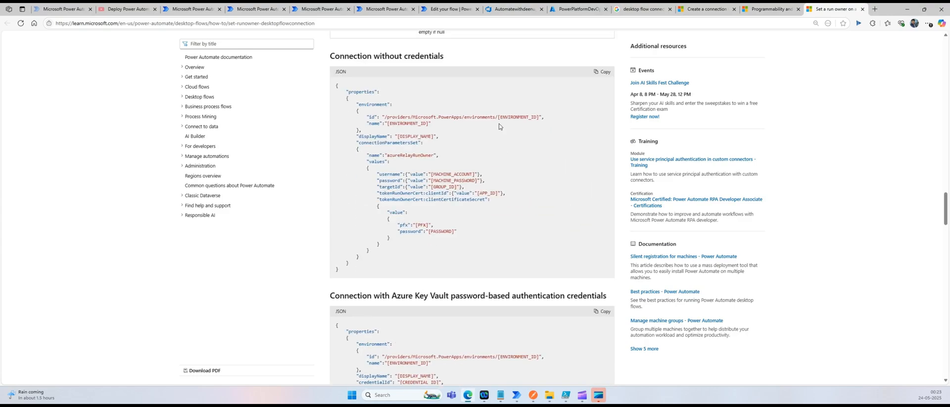
{"action": "scroll", "coordinate": [499, 126], "scroll_direction": "up", "scroll_amount": 15}
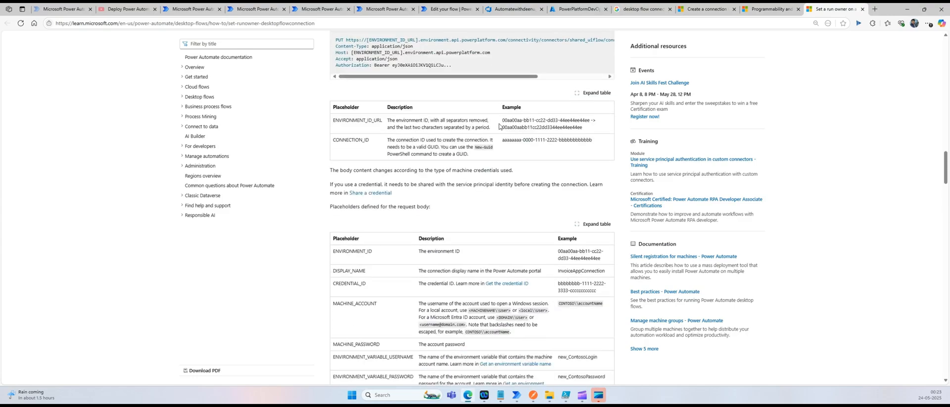
{"action": "scroll", "coordinate": [499, 126], "scroll_direction": "down", "scroll_amount": 12}
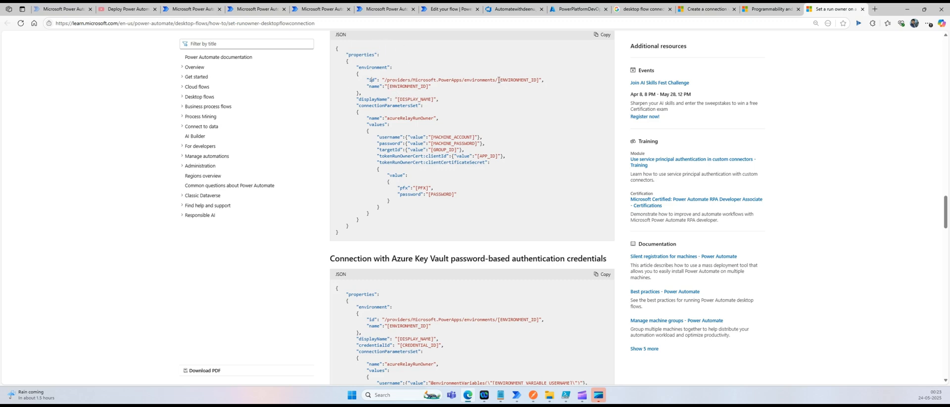
Highlight the ENVIRONMENT_ID placeholders and the displayName line in the JSON example
{"action": "left_click_drag", "start_coordinate": [499, 80], "coordinate": [537, 80]}
{"action": "left_click_drag", "start_coordinate": [388, 86], "coordinate": [432, 87]}
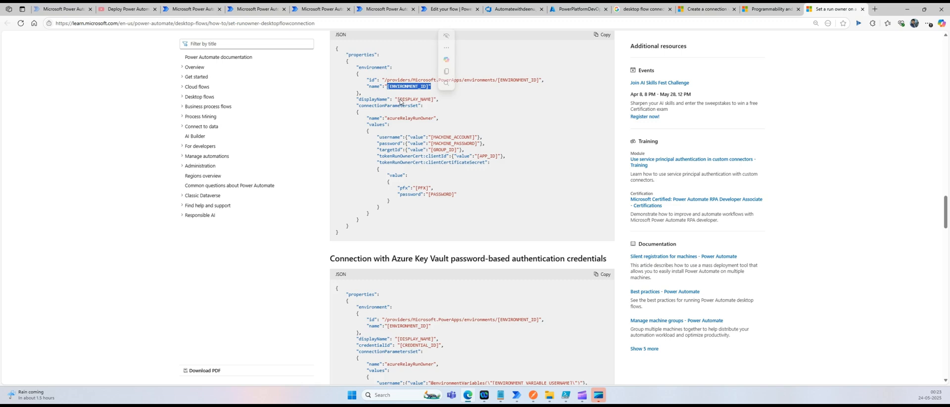
{"action": "left_click", "coordinate": [397, 99]}
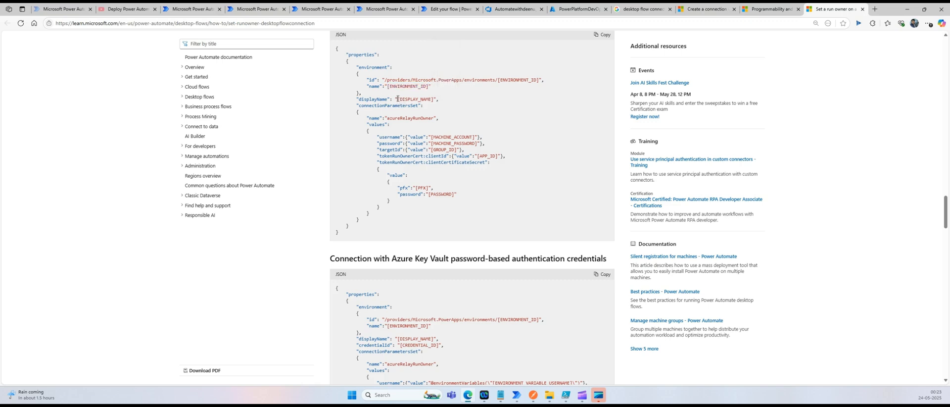
{"action": "triple_click", "coordinate": [398, 99]}
{"action": "left_click", "coordinate": [424, 124]}
Revisit the Create a connection and access-token pages, then open a new MSN tab
{"action": "left_click", "coordinate": [716, 10]}
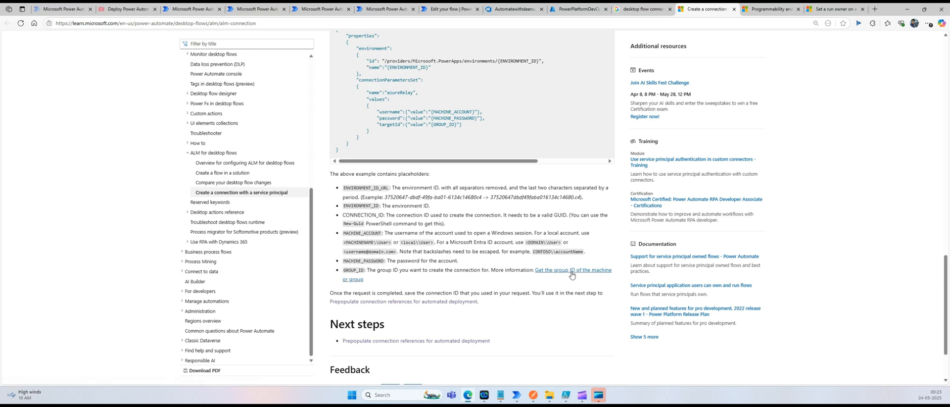
{"action": "left_click", "coordinate": [768, 12]}
{"action": "left_click", "coordinate": [824, 12]}
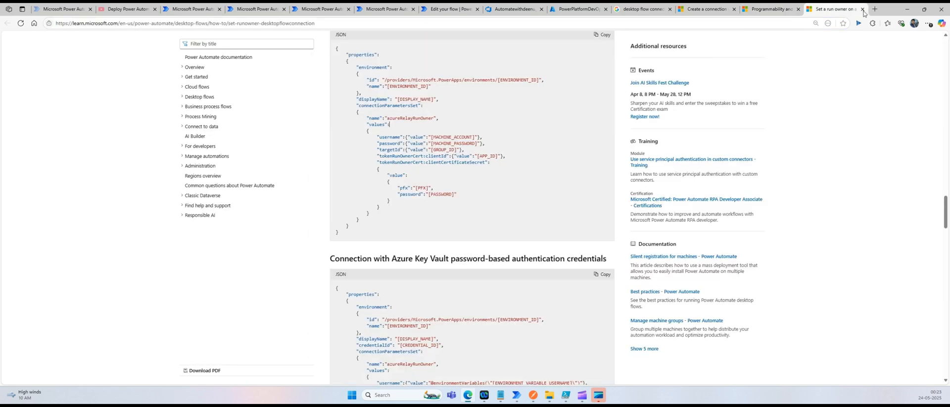
{"action": "left_click", "coordinate": [875, 9]}
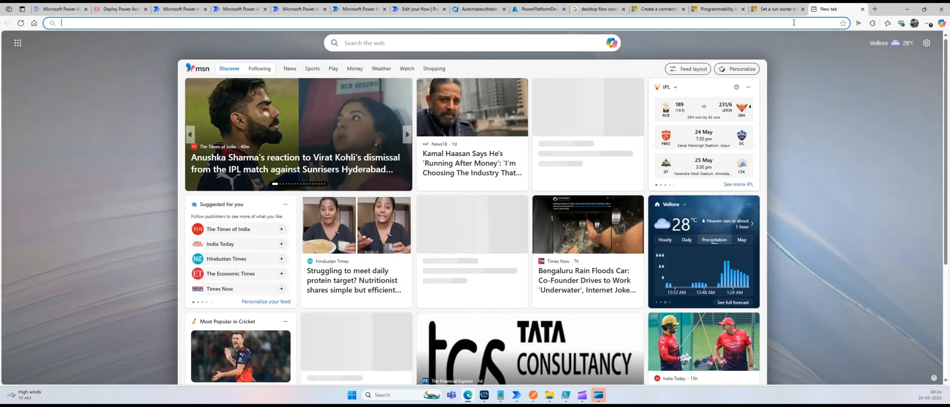
Type 'dataverse' into the new tab's address bar, then clear the entry
{"action": "type", "text": "dataverse"}
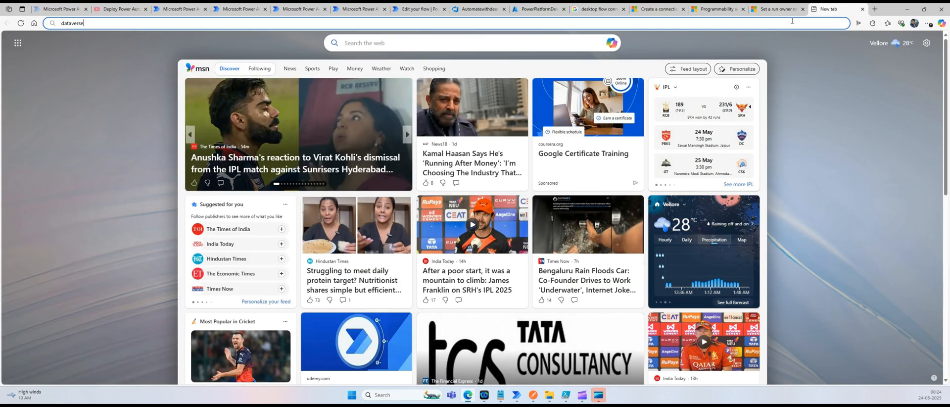
{"action": "key", "text": "ctrl+a"}
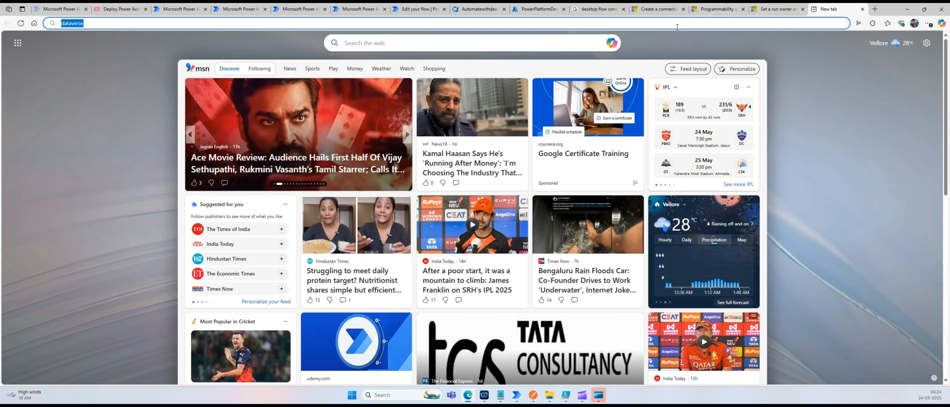
{"action": "type", "text": "ta"}
{"action": "key", "text": "BackSpace"}
{"action": "key", "text": "BackSpace"}
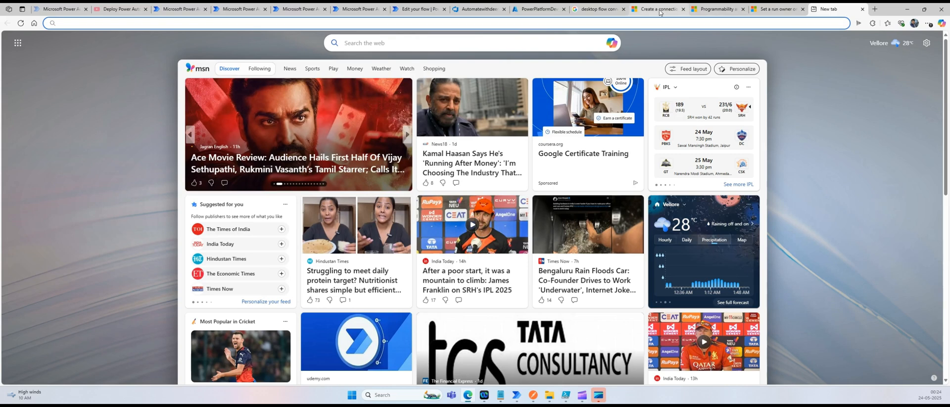
{"action": "left_click", "coordinate": [660, 12]}
Open Dataverse Tables via the flow's More menu, then return to the service-principal connection article
{"action": "left_click", "coordinate": [539, 9]}
{"action": "left_click", "coordinate": [418, 9]}
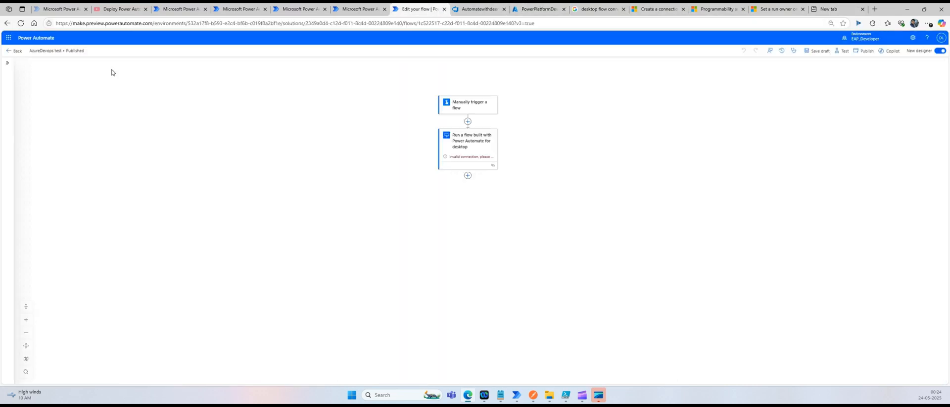
{"action": "left_click", "coordinate": [11, 53]}
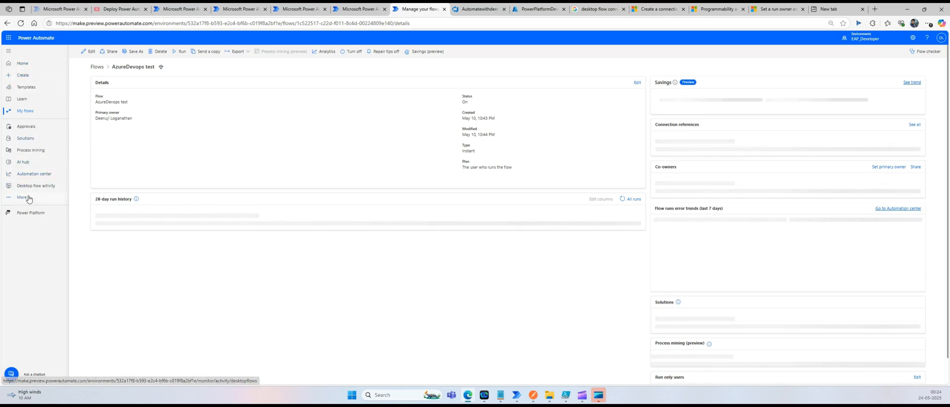
{"action": "left_click", "coordinate": [28, 199]}
{"action": "left_click", "coordinate": [407, 191]}
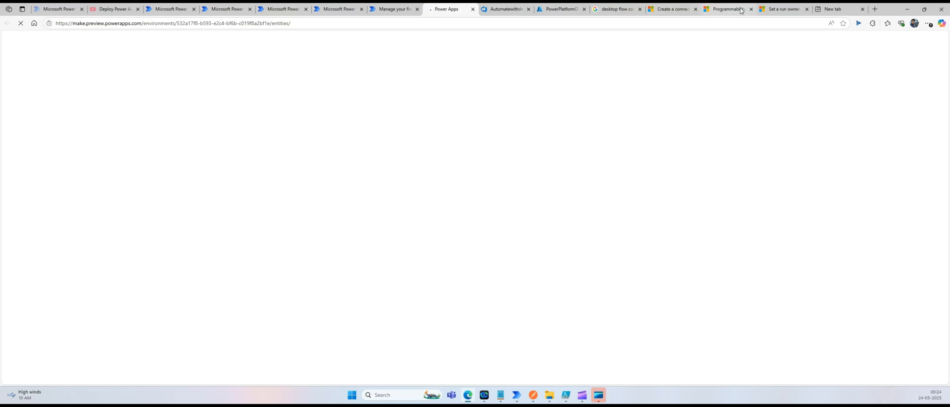
{"action": "left_click", "coordinate": [780, 11]}
{"action": "left_click", "coordinate": [673, 10]}
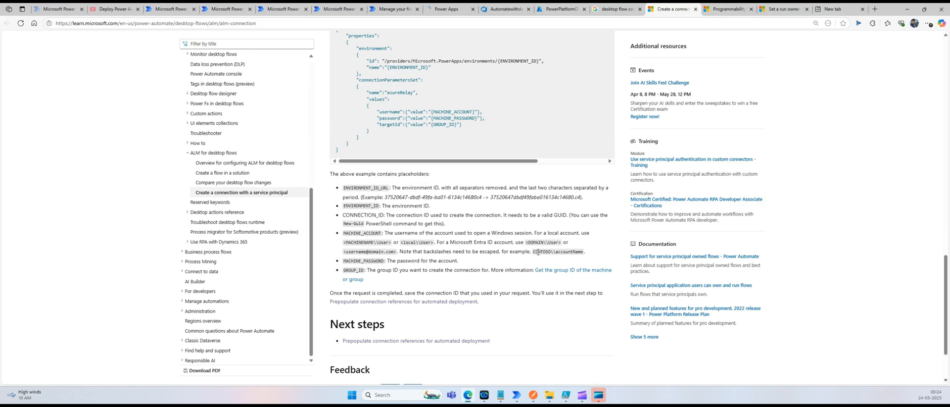
Open 'Get the group ID of the machine or group' in its own tab, then sign in to Power Apps Tables
{"action": "middle_click", "coordinate": [575, 272]}
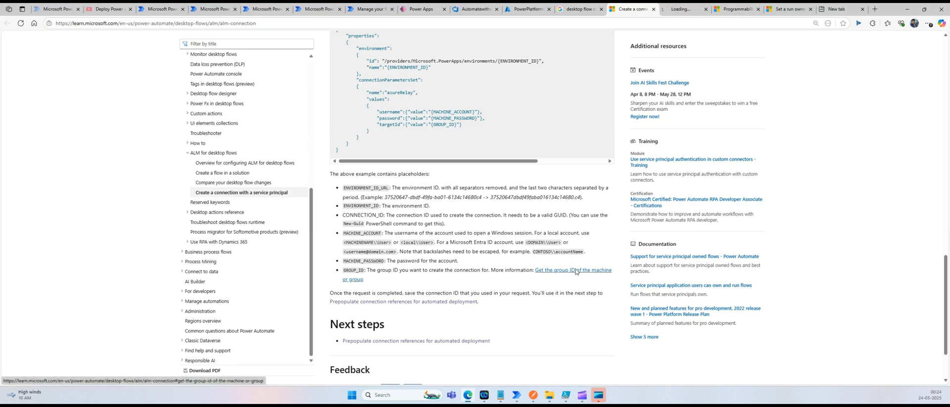
{"action": "left_click", "coordinate": [685, 10]}
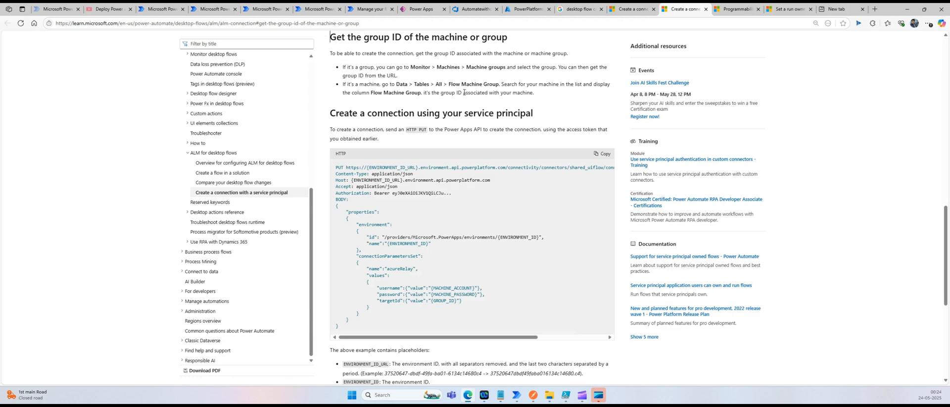
{"action": "left_click", "coordinate": [420, 9]}
{"action": "left_click", "coordinate": [518, 239]}
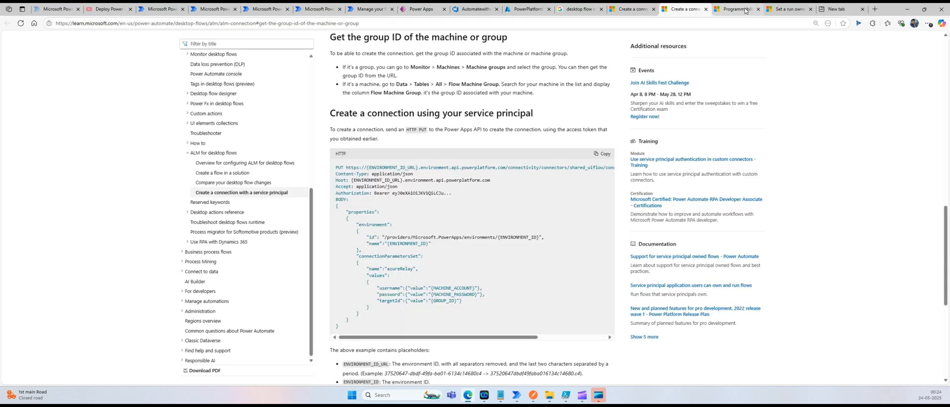
{"action": "mouse_move", "coordinate": [746, 11]}
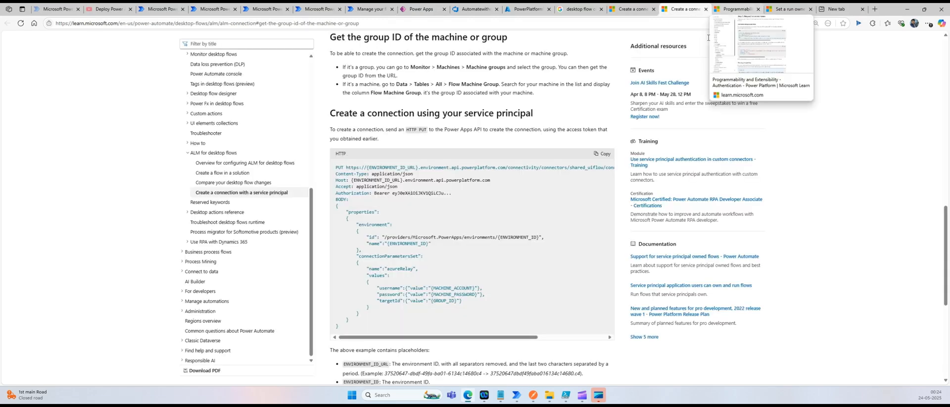
{"action": "left_click", "coordinate": [417, 10]}
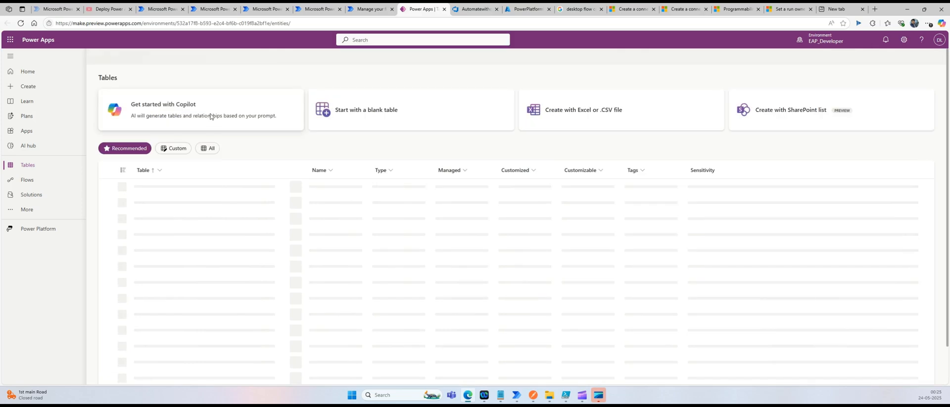
Show All tables, then glance through the run-owner, authentication and connection doc tabs
{"action": "left_click", "coordinate": [212, 149]}
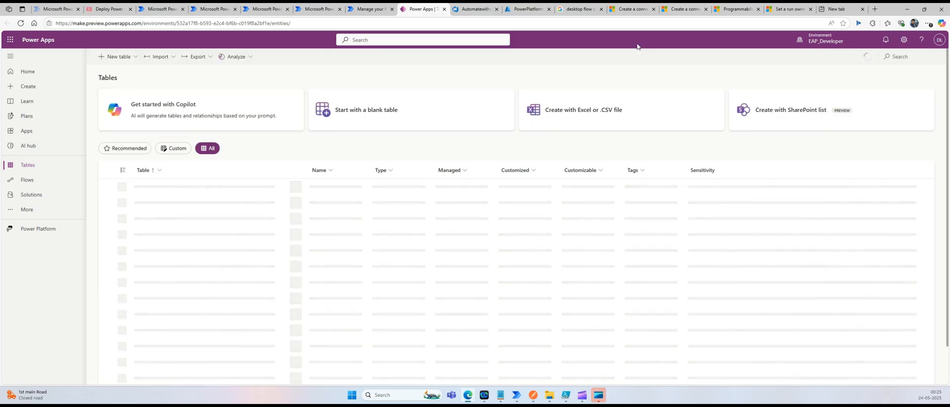
{"action": "left_click", "coordinate": [790, 12]}
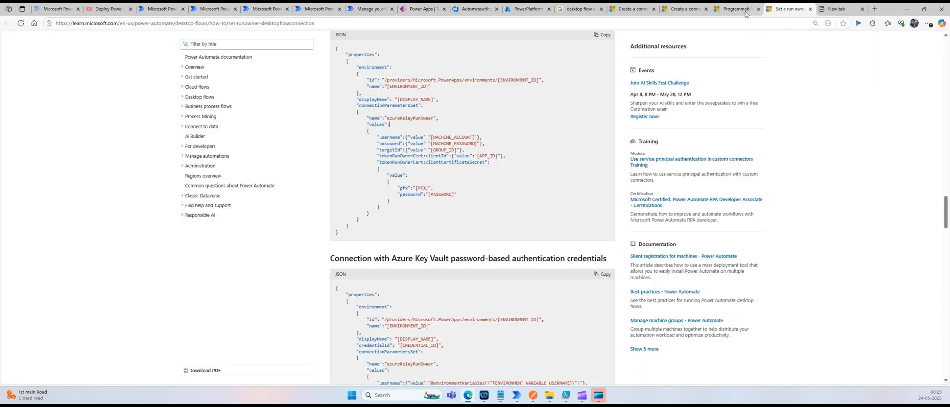
{"action": "left_click", "coordinate": [736, 10]}
{"action": "scroll", "coordinate": [628, 84], "scroll_direction": "up", "scroll_amount": 1}
{"action": "scroll", "coordinate": [628, 84], "scroll_direction": "up", "scroll_amount": 3}
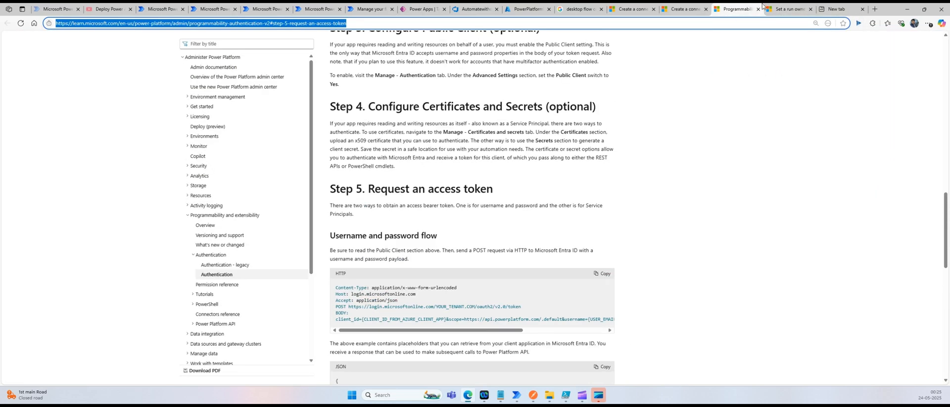
{"action": "left_click", "coordinate": [686, 9]}
{"action": "scroll", "coordinate": [572, 70], "scroll_direction": "up", "scroll_amount": 5}
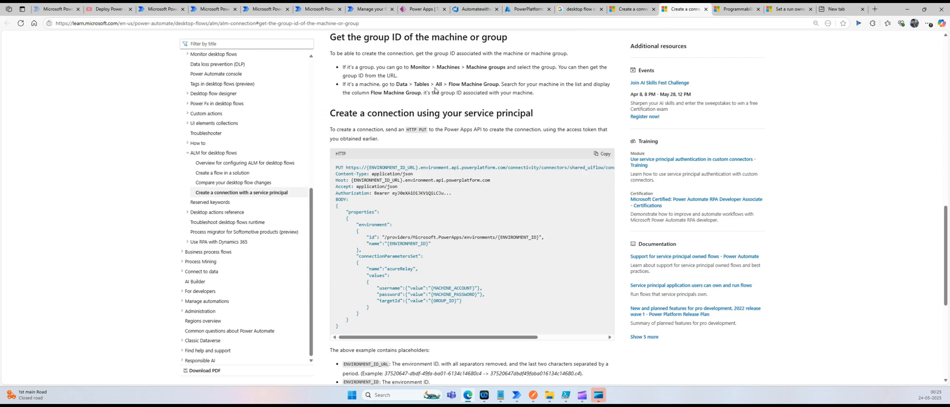
{"action": "left_click", "coordinate": [421, 9]}
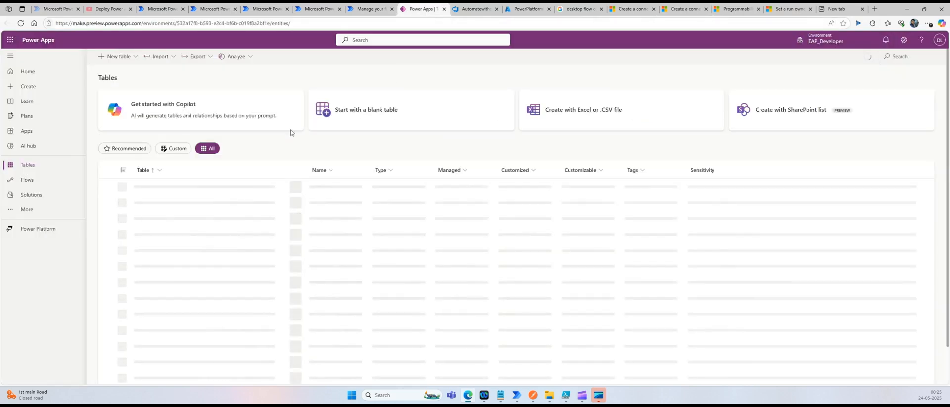
Filter the Table column to names containing 'flow machine'
{"action": "left_click", "coordinate": [159, 172]}
{"action": "left_click", "coordinate": [159, 217]}
{"action": "left_click", "coordinate": [167, 228]}
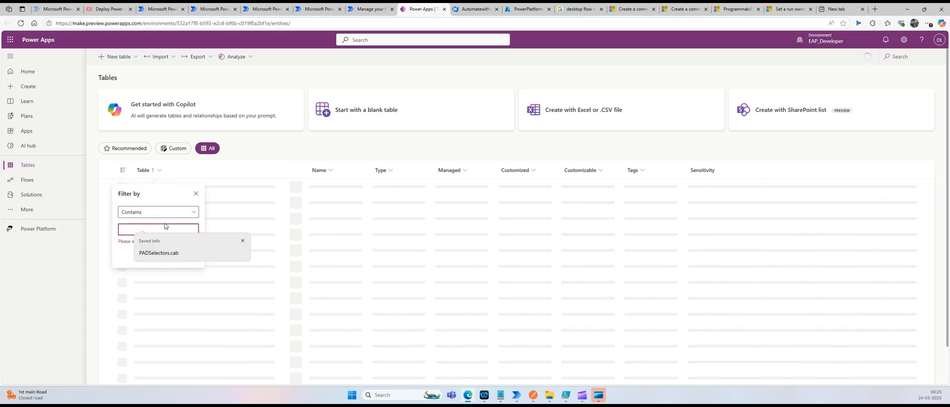
{"action": "type", "text": "f"}
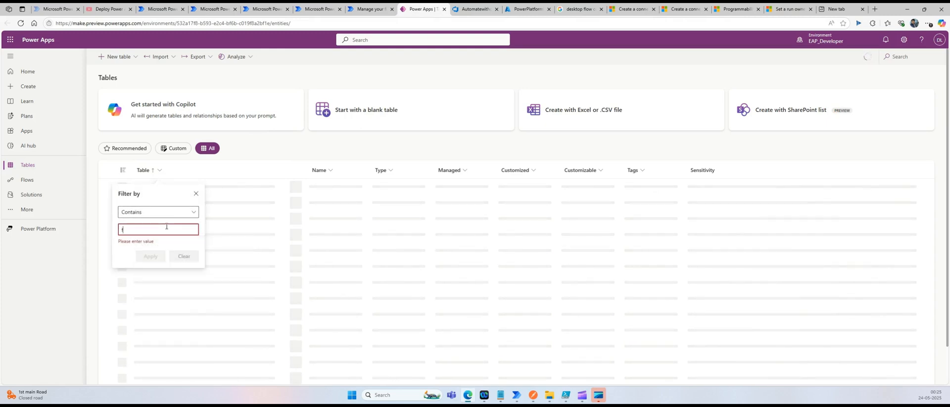
{"action": "type", "text": "low machine"}
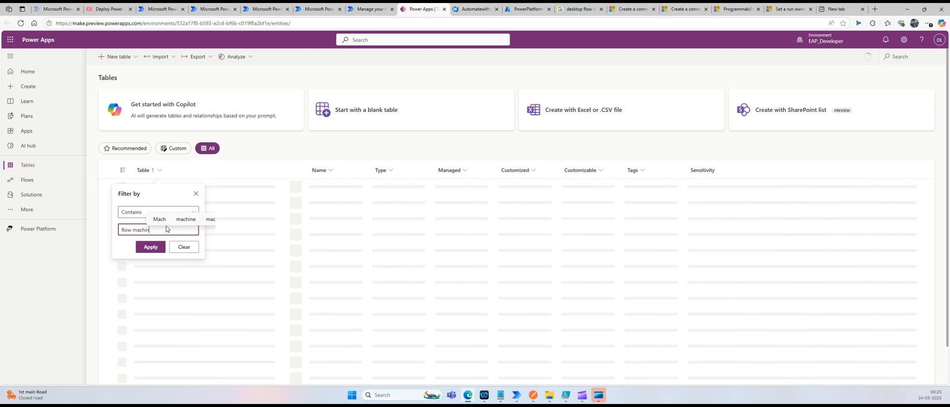
{"action": "left_click", "coordinate": [152, 247]}
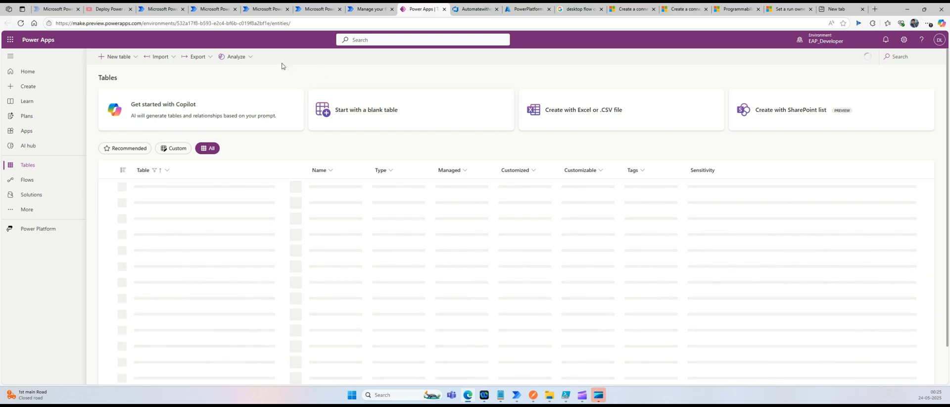
Reload the Tables page, show All again and reapply the 'flow machine' filter
{"action": "left_click", "coordinate": [318, 24]}
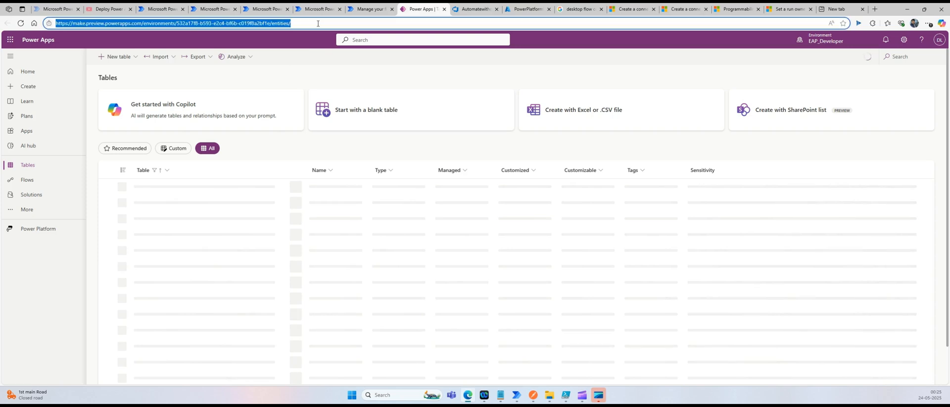
{"action": "key", "text": "Return"}
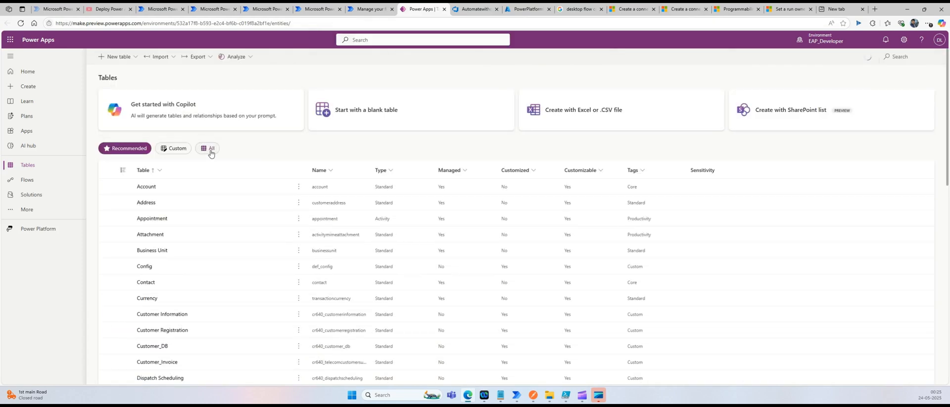
{"action": "left_click", "coordinate": [211, 150]}
{"action": "left_click", "coordinate": [161, 172]}
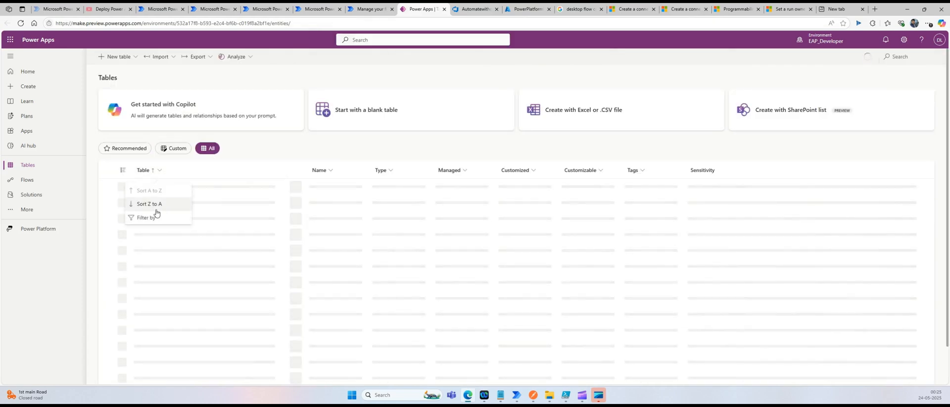
{"action": "left_click", "coordinate": [150, 217]}
{"action": "type", "text": "flow ma"}
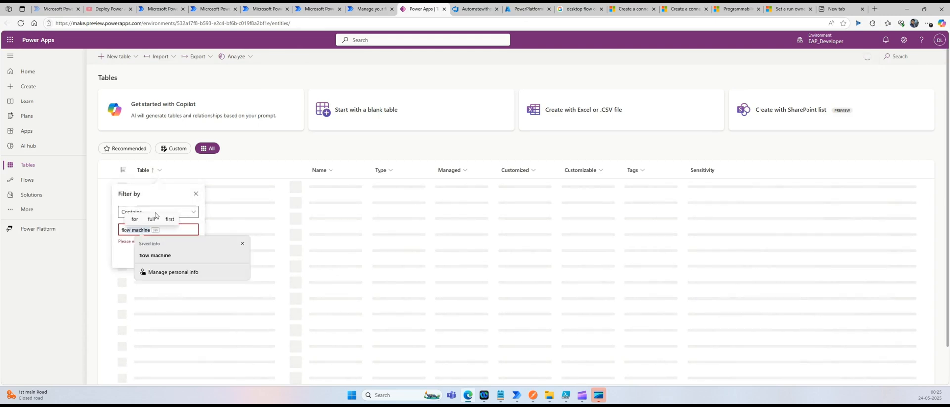
{"action": "type", "text": "chine"}
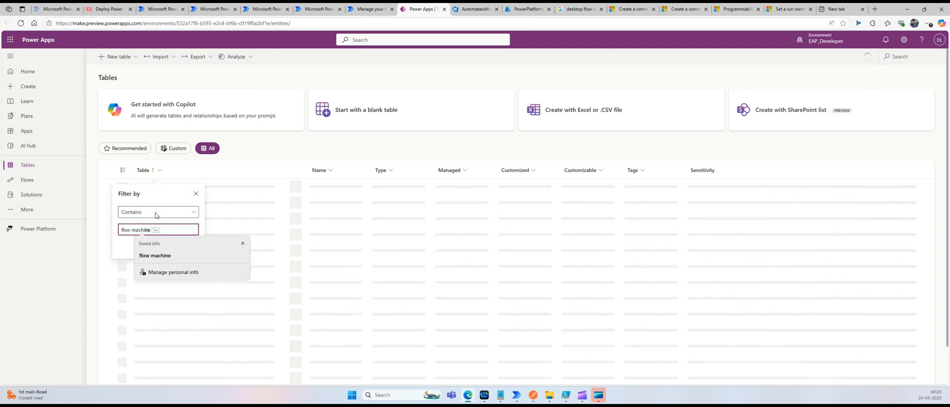
{"action": "key", "text": "Return"}
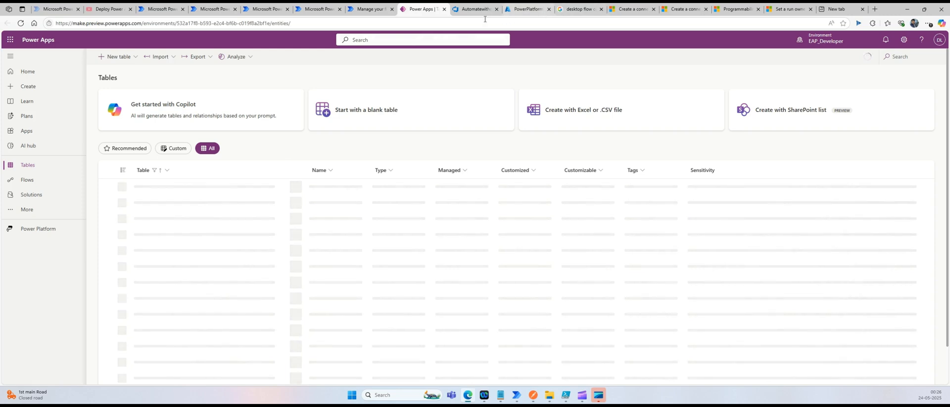
{"action": "left_click", "coordinate": [472, 10]}
Review the run-owner connection example, marking its [PFX] and [PASSWORD] placeholders
{"action": "left_click", "coordinate": [527, 10]}
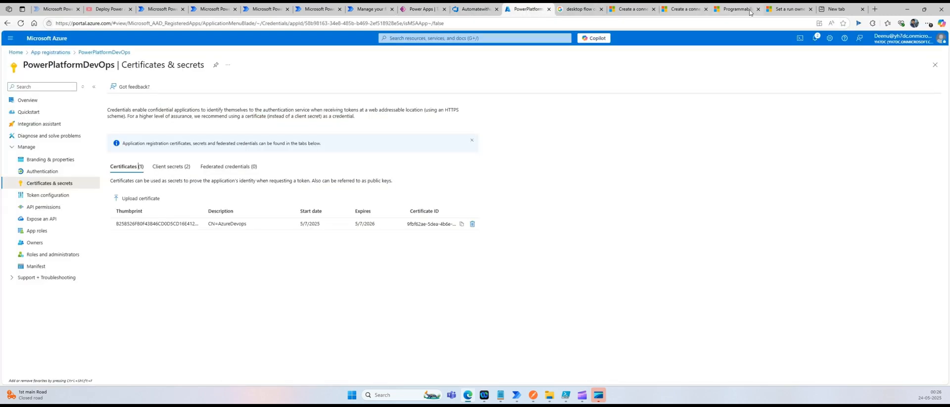
{"action": "left_click", "coordinate": [742, 10]}
{"action": "left_click", "coordinate": [789, 10]}
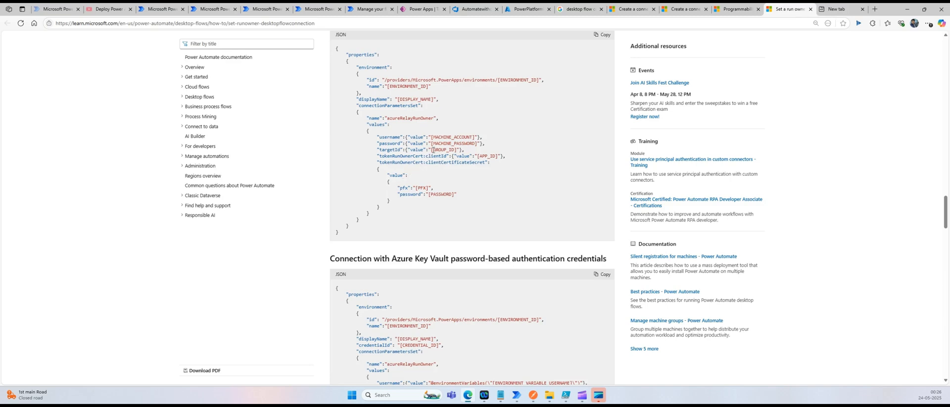
{"action": "scroll", "coordinate": [434, 153], "scroll_direction": "up", "scroll_amount": 3}
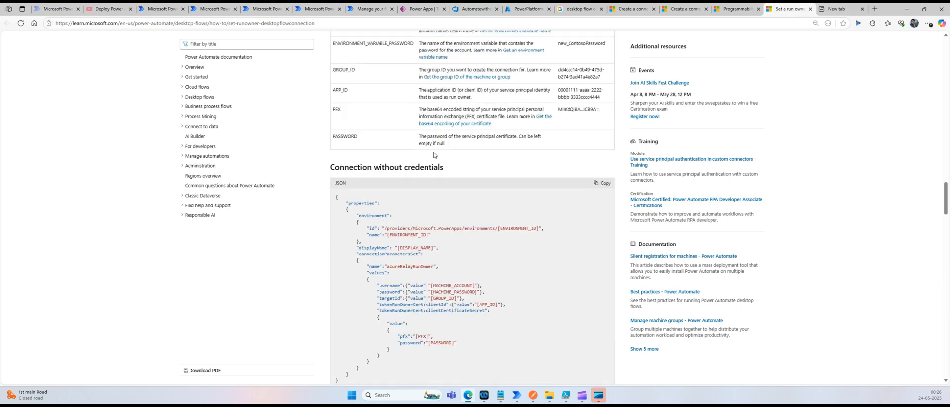
{"action": "scroll", "coordinate": [433, 171], "scroll_direction": "down", "scroll_amount": 2}
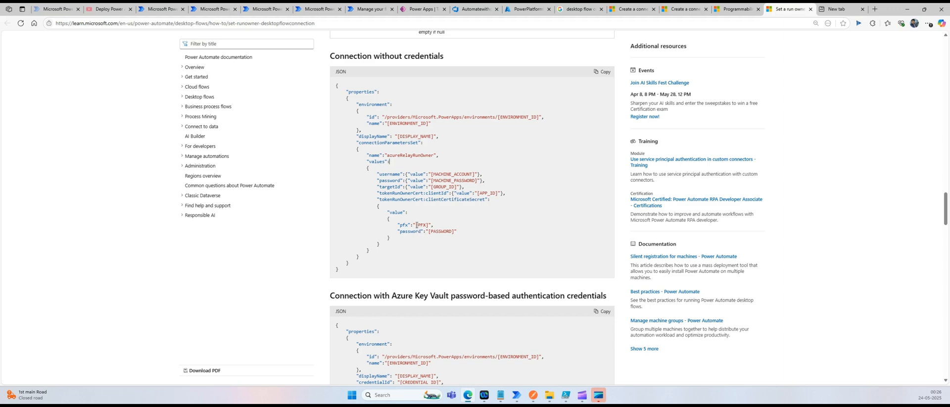
{"action": "left_click_drag", "start_coordinate": [417, 225], "coordinate": [429, 224]}
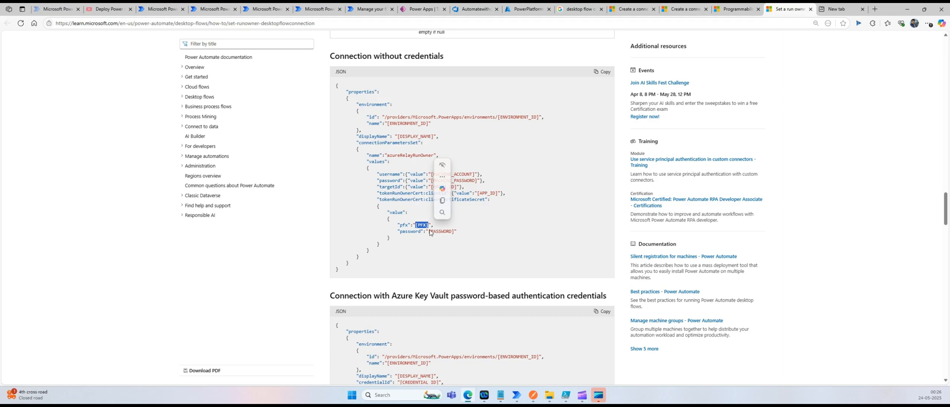
{"action": "left_click", "coordinate": [430, 230]}
{"action": "left_click_drag", "start_coordinate": [429, 231], "coordinate": [456, 232]}
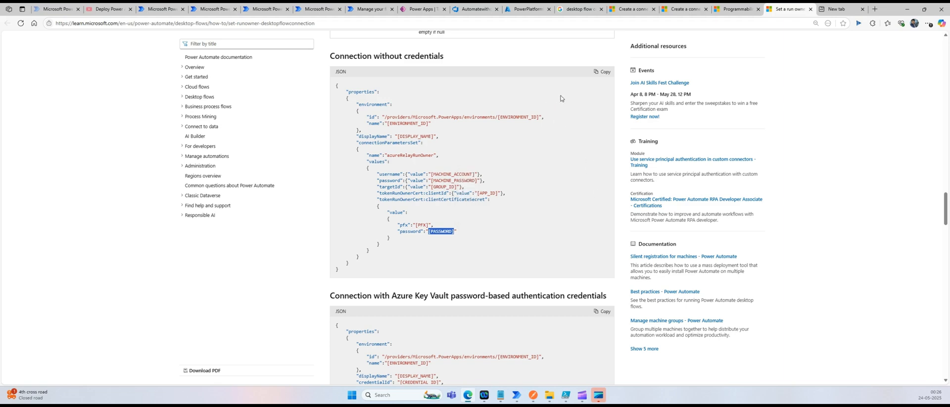
{"action": "left_click", "coordinate": [533, 391]}
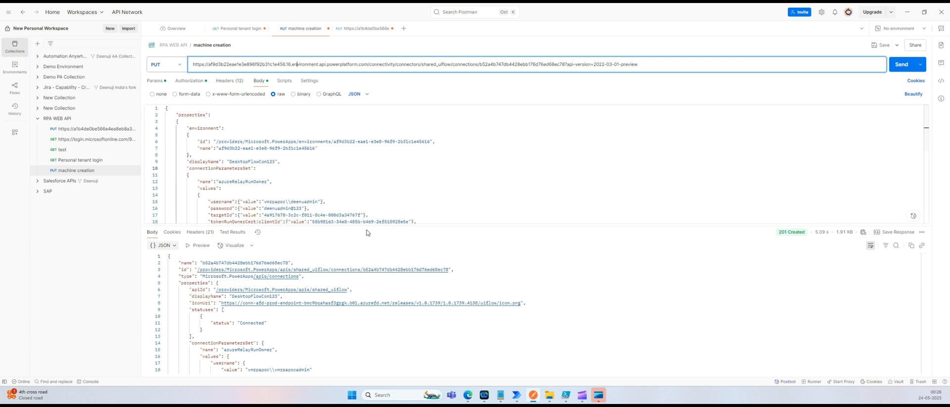
Inspect the machine creation request body, highlighting its clientId and pfx values
{"action": "left_click_drag", "start_coordinate": [366, 226], "coordinate": [365, 303]}
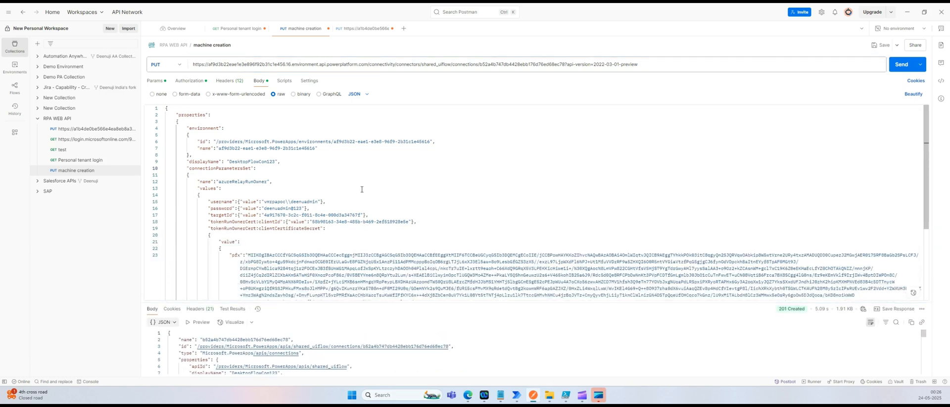
{"action": "scroll", "coordinate": [361, 189], "scroll_direction": "down", "scroll_amount": 3}
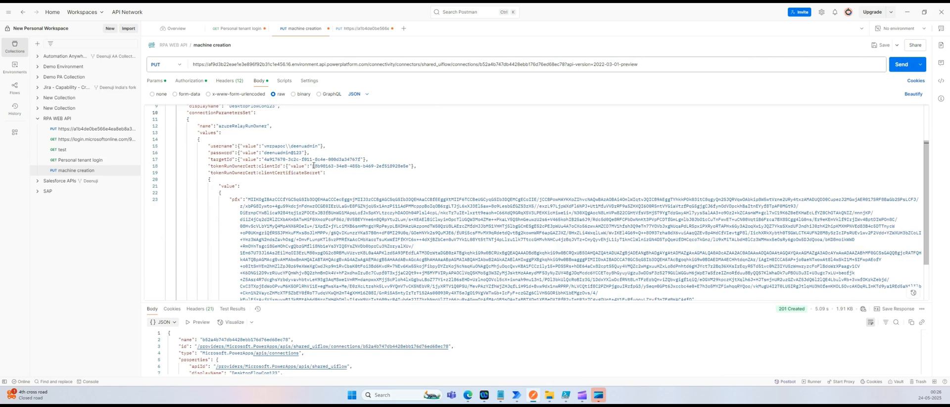
{"action": "left_click_drag", "start_coordinate": [313, 166], "coordinate": [409, 166]}
{"action": "scroll", "coordinate": [350, 191], "scroll_direction": "down", "scroll_amount": 2}
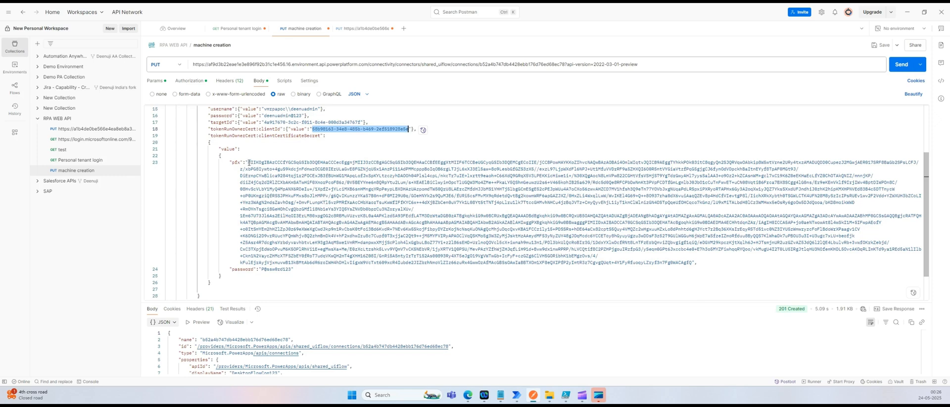
{"action": "left_click_drag", "start_coordinate": [249, 162], "coordinate": [689, 263]}
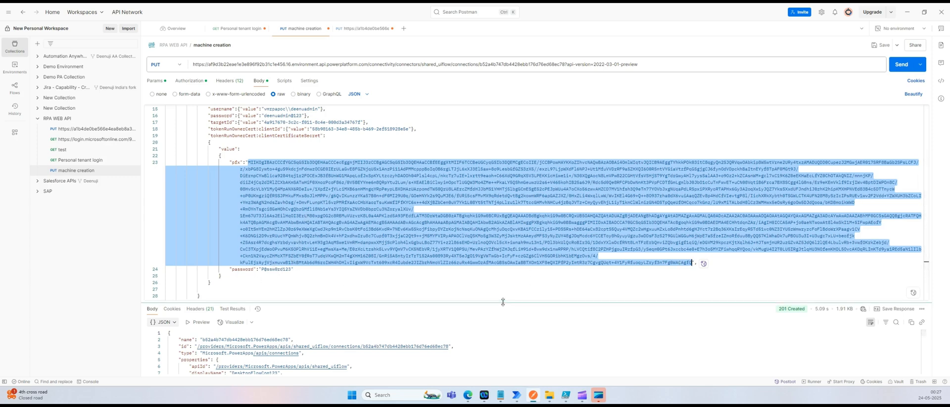
{"action": "left_click_drag", "start_coordinate": [505, 303], "coordinate": [499, 239]}
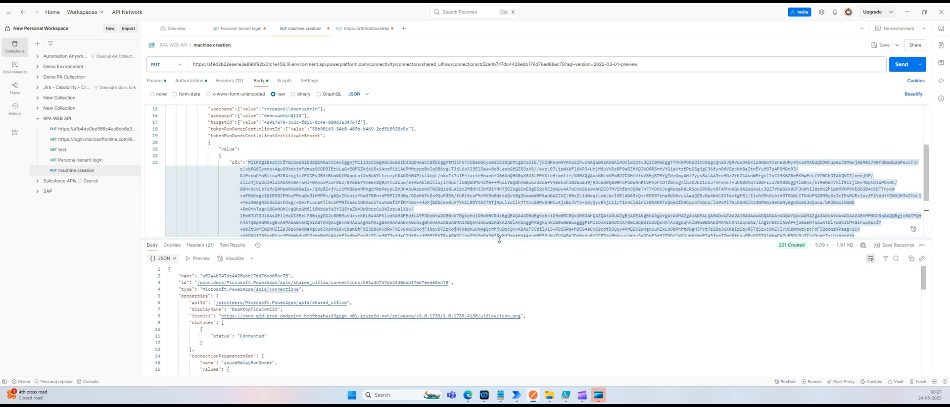
Check the tenant login request, then the machine request's Params and bearer Authorization
{"action": "left_click", "coordinate": [242, 29]}
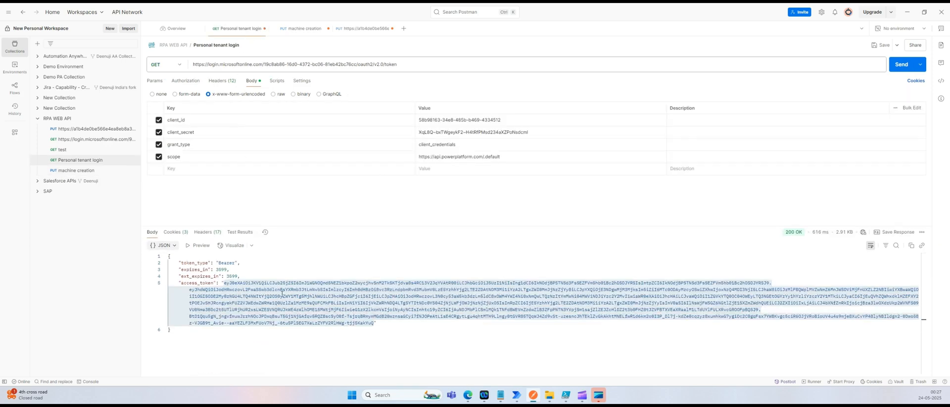
{"action": "left_click", "coordinate": [297, 29]}
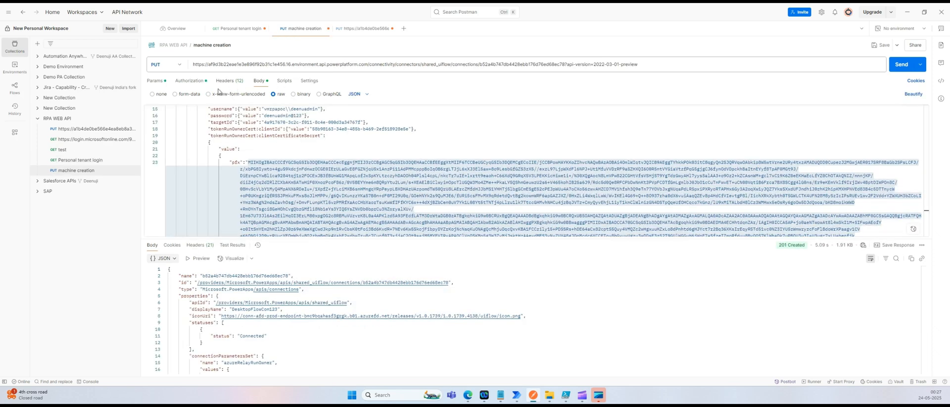
{"action": "left_click", "coordinate": [155, 81]}
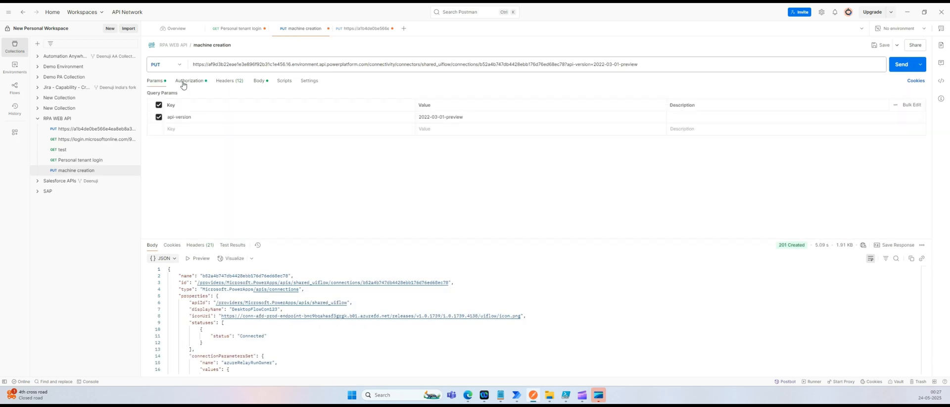
{"action": "left_click", "coordinate": [183, 83]}
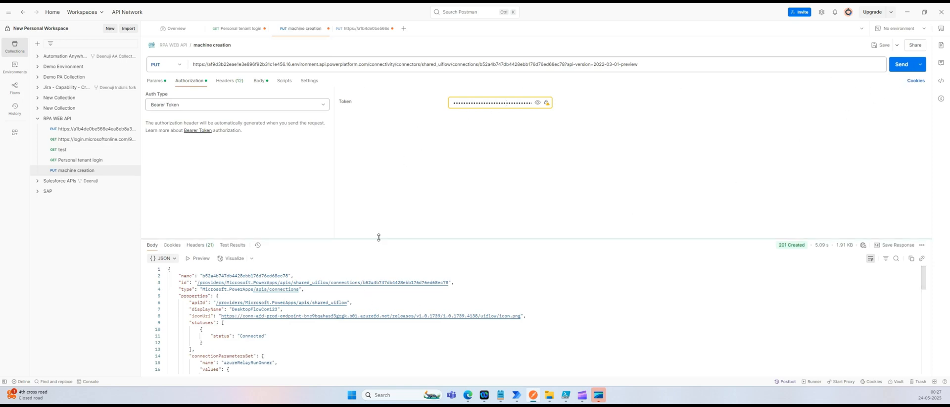
{"action": "left_click_drag", "start_coordinate": [377, 239], "coordinate": [372, 151]}
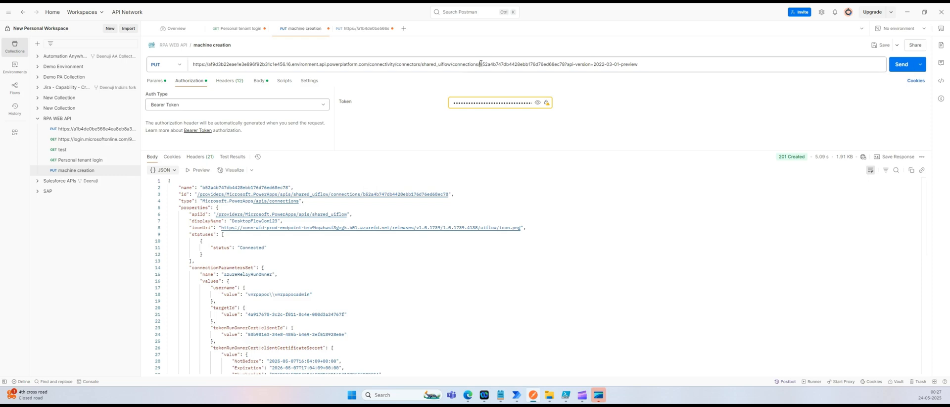
Copy the connection ID from the PUT URL and minimize Postman
{"action": "left_click_drag", "start_coordinate": [479, 66], "coordinate": [565, 65]}
{"action": "key", "text": "ctrl+c"}
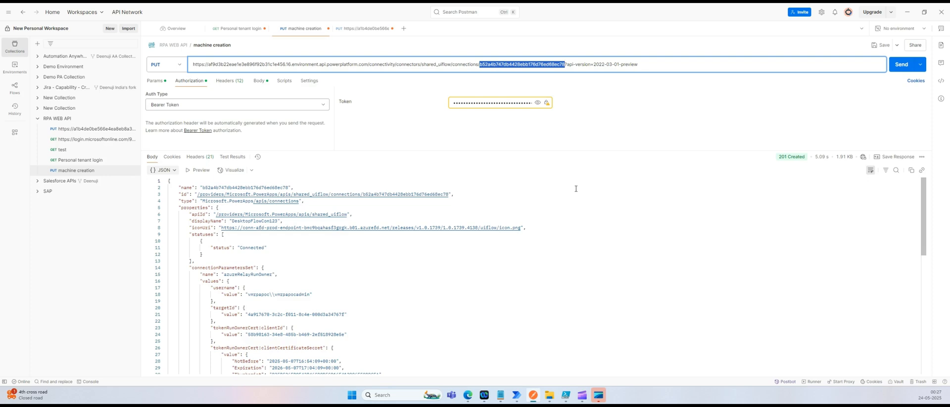
{"action": "scroll", "coordinate": [584, 231], "scroll_direction": "down", "scroll_amount": 5}
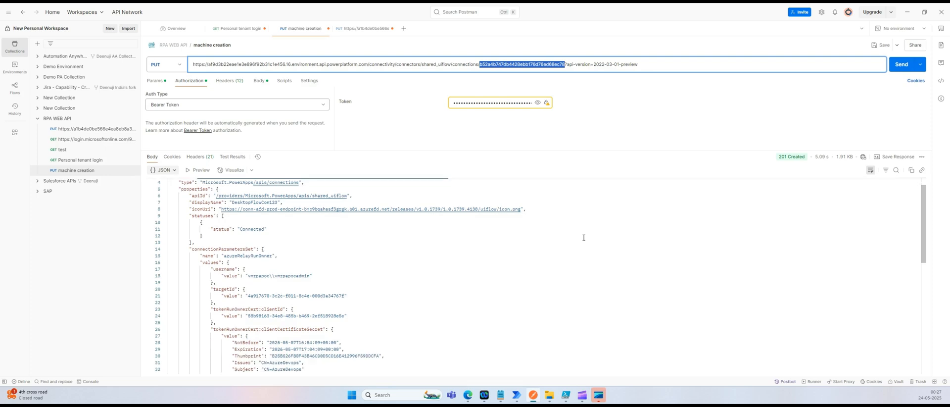
{"action": "scroll", "coordinate": [589, 237], "scroll_direction": "up", "scroll_amount": 5}
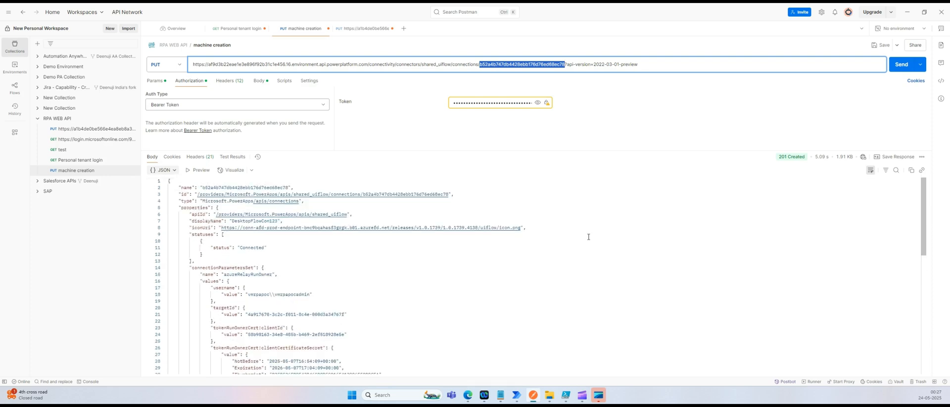
{"action": "left_click", "coordinate": [907, 11]}
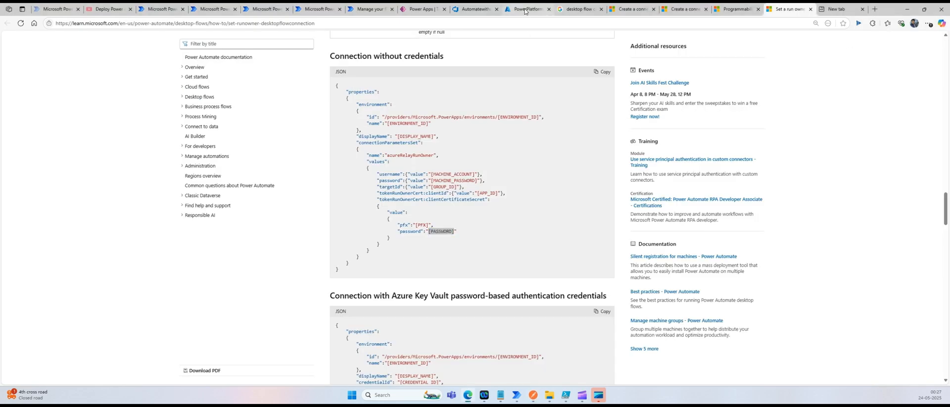
{"action": "left_click", "coordinate": [528, 9]}
{"action": "left_click", "coordinate": [472, 9]}
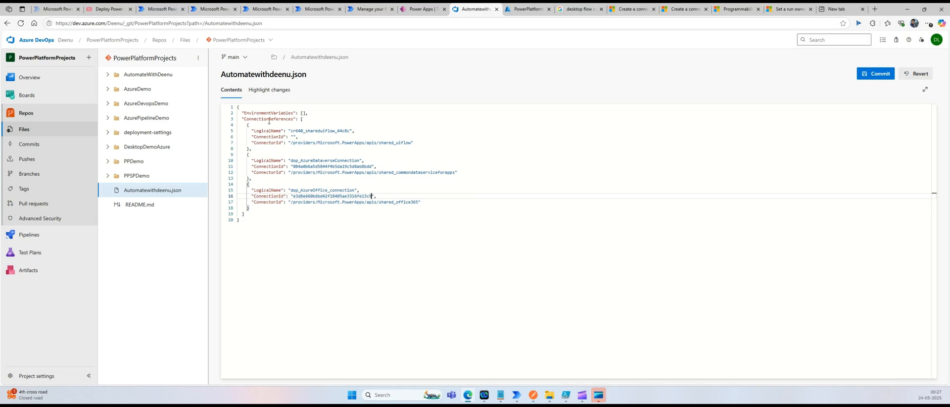
{"action": "left_click", "coordinate": [293, 136]}
{"action": "key", "text": "ctrl+v"}
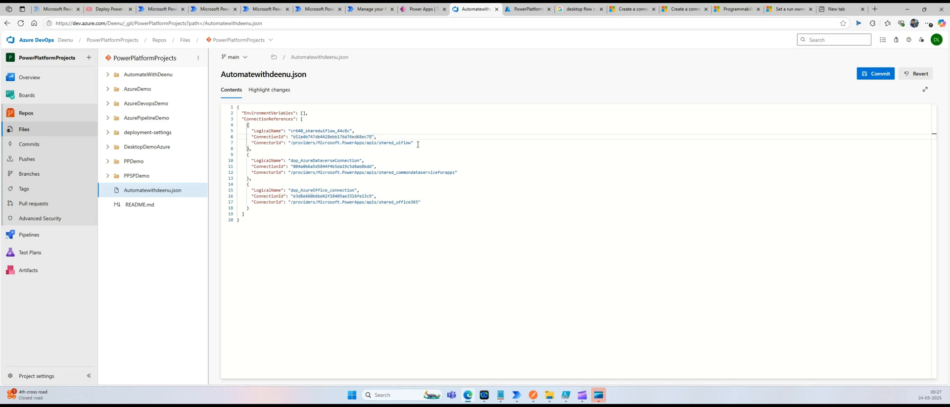
{"action": "left_click", "coordinate": [876, 79]}
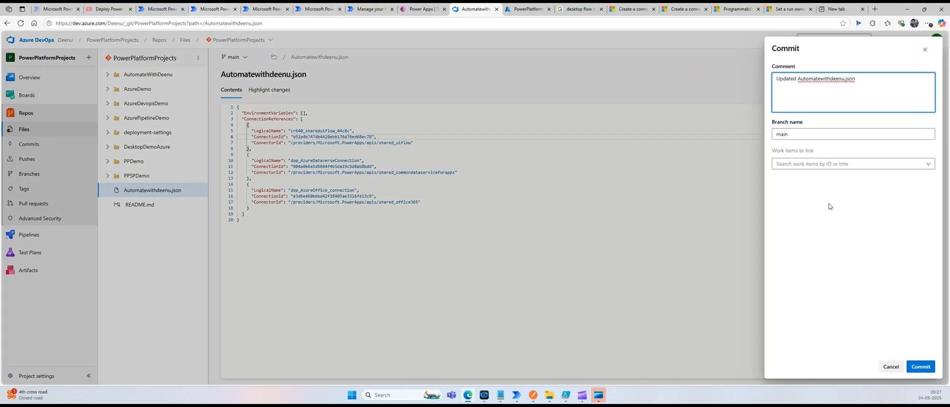
{"action": "left_click", "coordinate": [923, 367]}
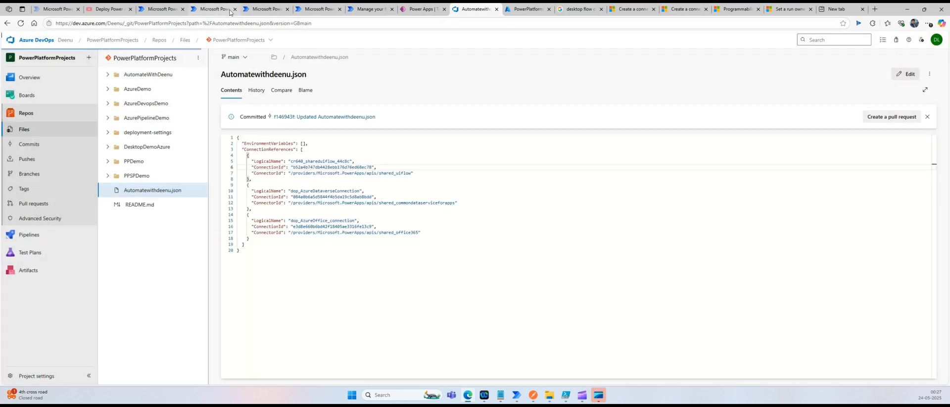
{"action": "left_click", "coordinate": [229, 10]}
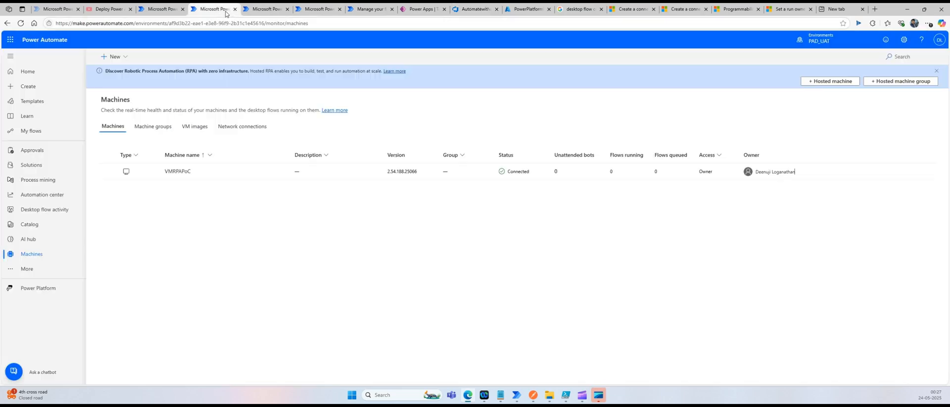
Delete the AutomateWithDeenu solution from the PAD_UAT solutions list, confirming the dialog
{"action": "left_click", "coordinate": [165, 10]}
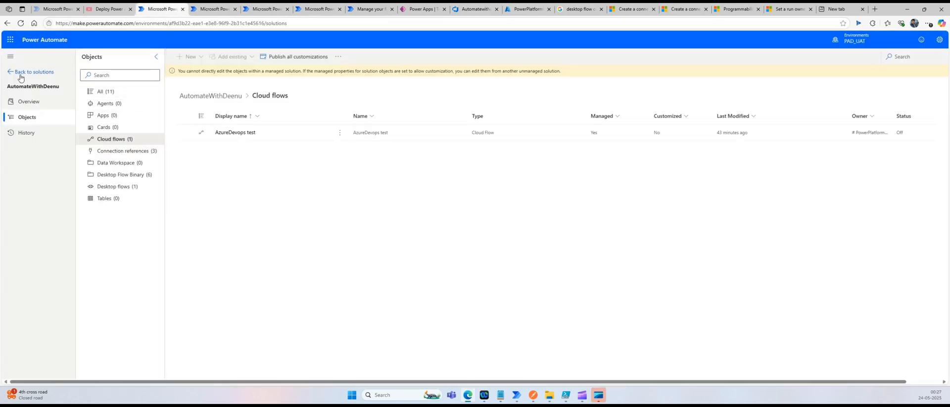
{"action": "left_click", "coordinate": [21, 72]}
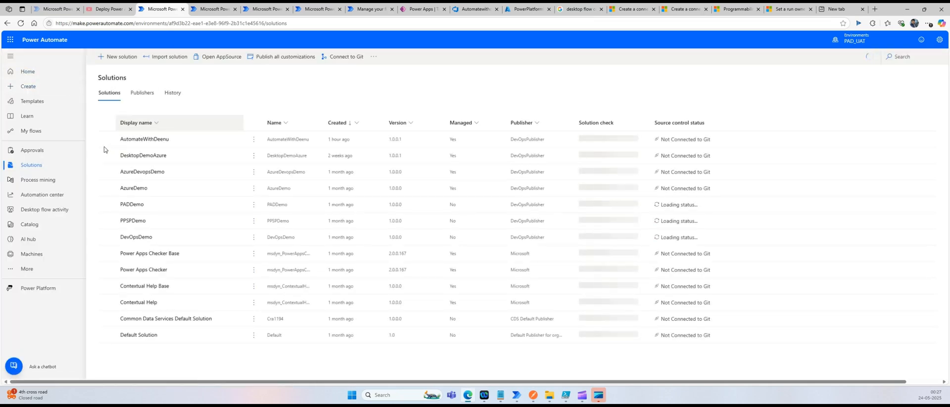
{"action": "left_click", "coordinate": [107, 140]}
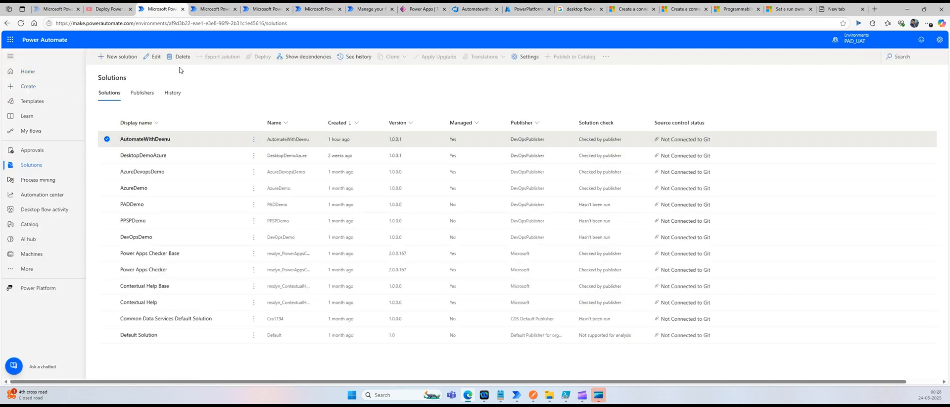
{"action": "left_click", "coordinate": [180, 57]}
{"action": "left_click", "coordinate": [550, 239]}
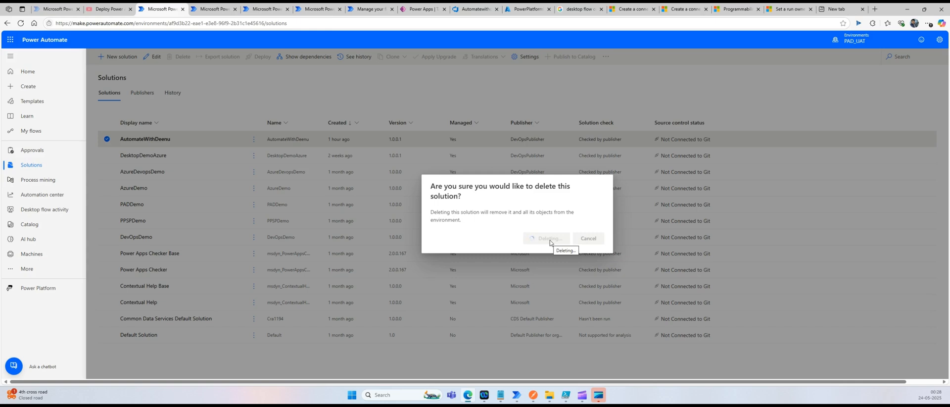
{"action": "left_click", "coordinate": [471, 14]}
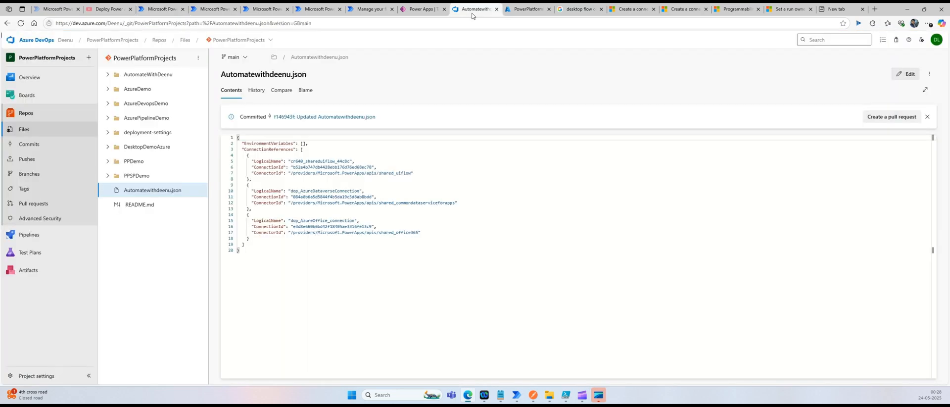
Create a Dev To UAT release with Dev_To_QA_Pipeline set to manual trigger, then check the deletion
{"action": "left_click", "coordinate": [524, 11]}
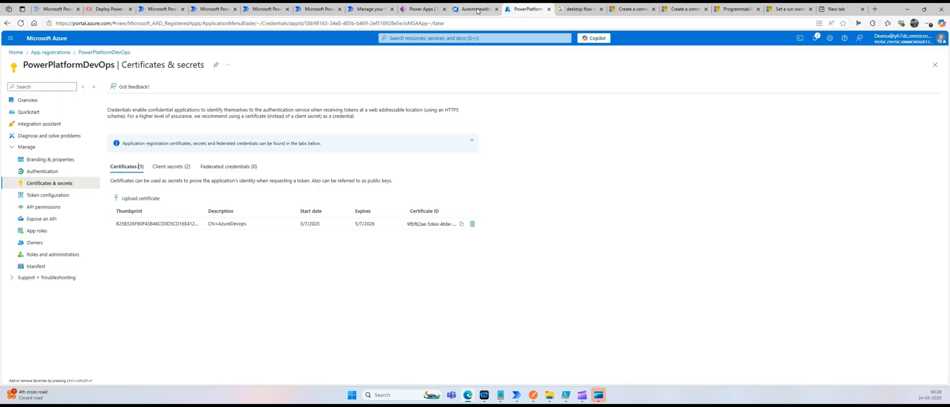
{"action": "left_click", "coordinate": [478, 11]}
{"action": "mouse_move", "coordinate": [32, 240]}
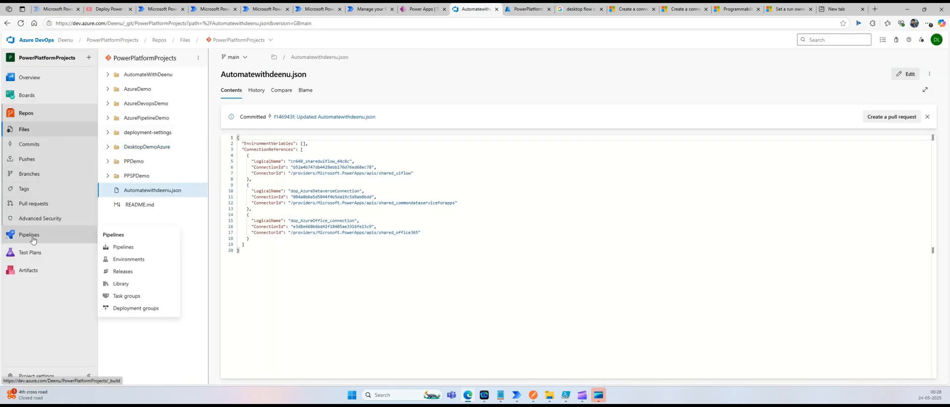
{"action": "left_click", "coordinate": [119, 273]}
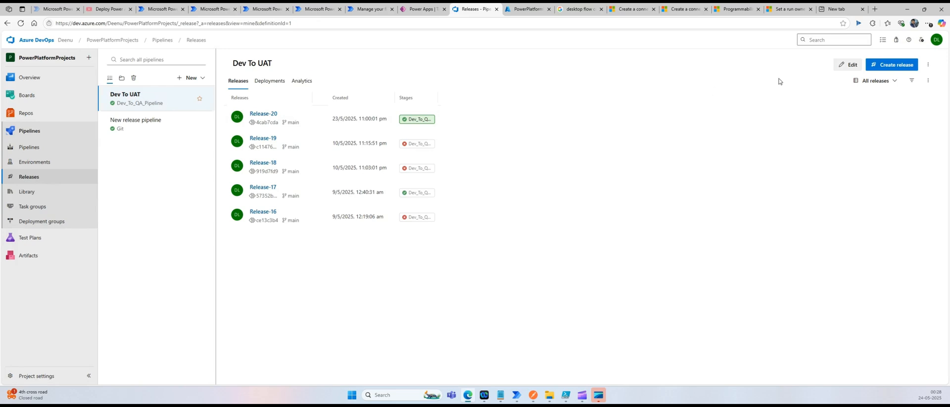
{"action": "left_click", "coordinate": [875, 67]}
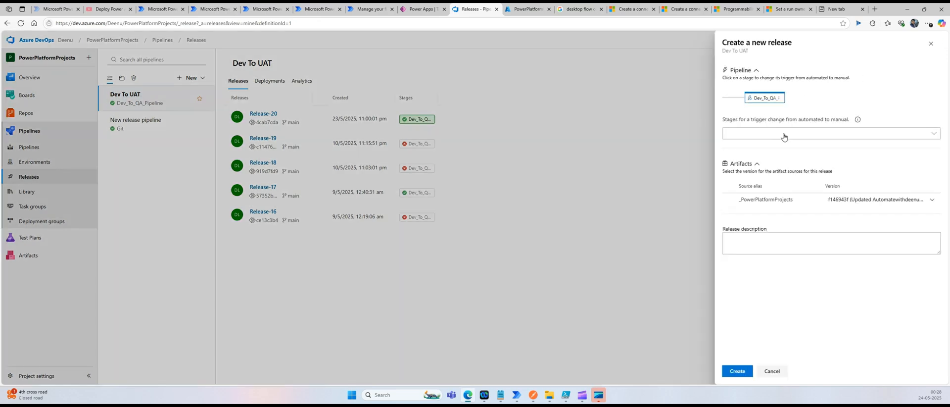
{"action": "left_click", "coordinate": [784, 137]}
{"action": "left_click", "coordinate": [742, 150]}
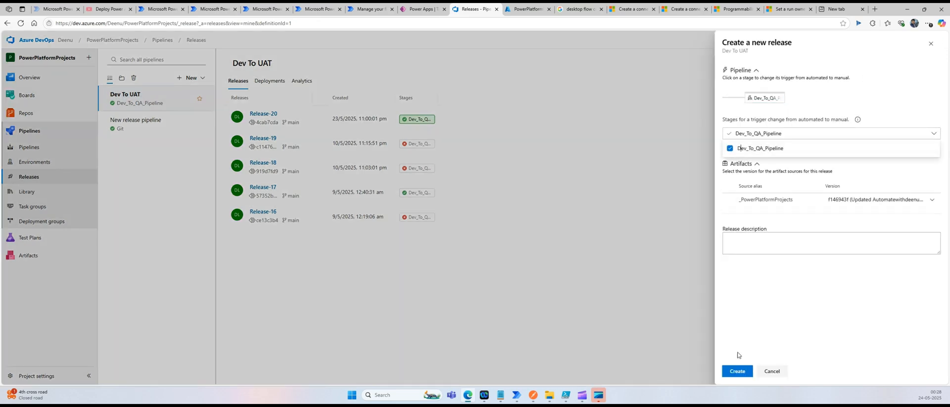
{"action": "left_click", "coordinate": [738, 371]}
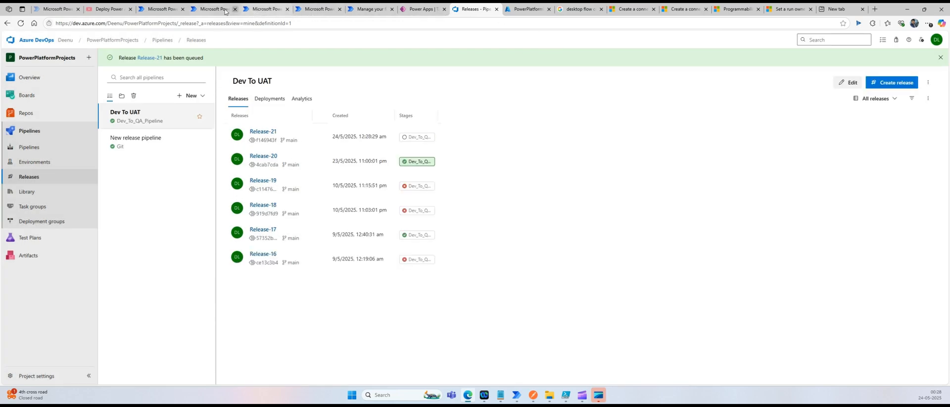
{"action": "left_click", "coordinate": [225, 9]}
{"action": "left_click", "coordinate": [163, 9]}
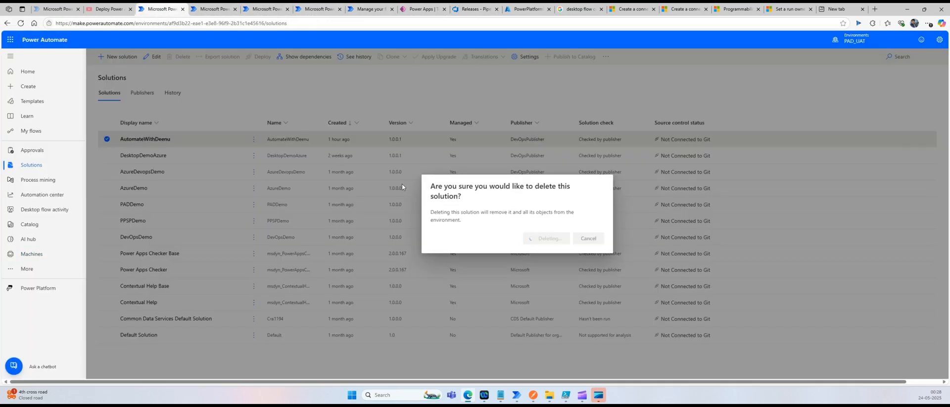
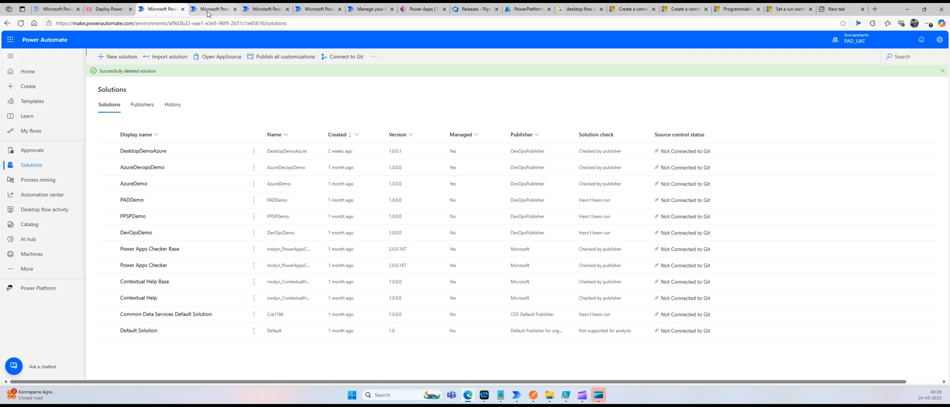
Dismiss the 'Successfully deleted solution' banner on the PAD_UAT Solutions page
{"action": "left_click", "coordinate": [943, 71]}
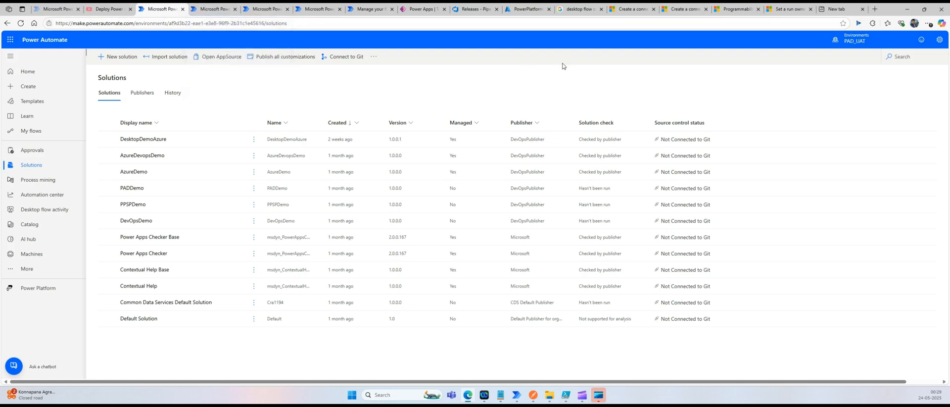
Deploy Release-21 of Dev To UAT to the Dev_To_QA_Pipeline stage and open the in-progress stage
{"action": "left_click", "coordinate": [473, 10]}
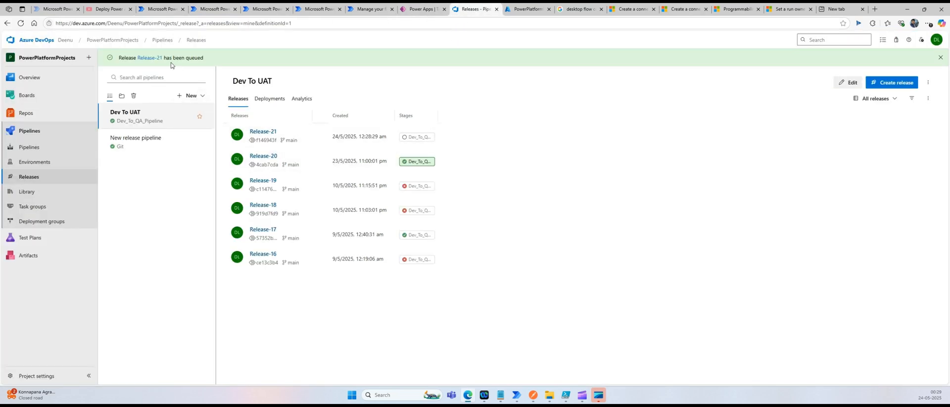
{"action": "left_click", "coordinate": [150, 59]}
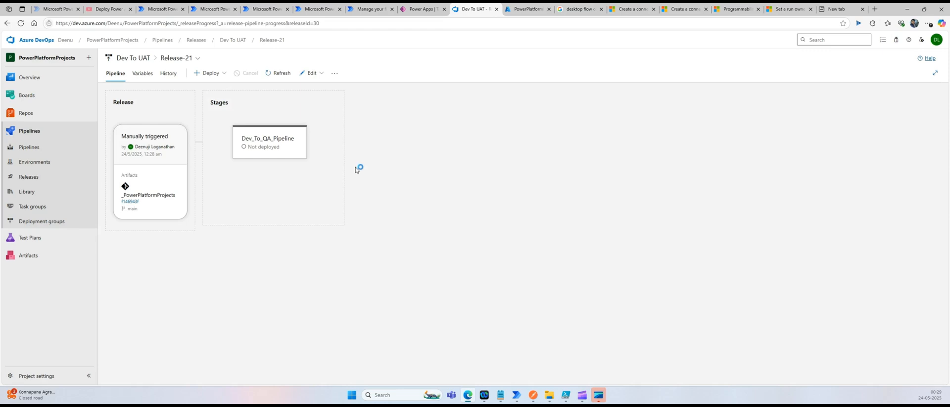
{"action": "left_click", "coordinate": [250, 167]}
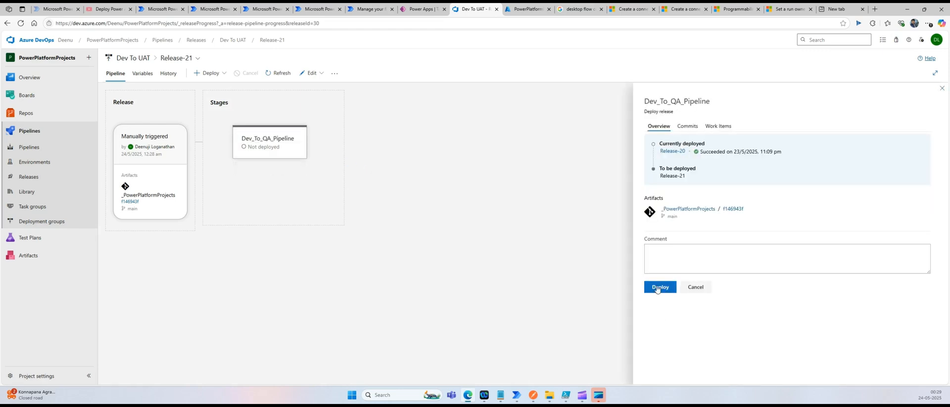
{"action": "left_click", "coordinate": [658, 288]}
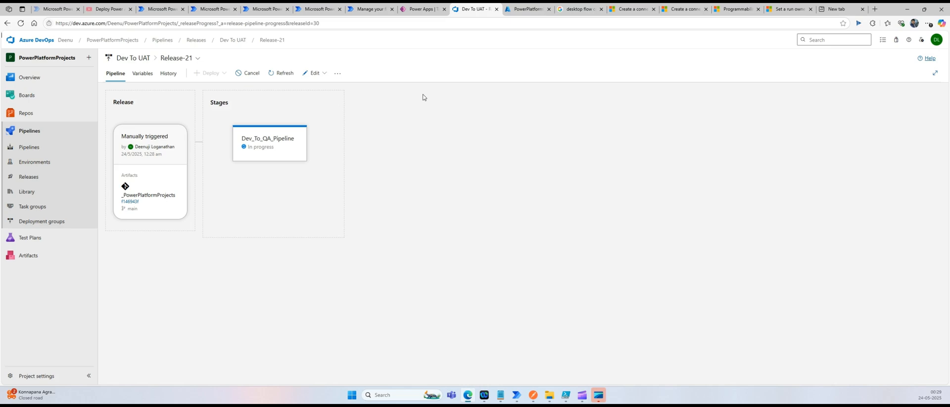
{"action": "left_click", "coordinate": [240, 150]}
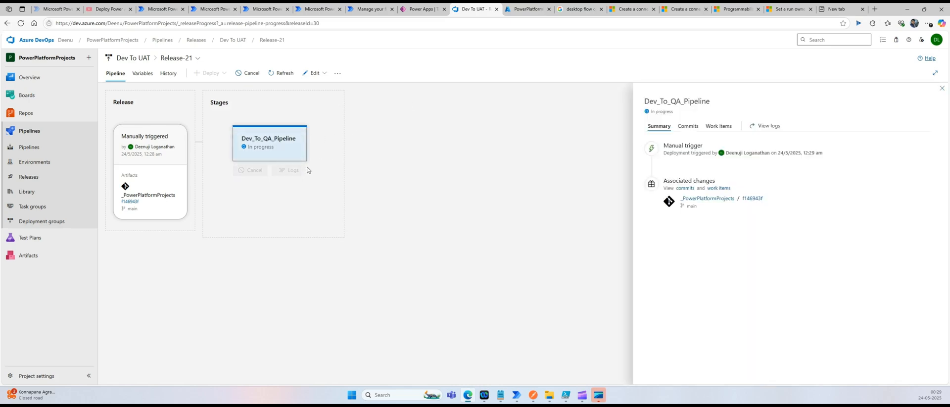
View the Release-21 agent job logs showing the pack, import and publish customizations steps
{"action": "left_click", "coordinate": [293, 170]}
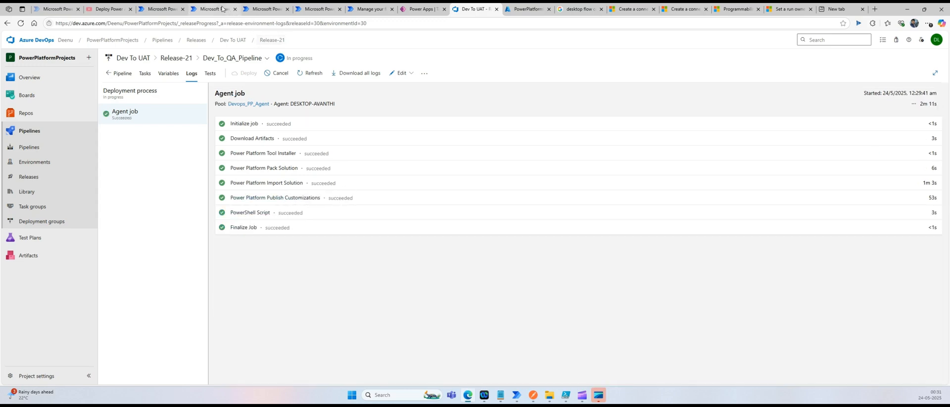
Reload Power Automate and check the PAD_UAT Solutions list for the managed solution version 1.0.0.1
{"action": "left_click", "coordinate": [212, 9]}
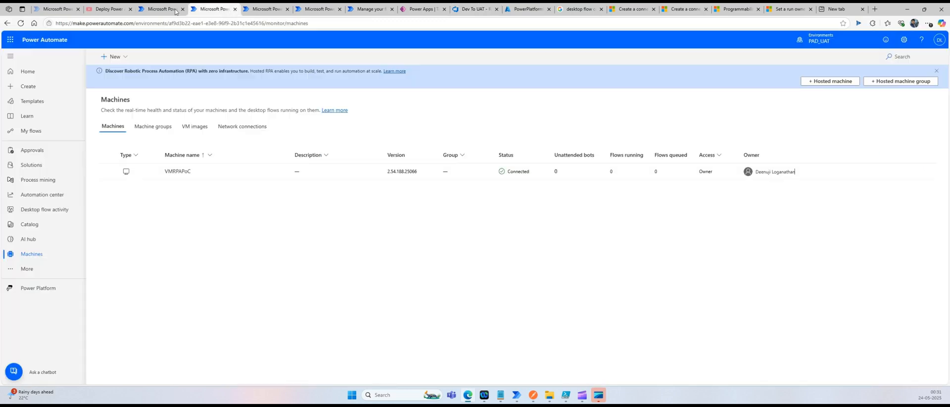
{"action": "left_click", "coordinate": [343, 23]}
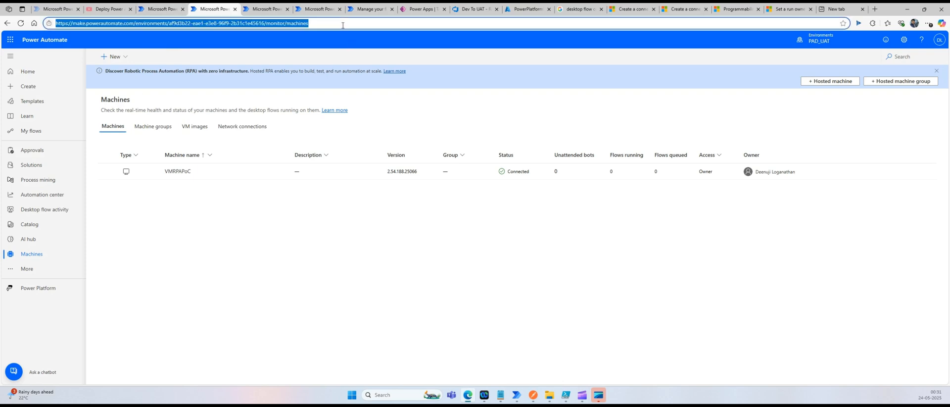
{"action": "key", "text": "Return"}
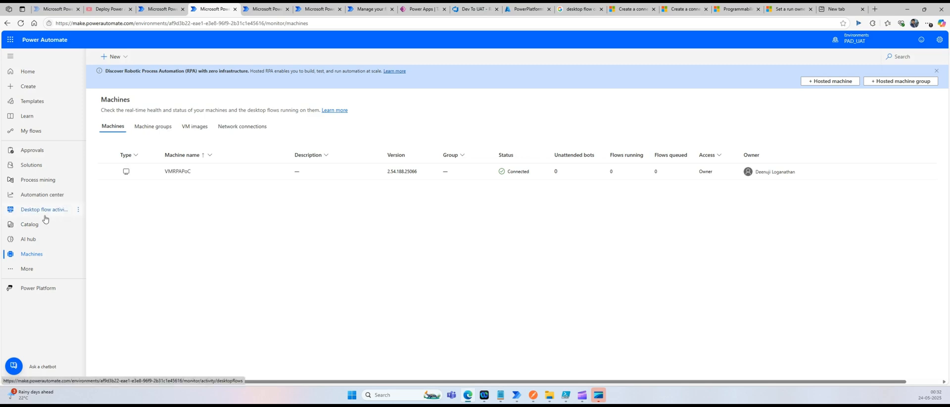
{"action": "left_click", "coordinate": [41, 167]}
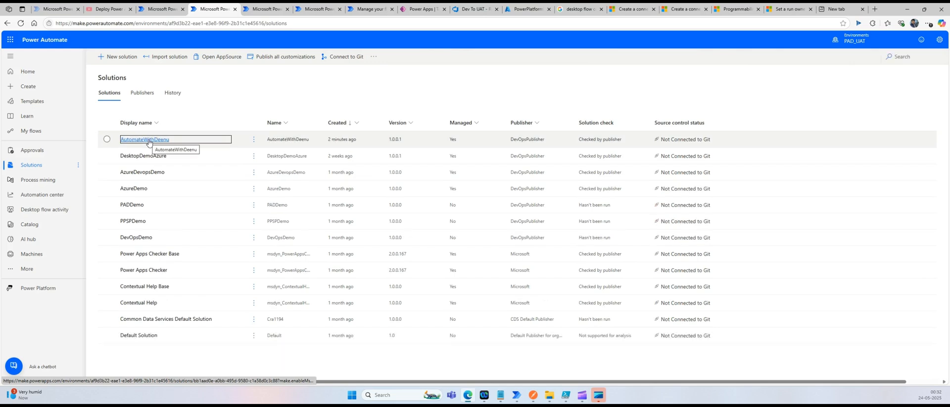
Open the AzureDevops test cloud flow from the AutomateWithDeenu solution's Cloud flows
{"action": "left_click", "coordinate": [149, 140]}
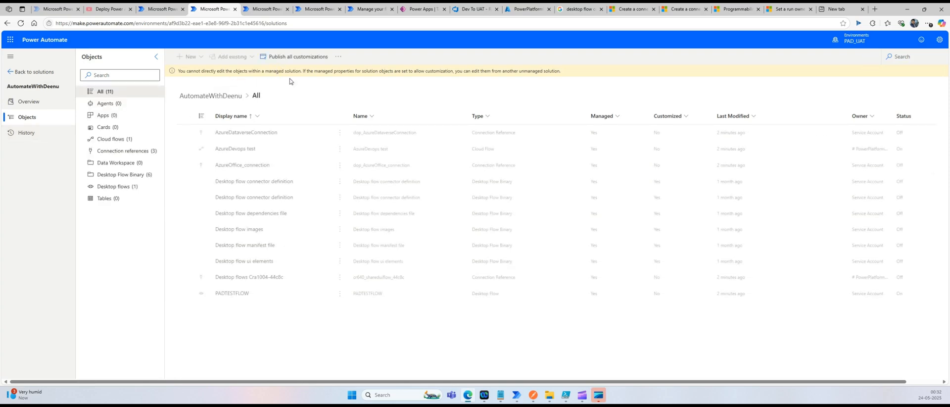
{"action": "left_click", "coordinate": [112, 139]}
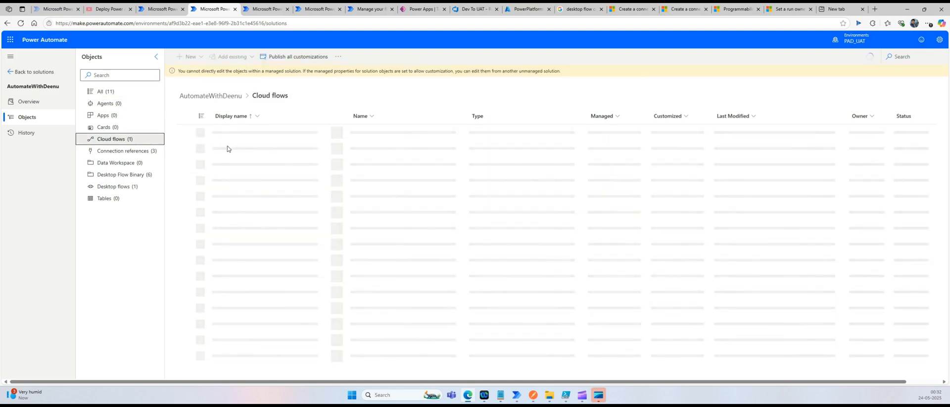
{"action": "left_click", "coordinate": [233, 132]}
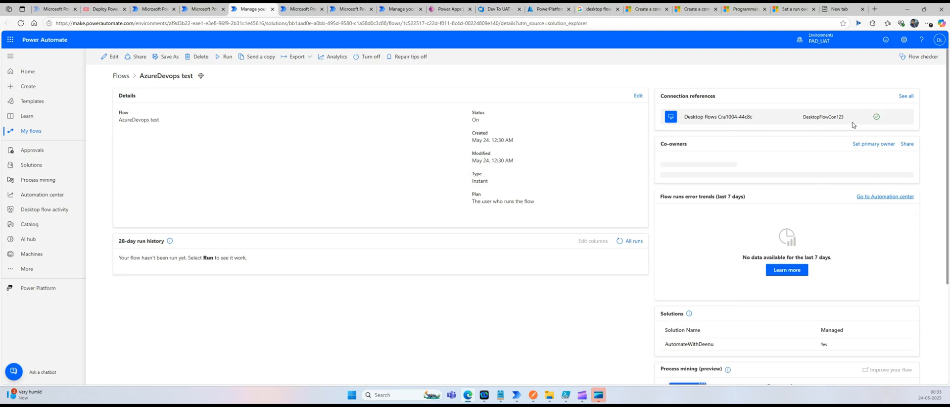
Review the flow's desktop flows connection references, then open AzureDevops test in the designer
{"action": "left_click", "coordinate": [906, 96]}
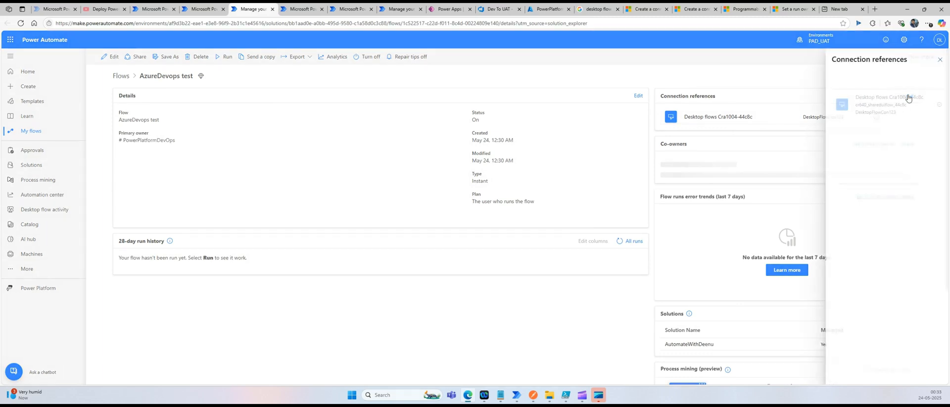
{"action": "left_click", "coordinate": [936, 59]}
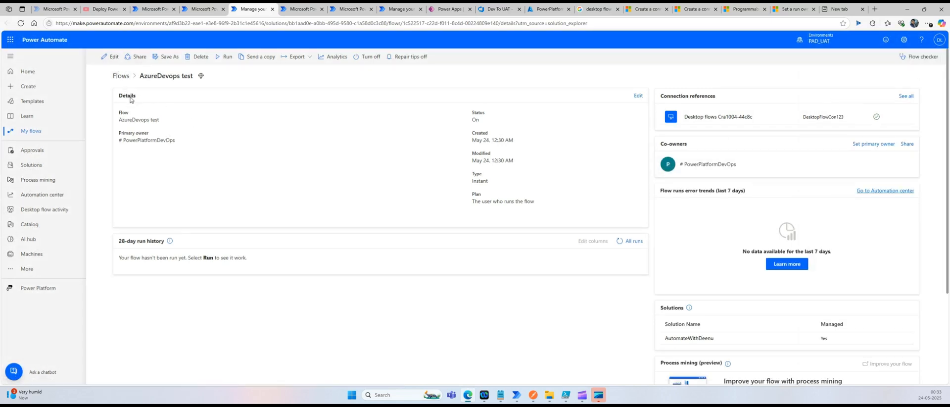
{"action": "left_click", "coordinate": [113, 57]}
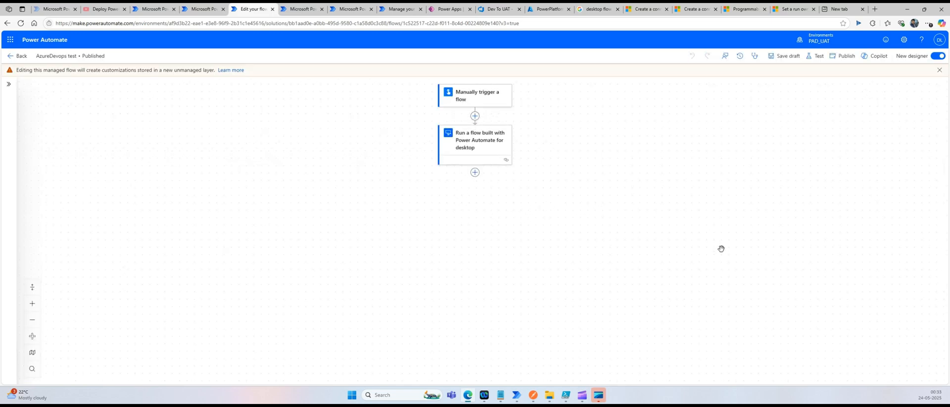
Inspect the desktop-flow run action's connection reference options and return to the flow details
{"action": "left_click", "coordinate": [471, 143]}
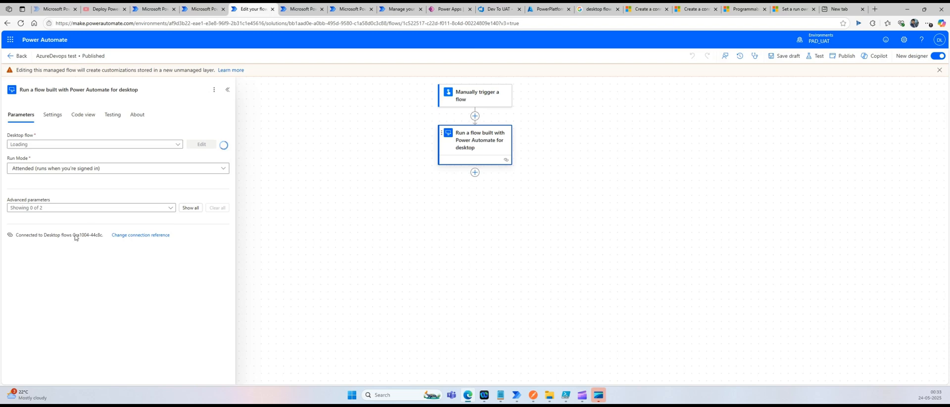
{"action": "left_click", "coordinate": [145, 235]}
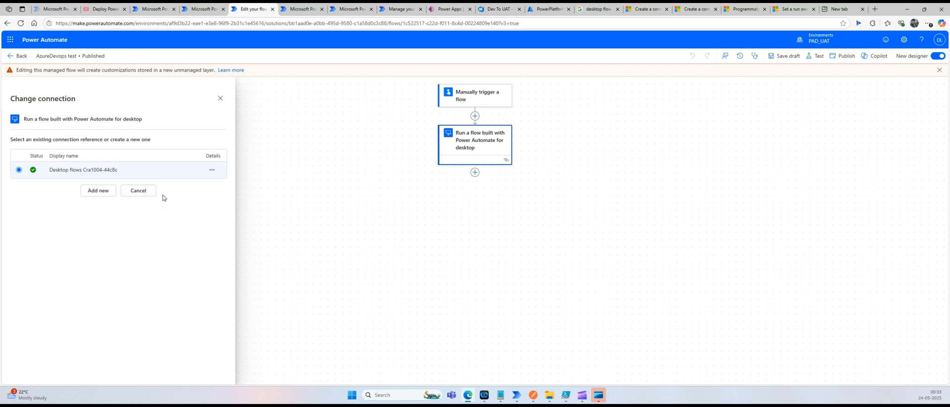
{"action": "left_click", "coordinate": [20, 58]}
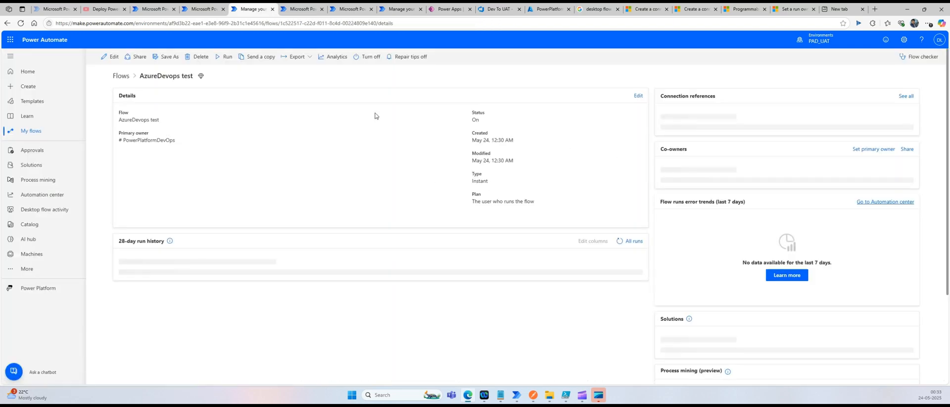
Run AzureDevops test manually and open the run, which failed with BadRequest on the desktop-flow step
{"action": "left_click", "coordinate": [224, 57]}
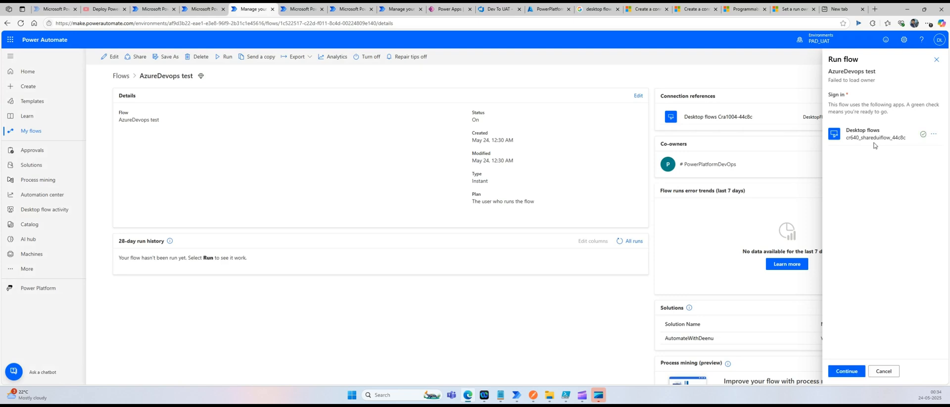
{"action": "left_click", "coordinate": [845, 372]}
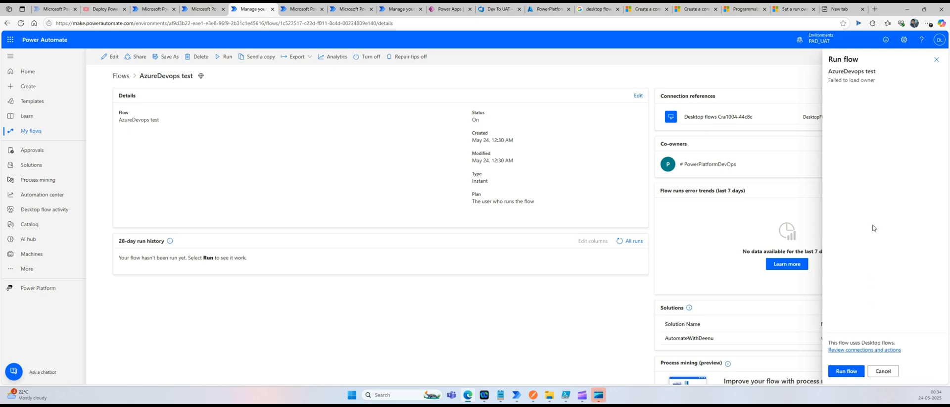
{"action": "left_click", "coordinate": [847, 372]}
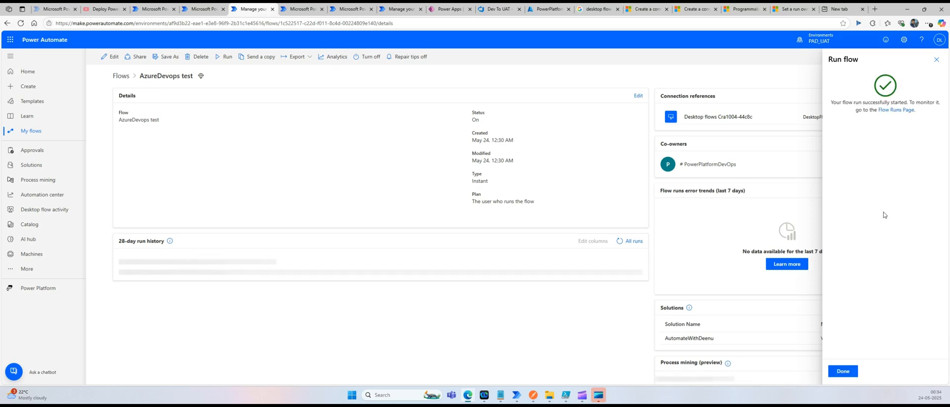
{"action": "left_click", "coordinate": [843, 372]}
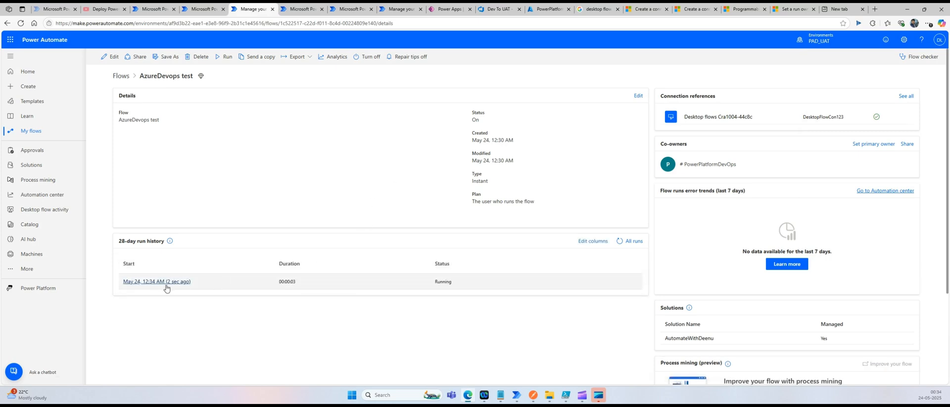
{"action": "left_click", "coordinate": [166, 286]}
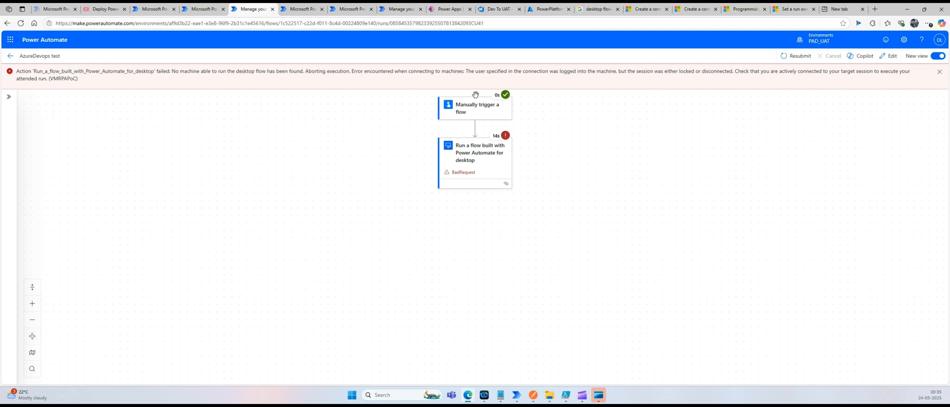
Resubmit the failed AzureDevops test run and return to the flow's details page
{"action": "left_click", "coordinate": [809, 57]}
{"action": "left_click", "coordinate": [515, 66]}
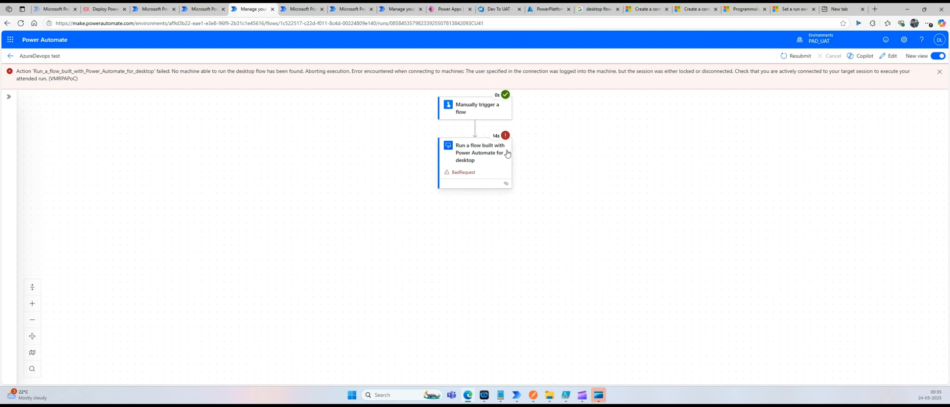
{"action": "left_click", "coordinate": [11, 56]}
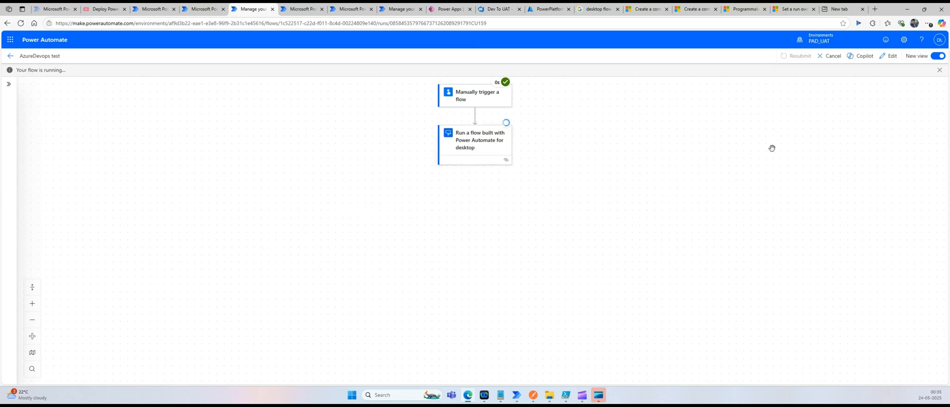
Confirm the resubmitted run succeeded in 47 seconds, then bring up the Power Automate desktop console
{"action": "left_click", "coordinate": [474, 138]}
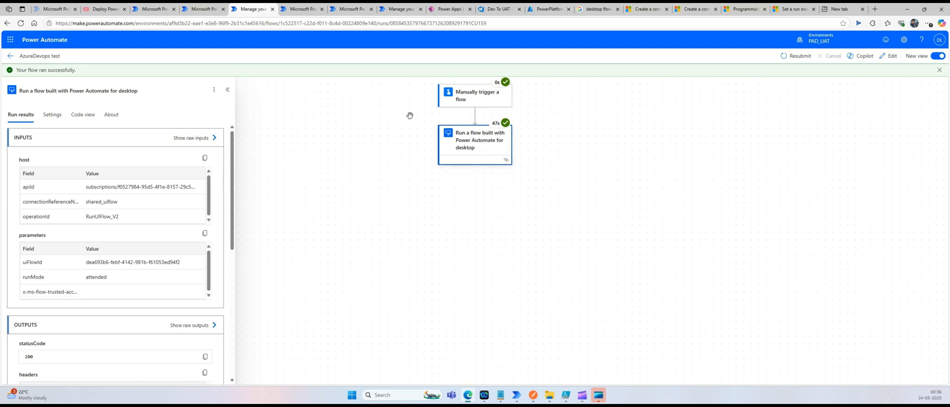
{"action": "left_click", "coordinate": [11, 56]}
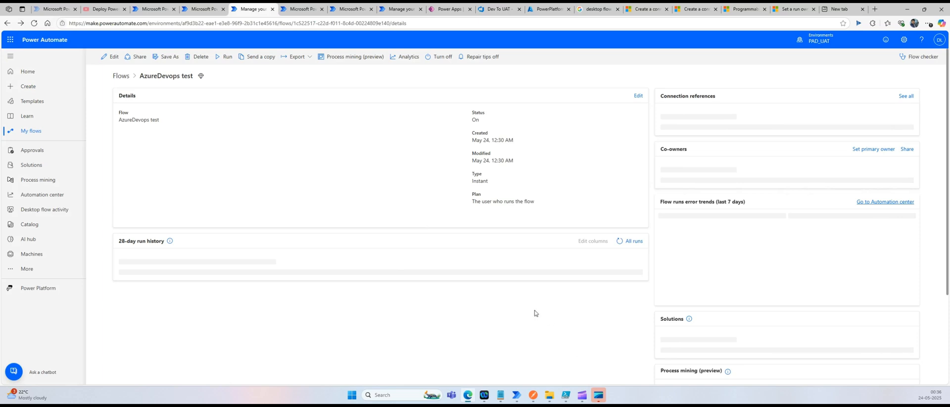
{"action": "mouse_move", "coordinate": [518, 395]}
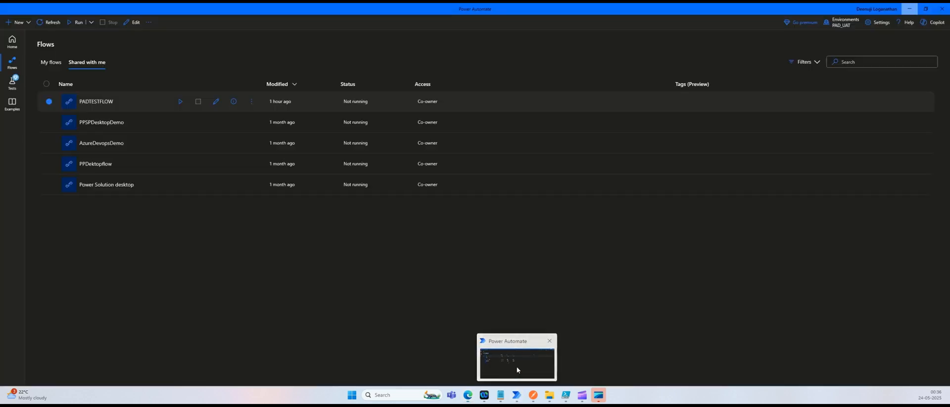
{"action": "left_click", "coordinate": [517, 367]}
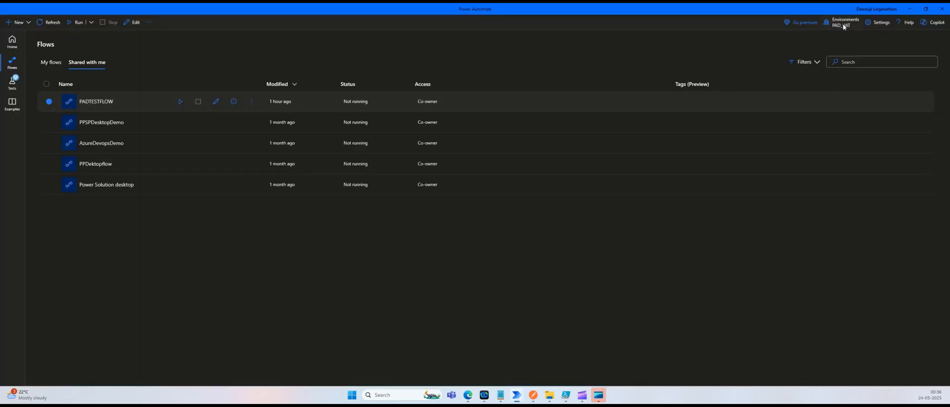
Refresh the shared desktop flows list and open PADTESTFLOW for editing
{"action": "left_click", "coordinate": [52, 23]}
{"action": "left_click", "coordinate": [217, 102]}
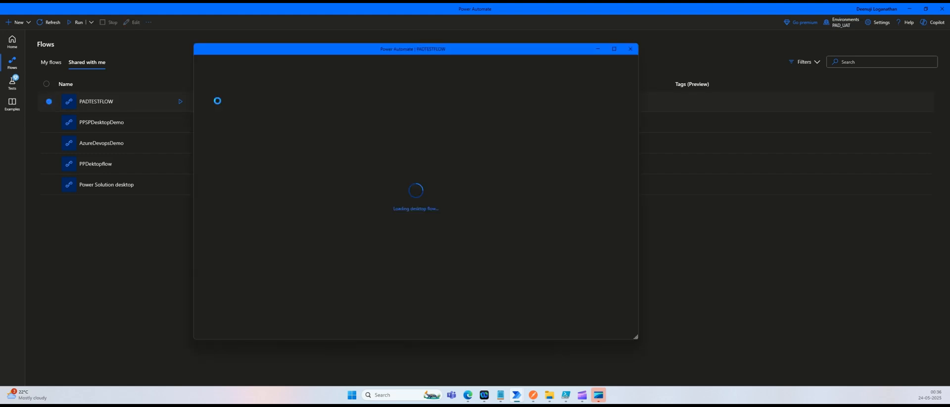
Maximize the designer and inspect the List rows action's connection references without changes
{"action": "left_click", "coordinate": [614, 49]}
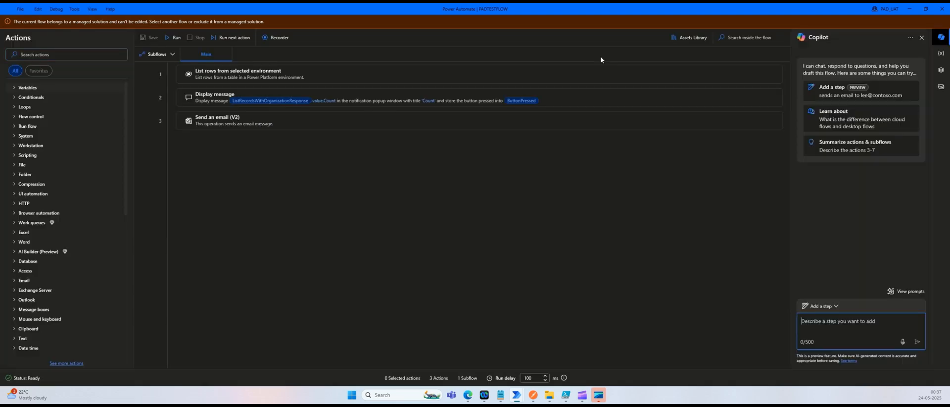
{"action": "left_click", "coordinate": [338, 75]}
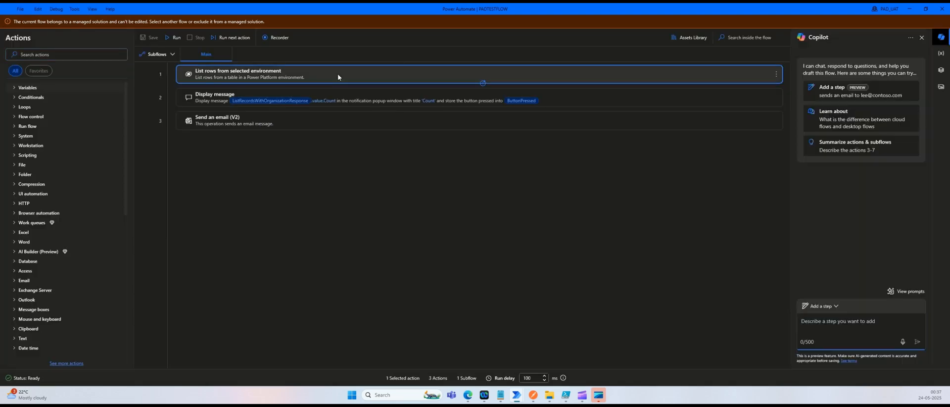
{"action": "double_click", "coordinate": [346, 82]}
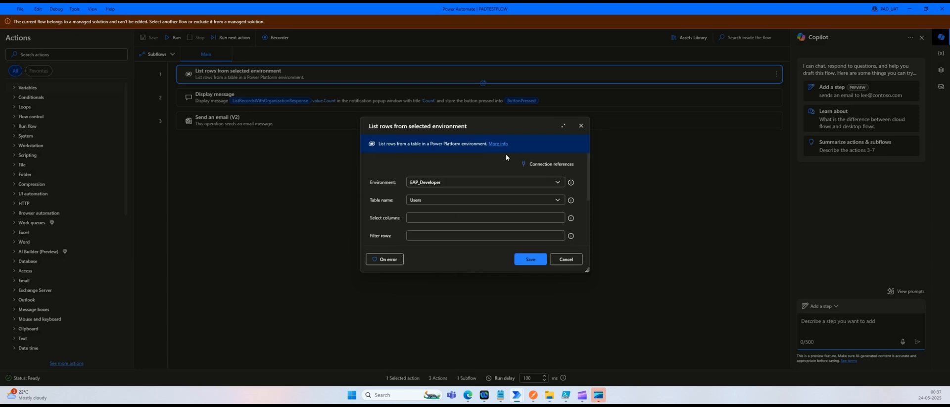
{"action": "left_click", "coordinate": [551, 163]}
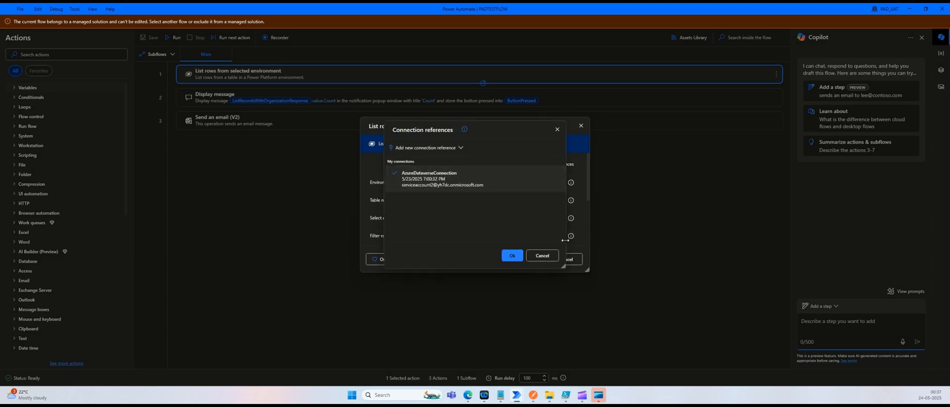
{"action": "left_click", "coordinate": [542, 256]}
{"action": "left_click", "coordinate": [567, 260]}
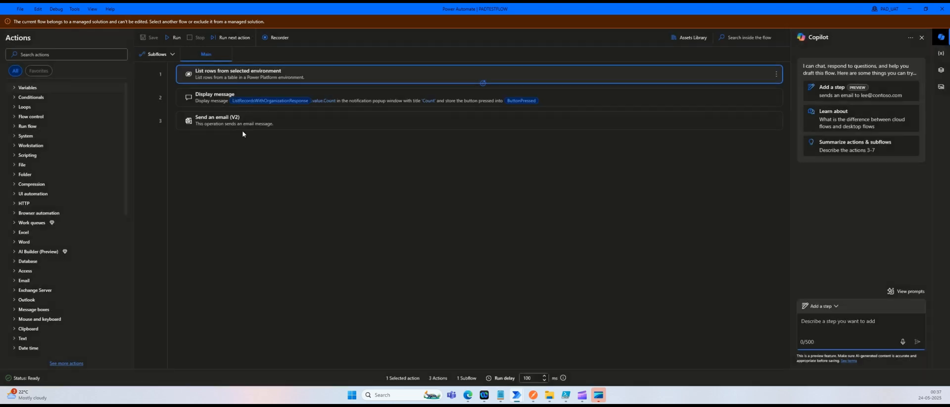
Inspect the Send an email (V2) action's connection references unchanged, then close the designer
{"action": "double_click", "coordinate": [239, 124]}
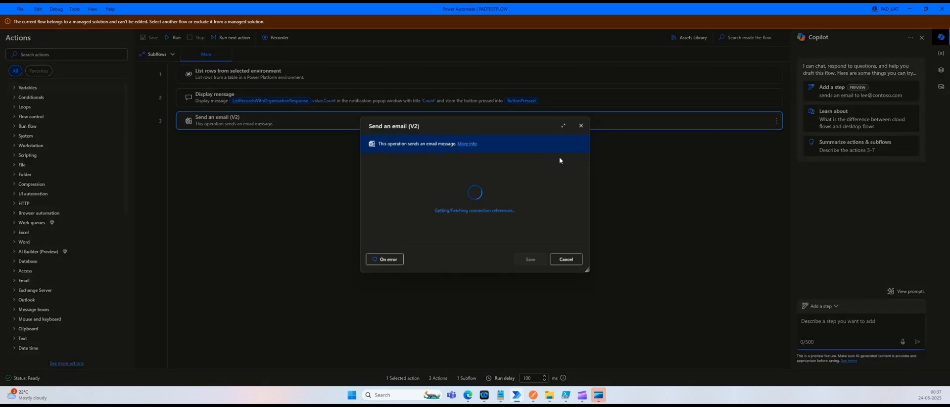
{"action": "left_click", "coordinate": [561, 163]}
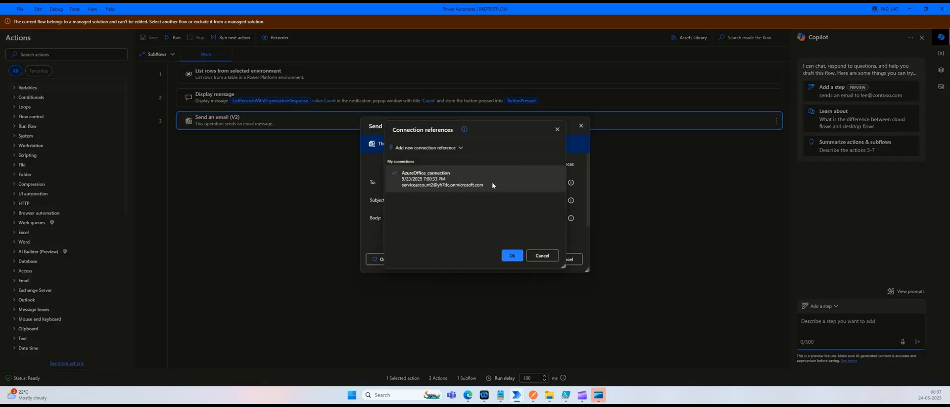
{"action": "left_click", "coordinate": [544, 256]}
{"action": "left_click", "coordinate": [564, 259]}
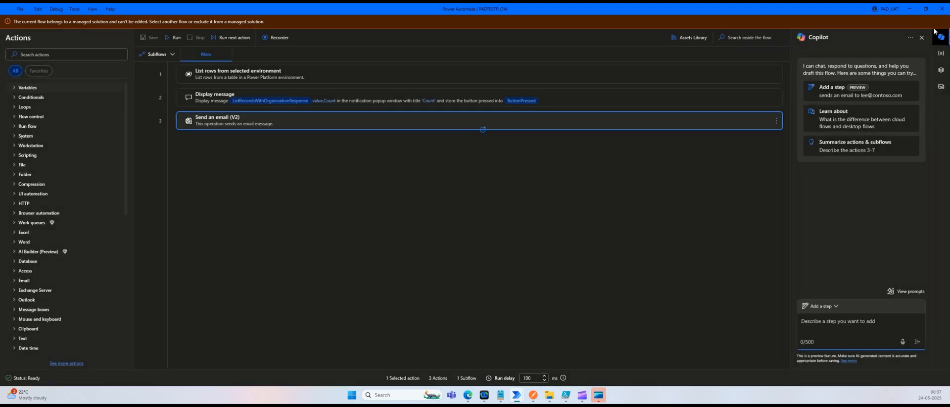
{"action": "left_click", "coordinate": [942, 11]}
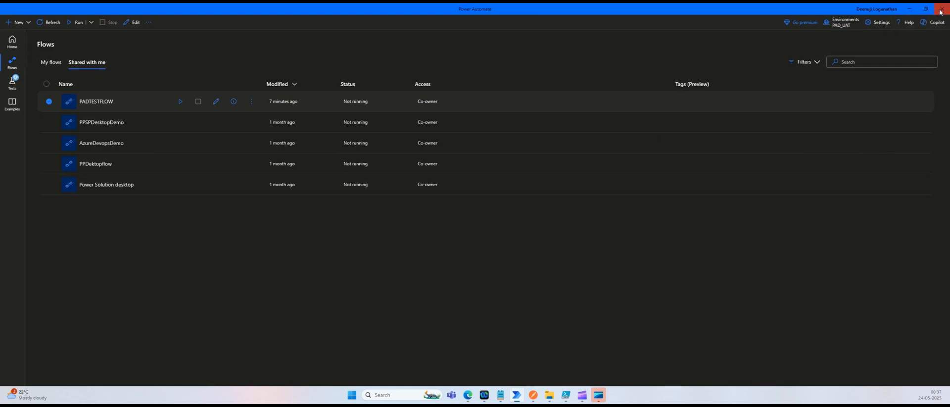
Close the Power Automate desktop console and switch to the Set a run owner documentation
{"action": "left_click", "coordinate": [936, 12]}
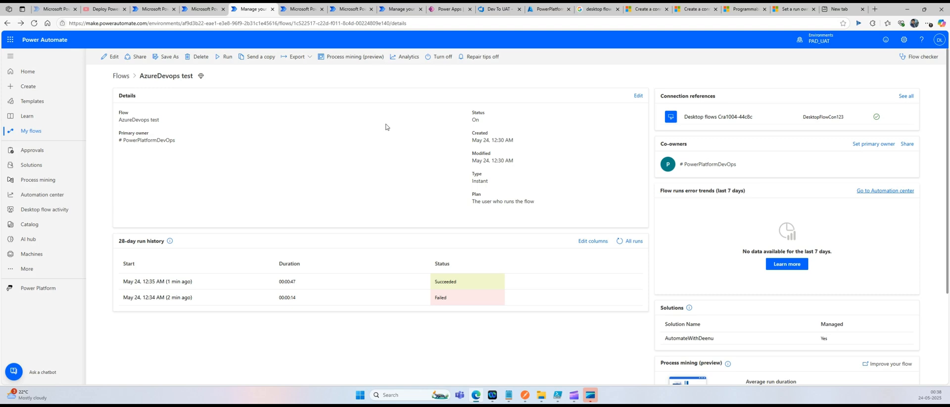
{"action": "left_click", "coordinate": [793, 9]}
Scroll through the Set a run owner article, then the service-principal connection article
{"action": "scroll", "coordinate": [320, 132], "scroll_direction": "up", "scroll_amount": 8}
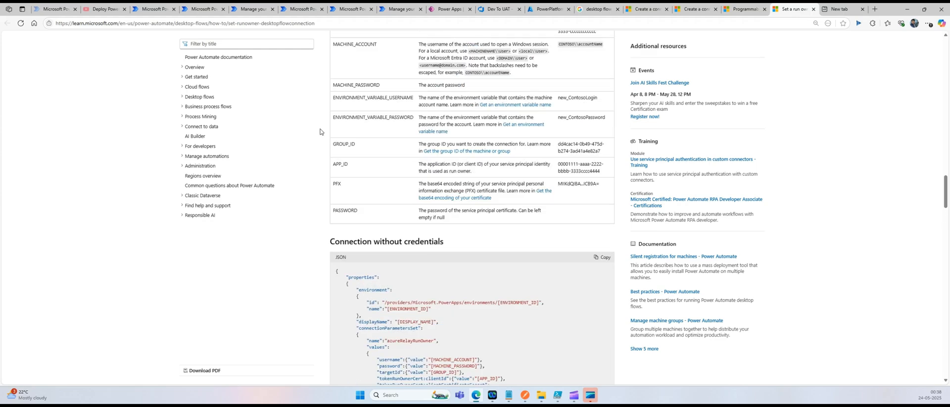
{"action": "scroll", "coordinate": [319, 131], "scroll_direction": "up", "scroll_amount": 4}
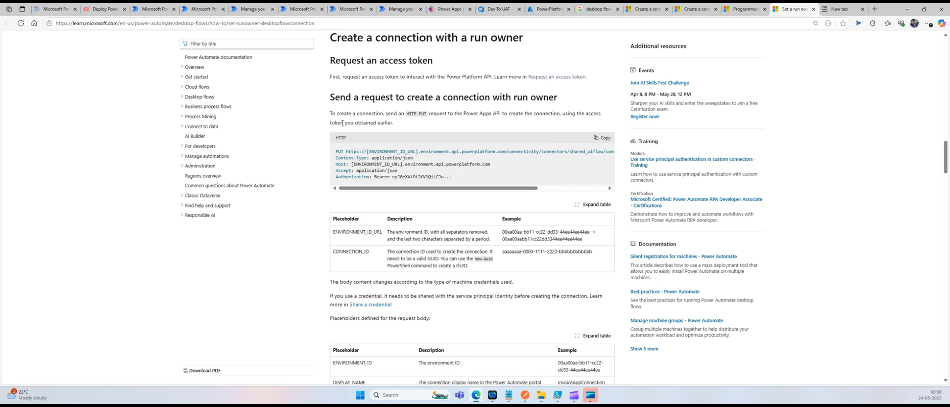
{"action": "scroll", "coordinate": [463, 132], "scroll_direction": "up", "scroll_amount": 10}
{"action": "scroll", "coordinate": [508, 137], "scroll_direction": "up", "scroll_amount": 12}
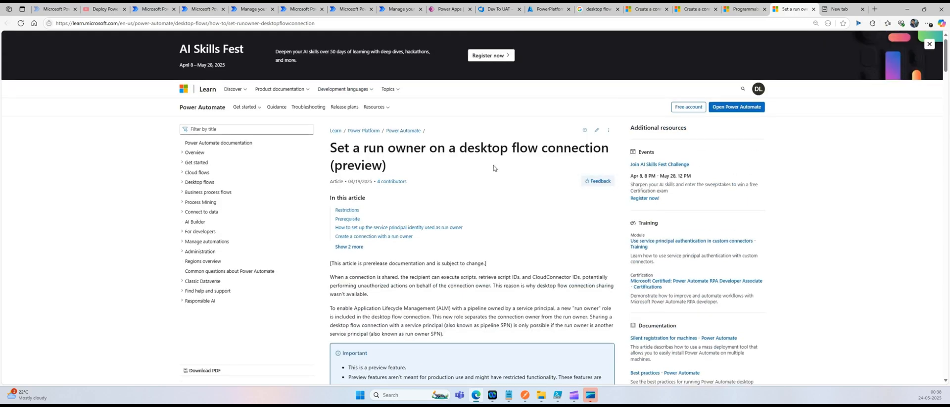
{"action": "left_click", "coordinate": [696, 10]}
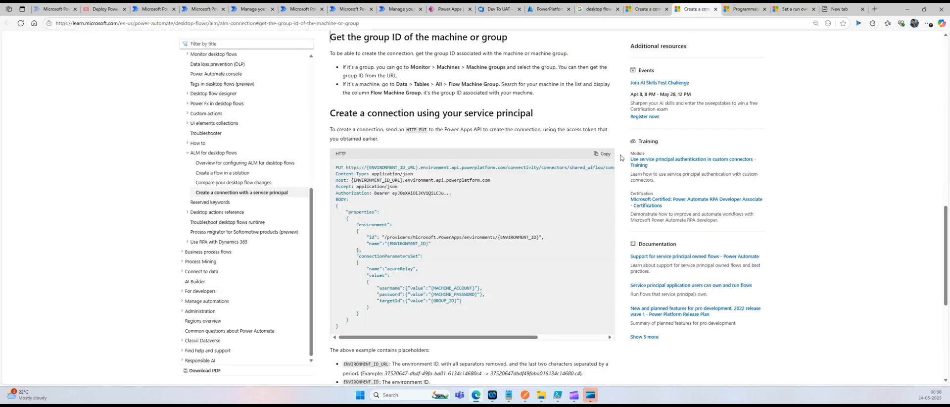
{"action": "scroll", "coordinate": [573, 179], "scroll_direction": "up", "scroll_amount": 2}
{"action": "scroll", "coordinate": [573, 173], "scroll_direction": "up", "scroll_amount": 10}
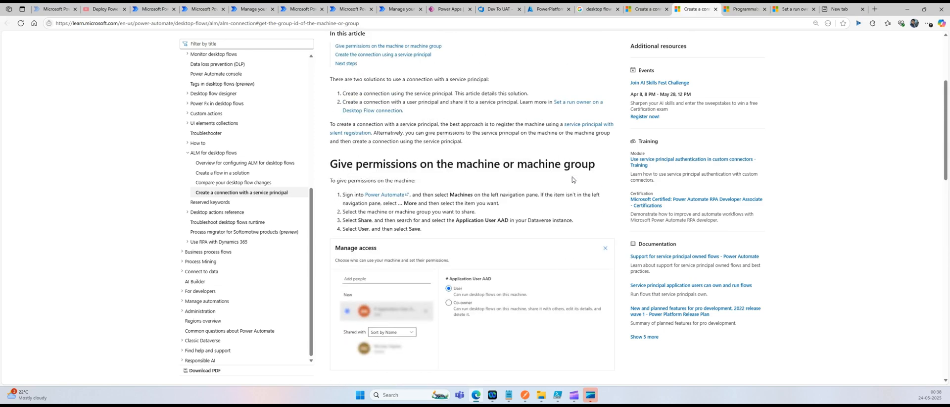
Check the app registration's certificates in Azure, finish the service-principal article, then view the Dev To UAT release log
{"action": "left_click", "coordinate": [549, 10]}
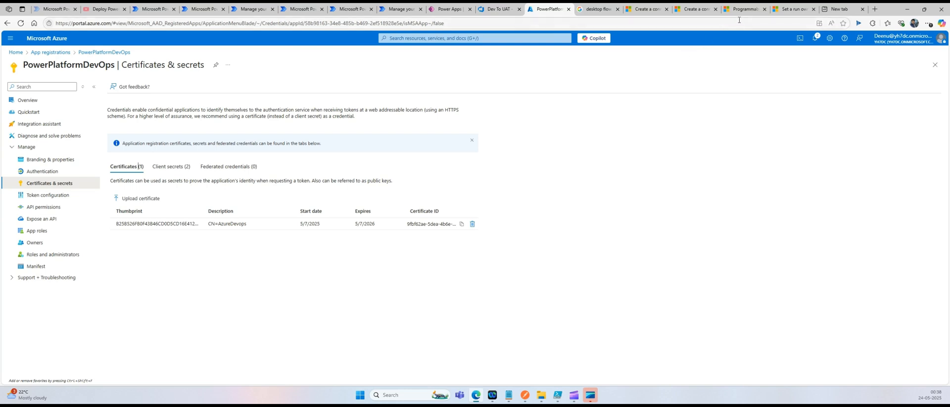
{"action": "left_click", "coordinate": [703, 10]}
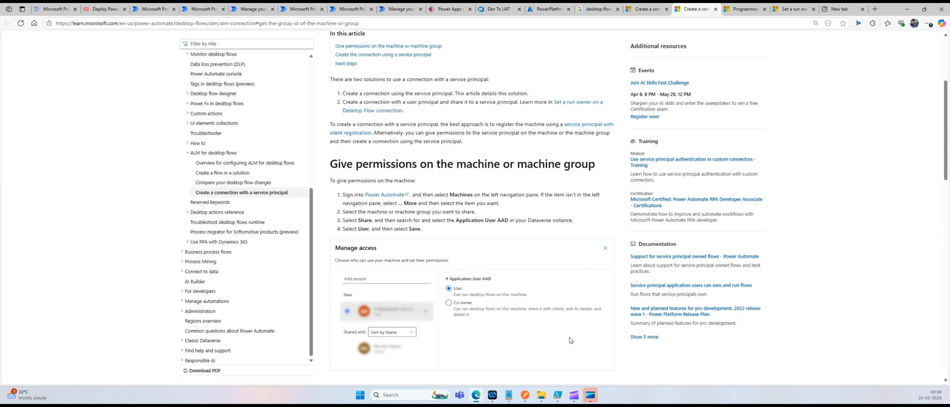
{"action": "scroll", "coordinate": [567, 327], "scroll_direction": "down", "scroll_amount": 12}
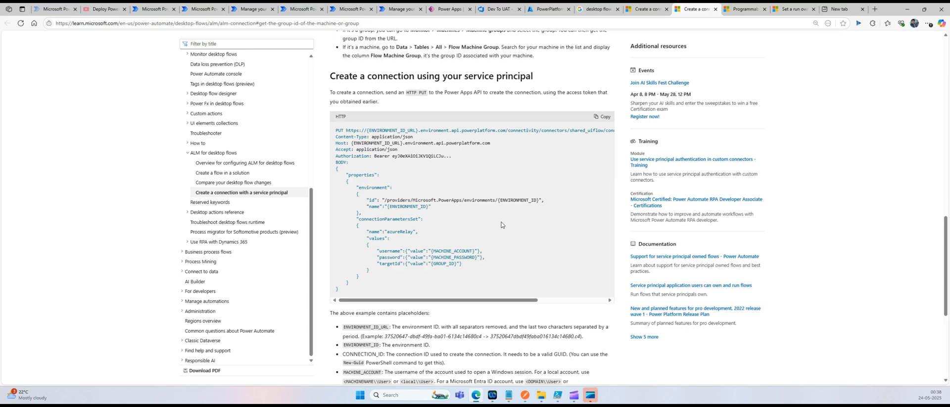
{"action": "scroll", "coordinate": [502, 225], "scroll_direction": "down", "scroll_amount": 1}
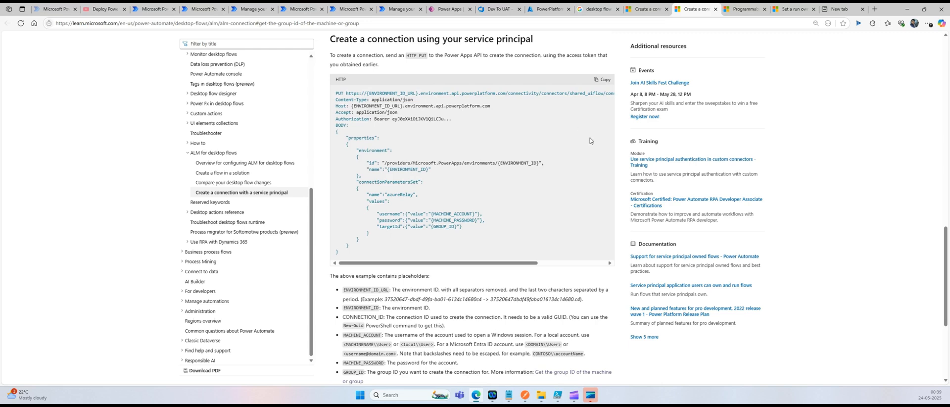
{"action": "left_click", "coordinate": [492, 9]}
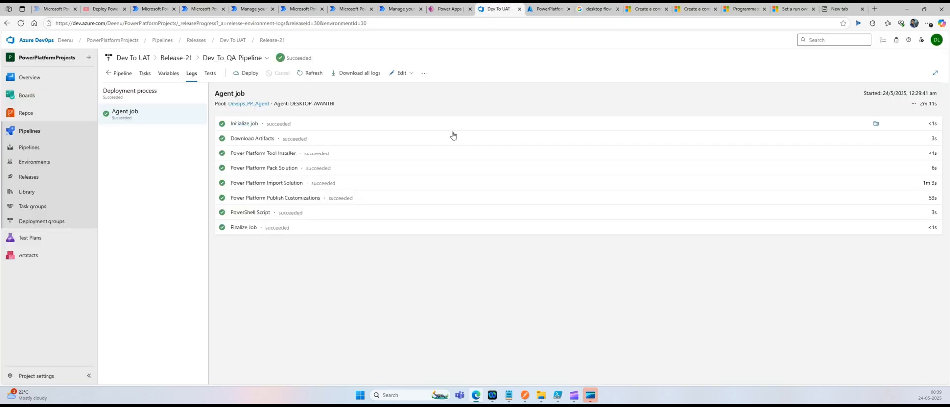